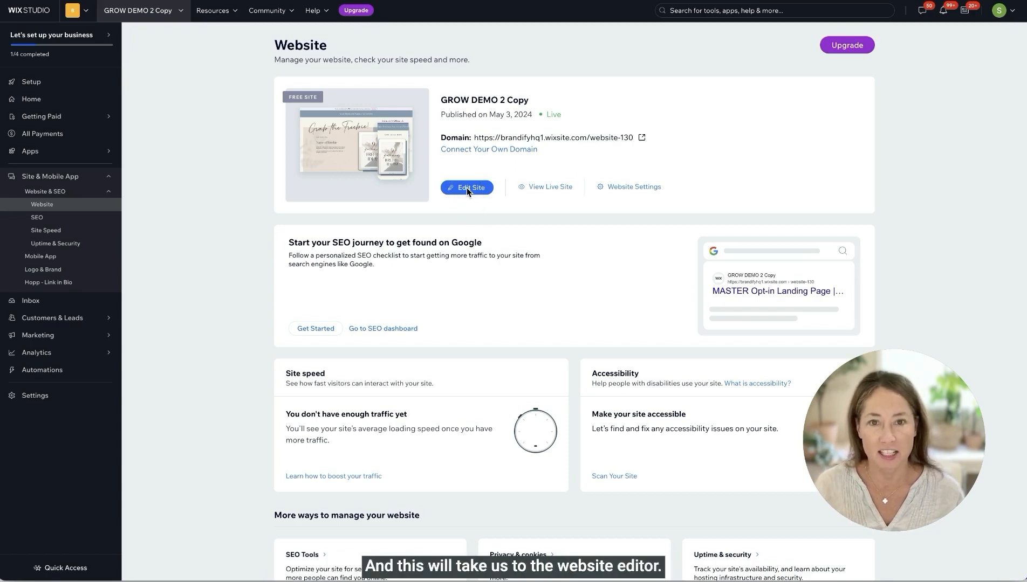
Open the GROW DEMO 2 Copy site for editing and duplicate its MASTER Opt-in Landing Page
click(467, 187)
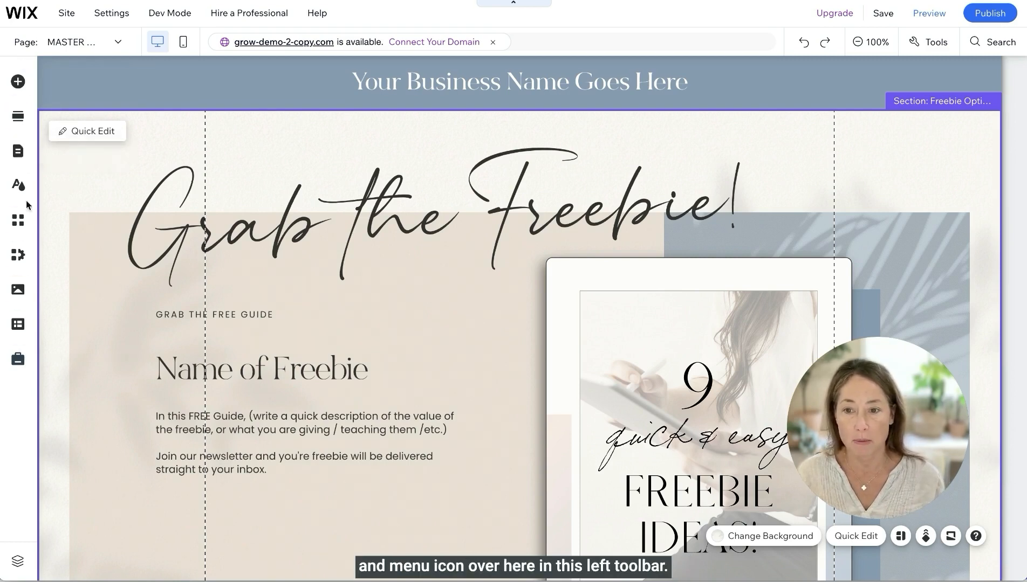
click(18, 152)
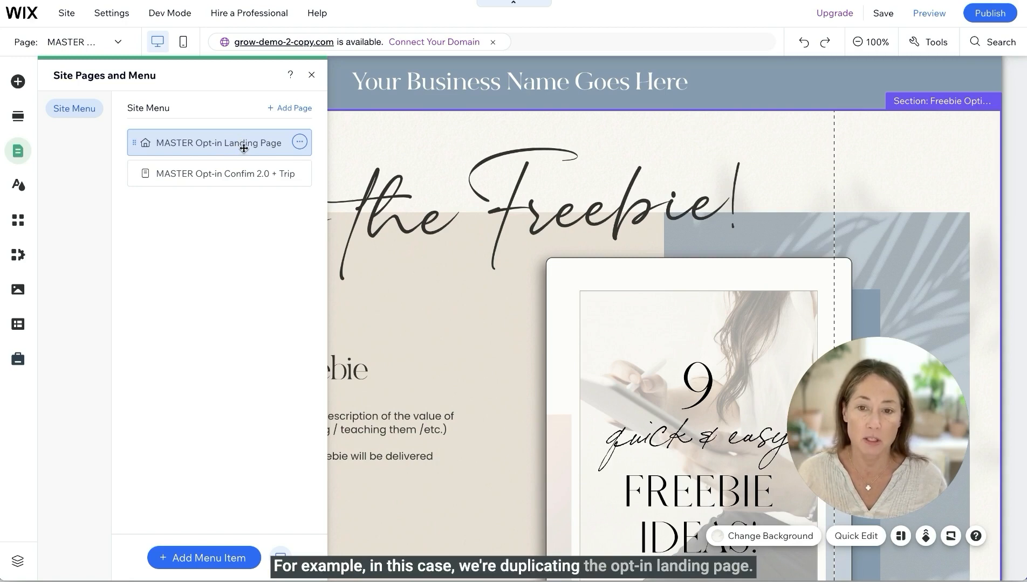
click(299, 142)
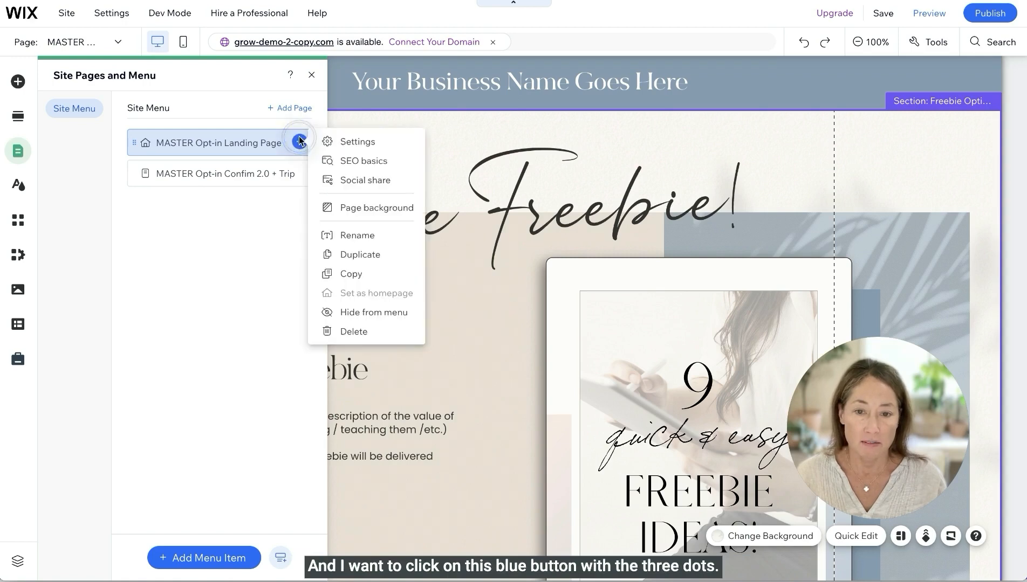
click(348, 259)
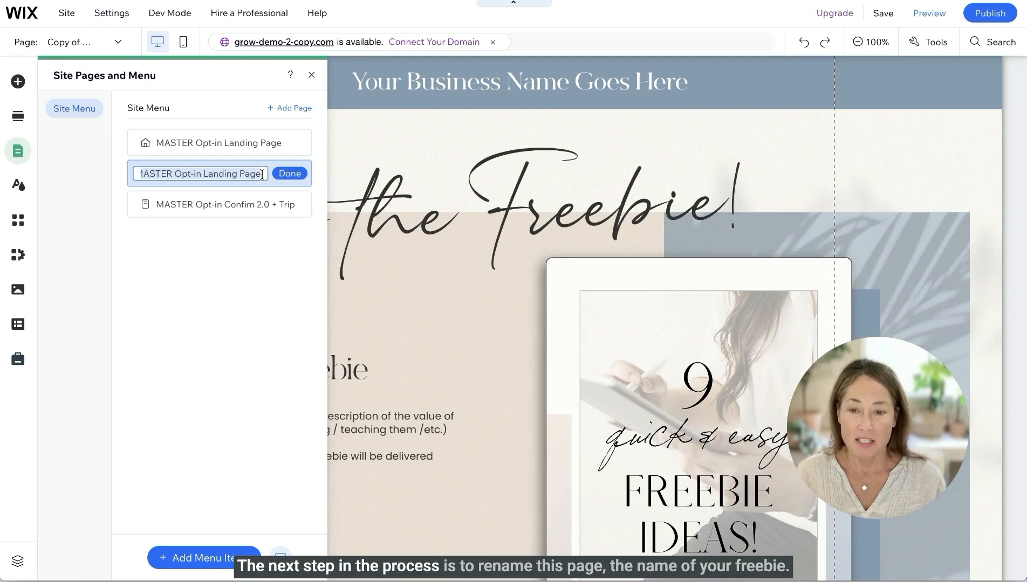
Rename the duplicated landing page as "Freebie Name goes here"
drag(263, 174, 121, 180)
key(BackSpace)
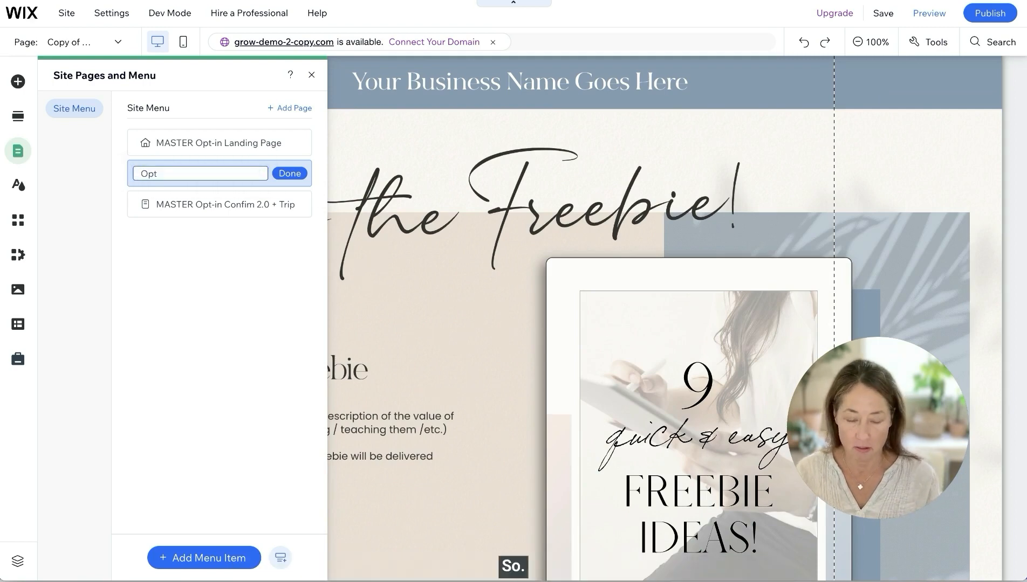
text(F)
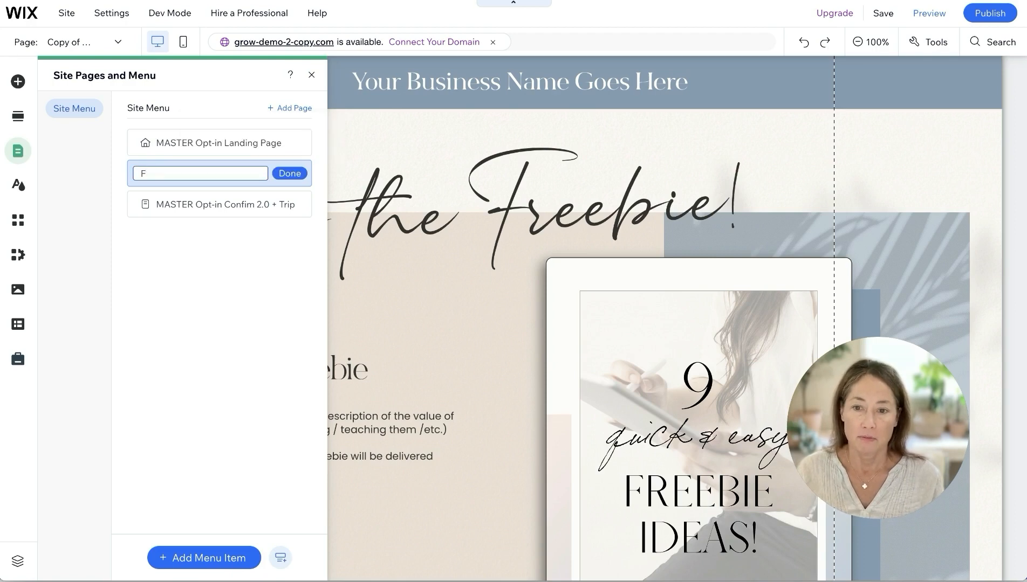
text(reebie Name goes here)
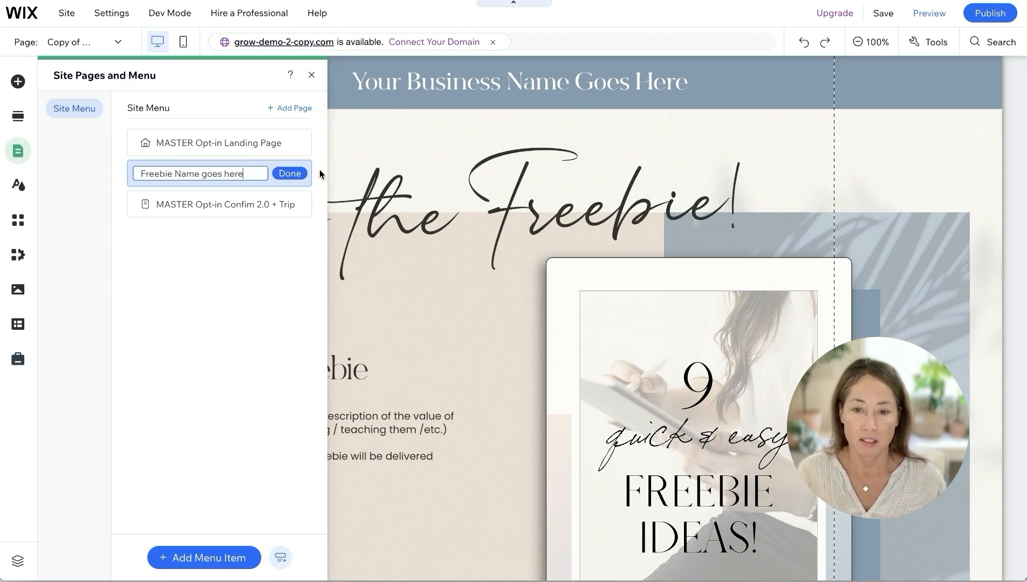
click(300, 173)
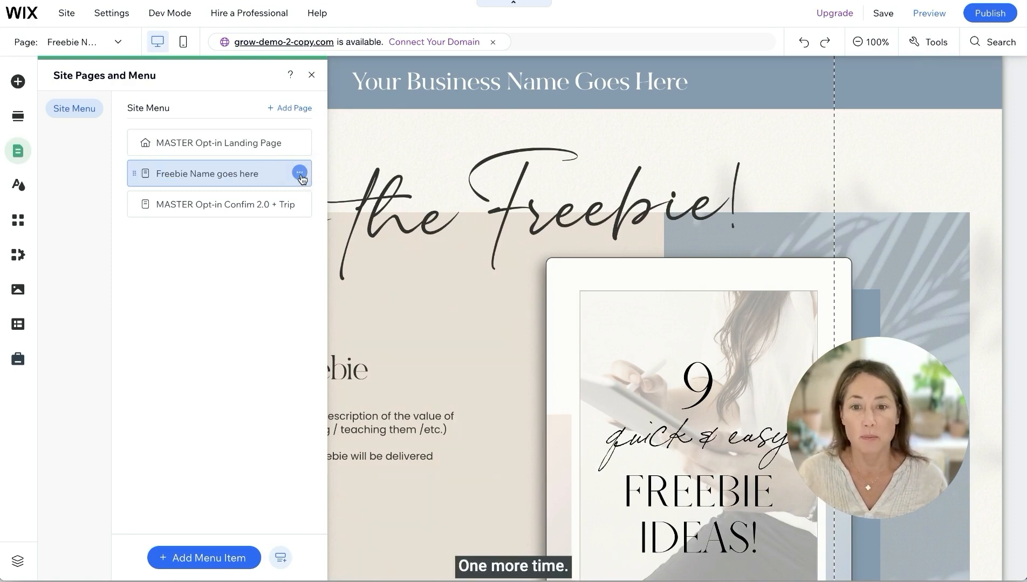
In the SEO basics of the "Freebie Name goes here" page, set the URL slug to "freebie-name"
click(300, 174)
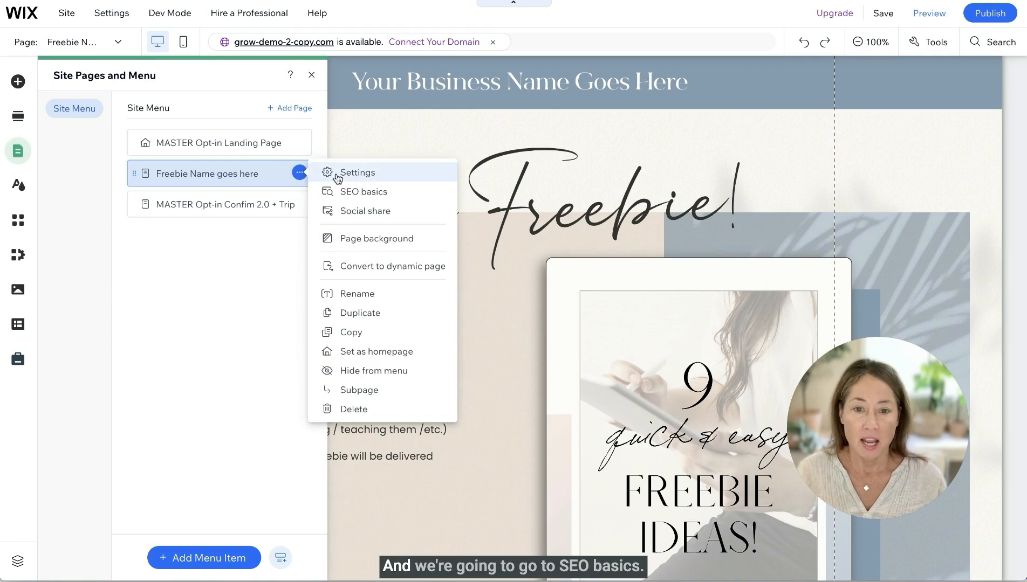
click(374, 193)
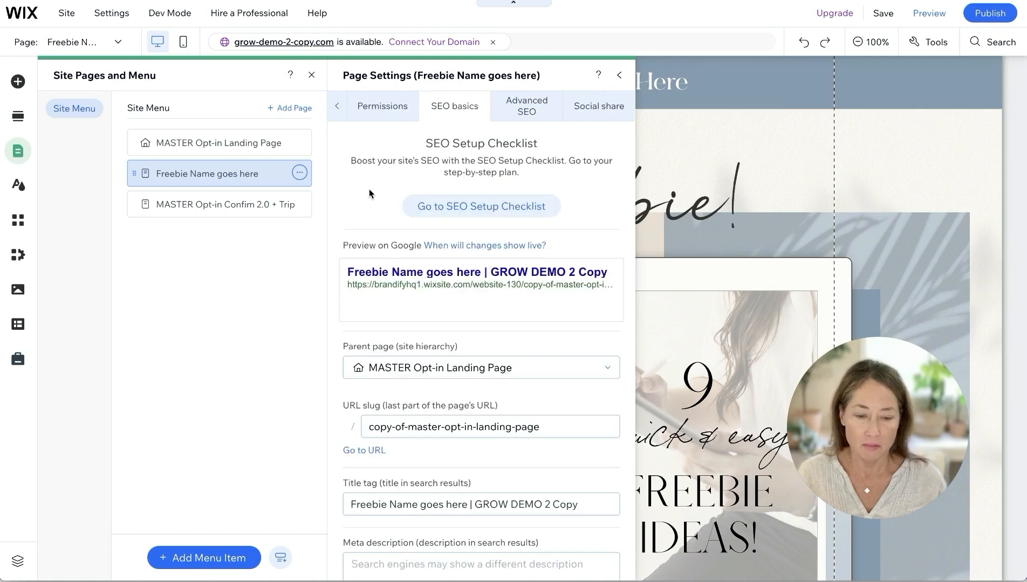
scroll(382, 251, down, 3)
drag(369, 281, 411, 282)
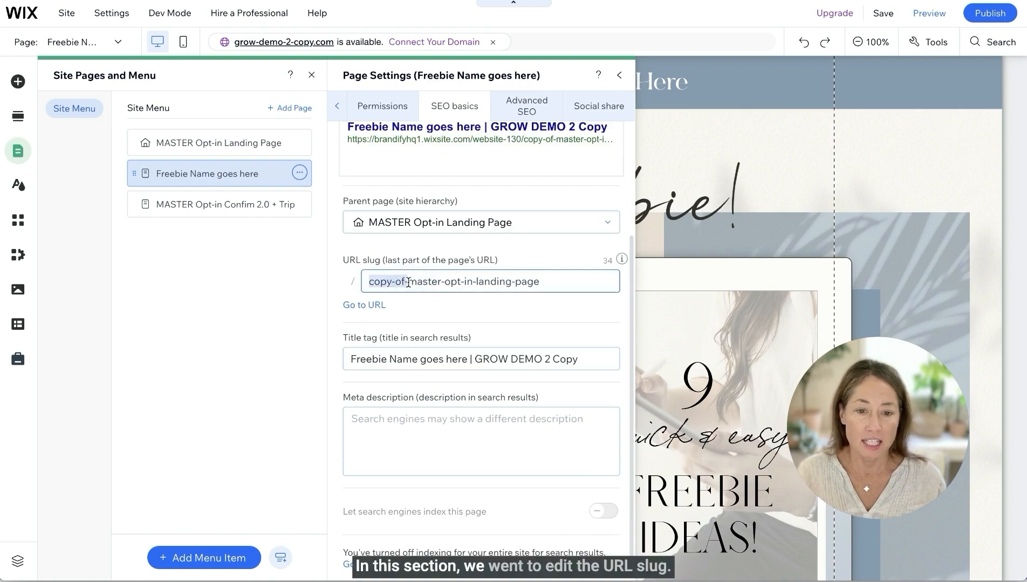
drag(539, 281, 365, 287)
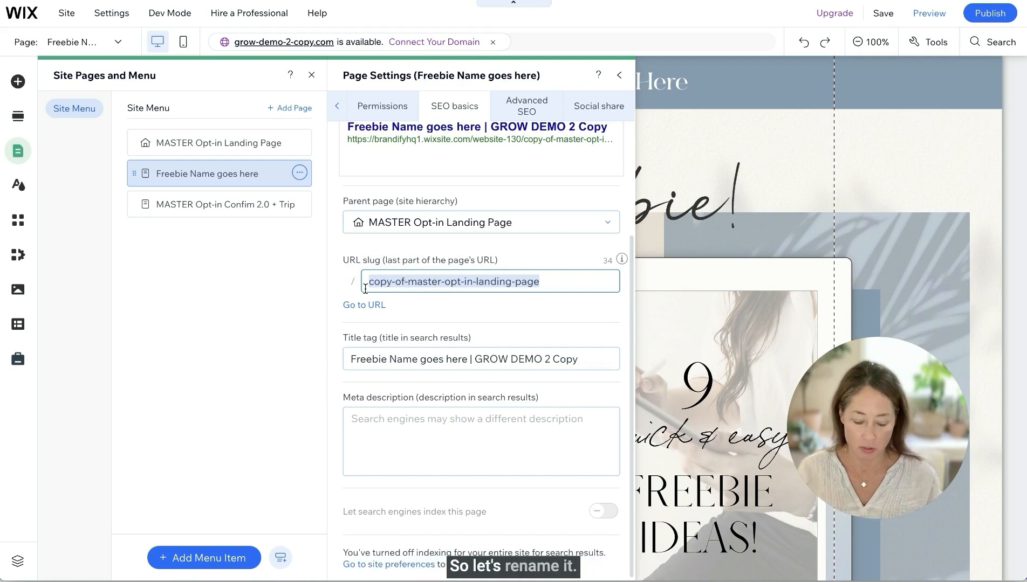
text(freebie-name)
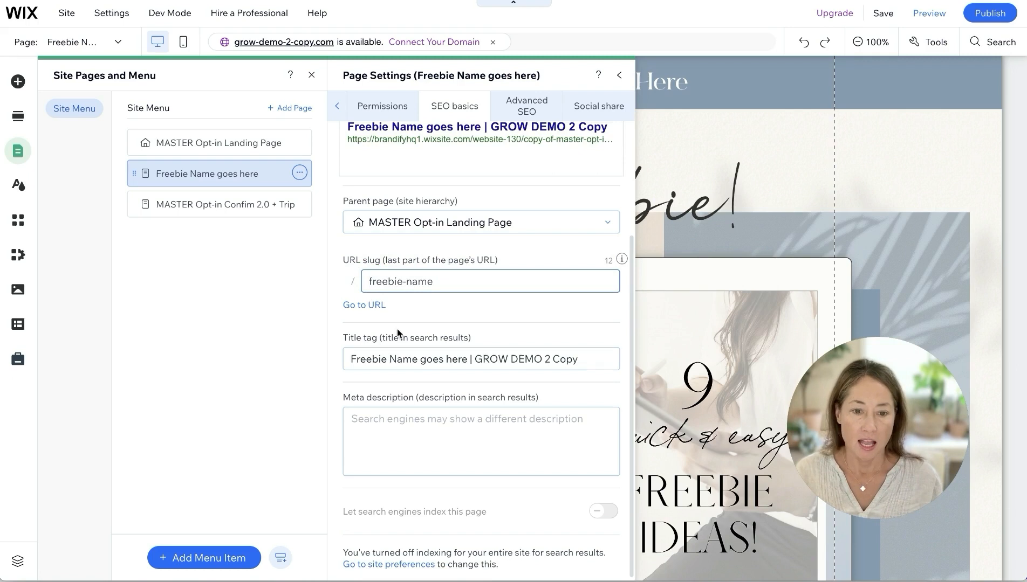
Change the page's title tag to "Freebie Name goes here | Get your freebie today!"
click(420, 360)
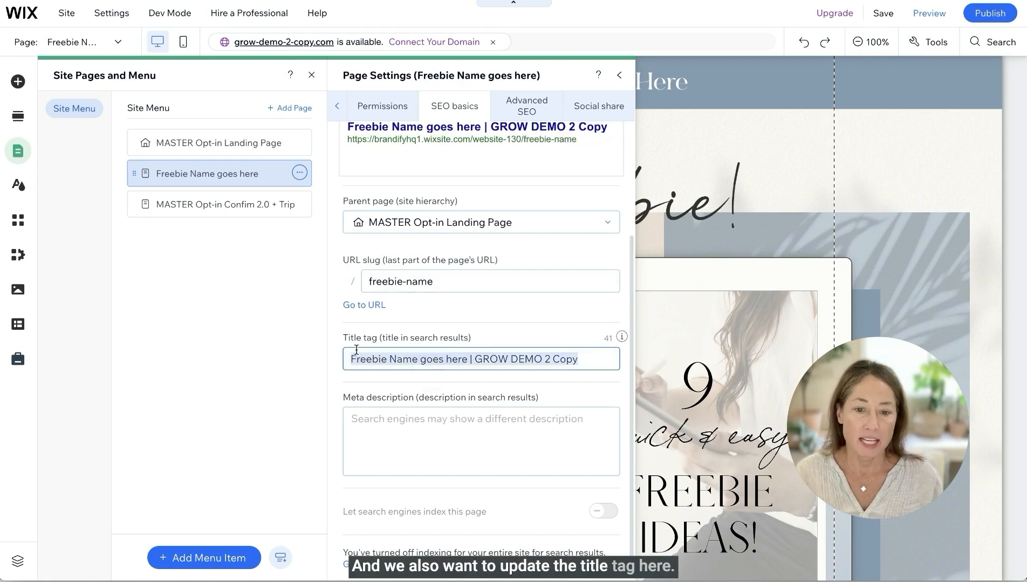
click(584, 360)
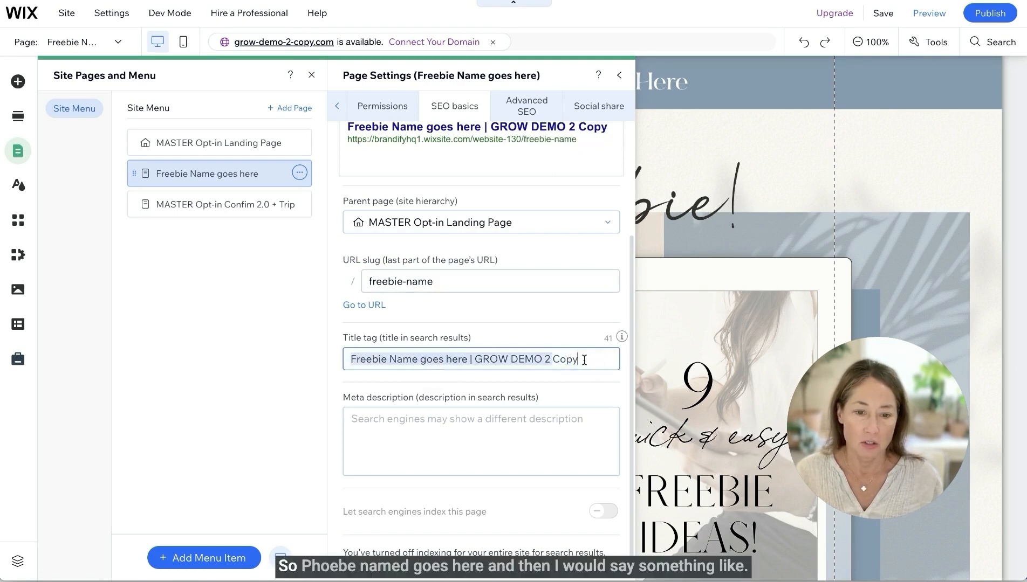
drag(584, 360, 480, 359)
text(et )
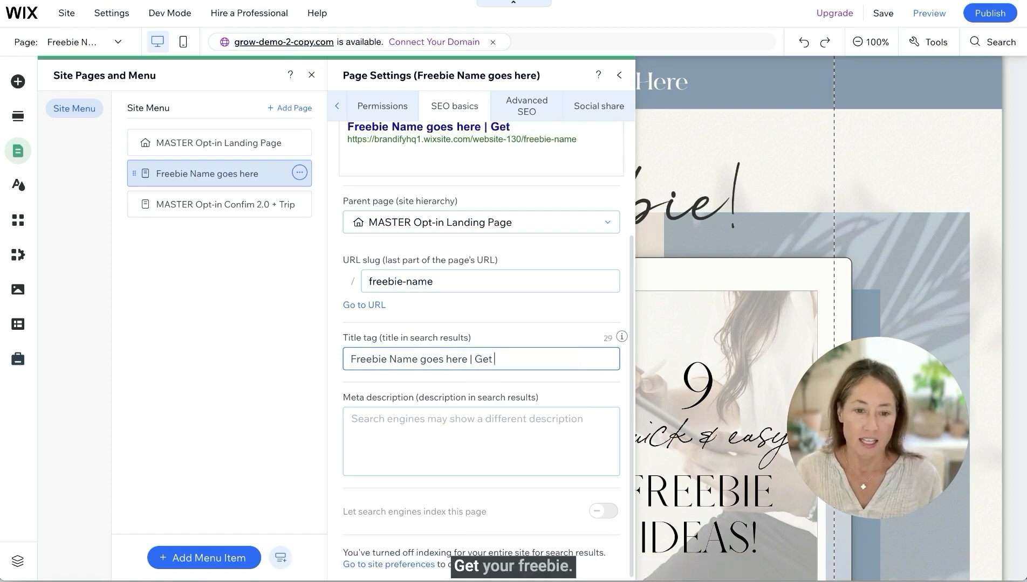
text(you r freebie today!)
Duplicate the MASTER Opt-in Confim 2.0 + Trip page as a regular page and name the copy "Freebie Name Confirmation"
click(183, 210)
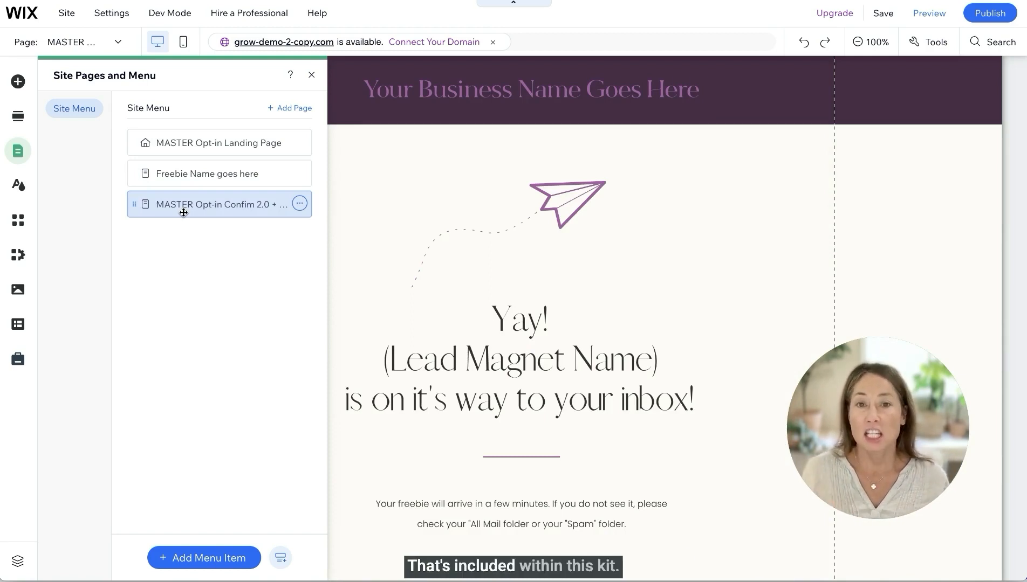
click(300, 205)
click(366, 345)
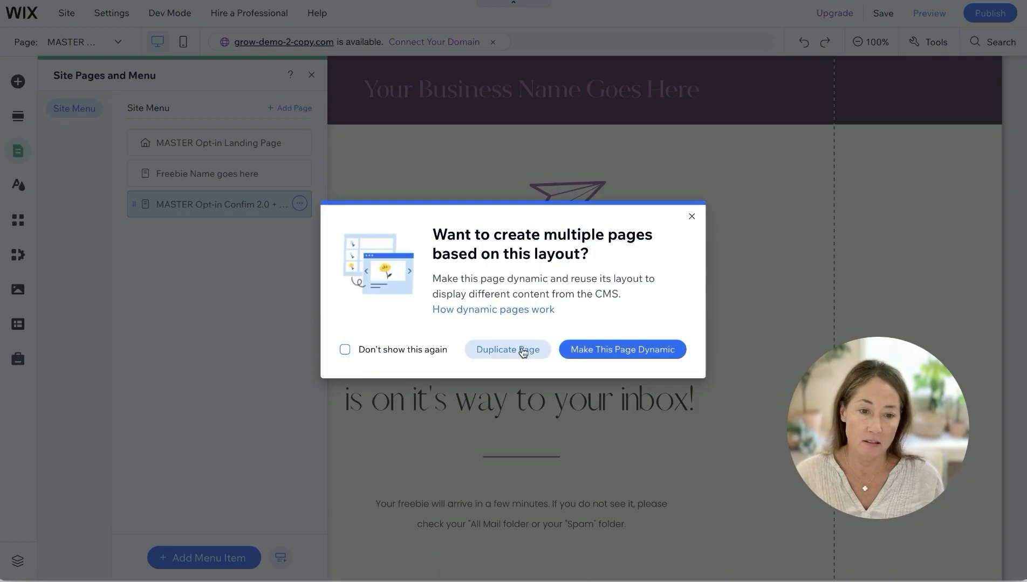
click(504, 351)
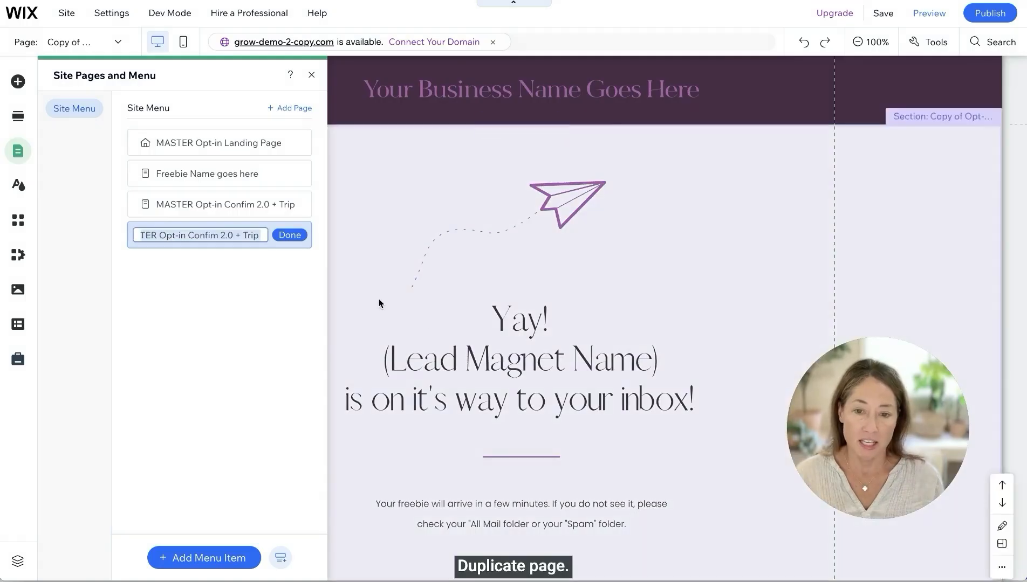
text(Freebie Name Confirmation)
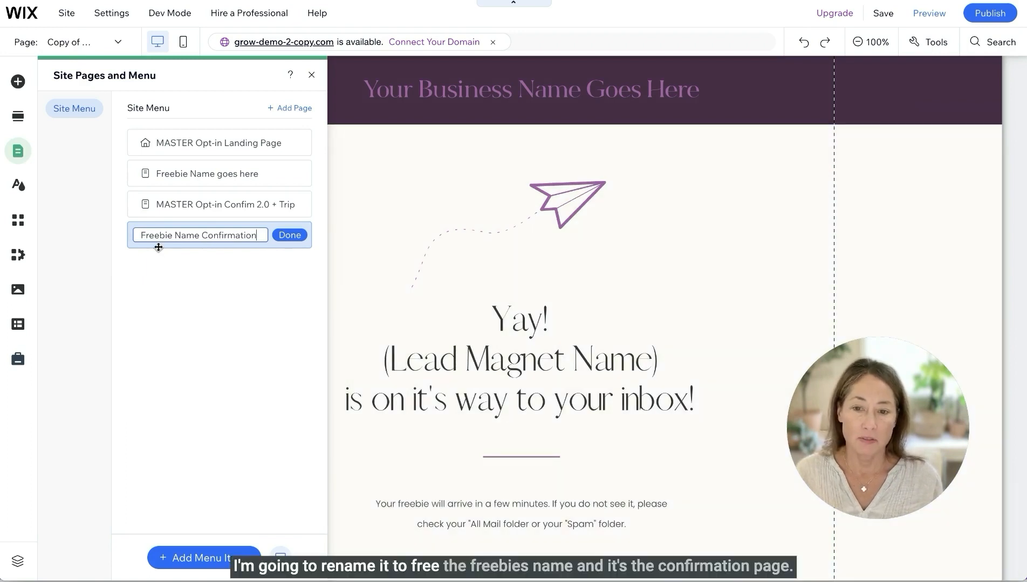
click(294, 237)
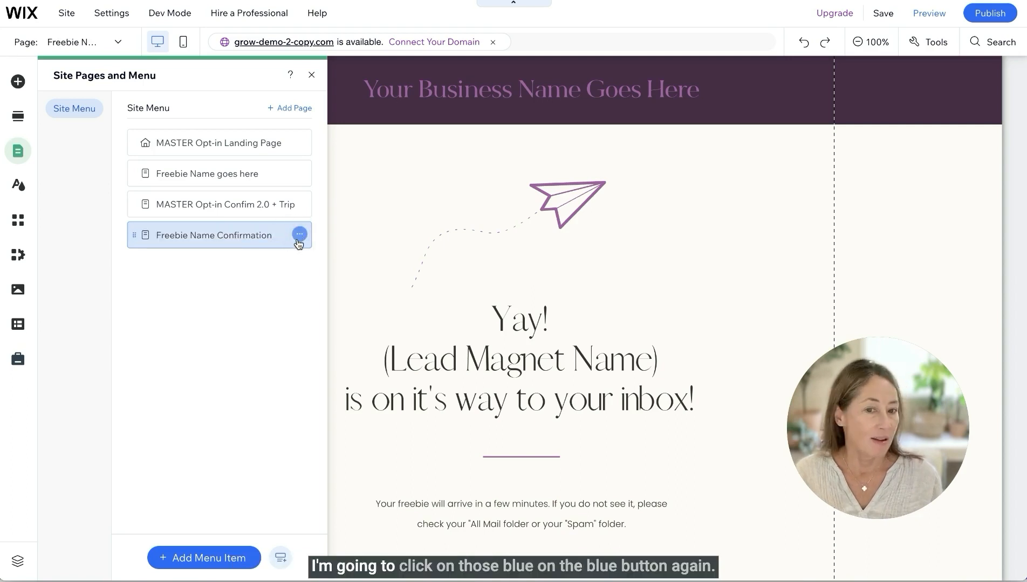
In the SEO basics of the Freebie Name Confirmation page, set the URL slug to "freebie-name-conf"
click(300, 236)
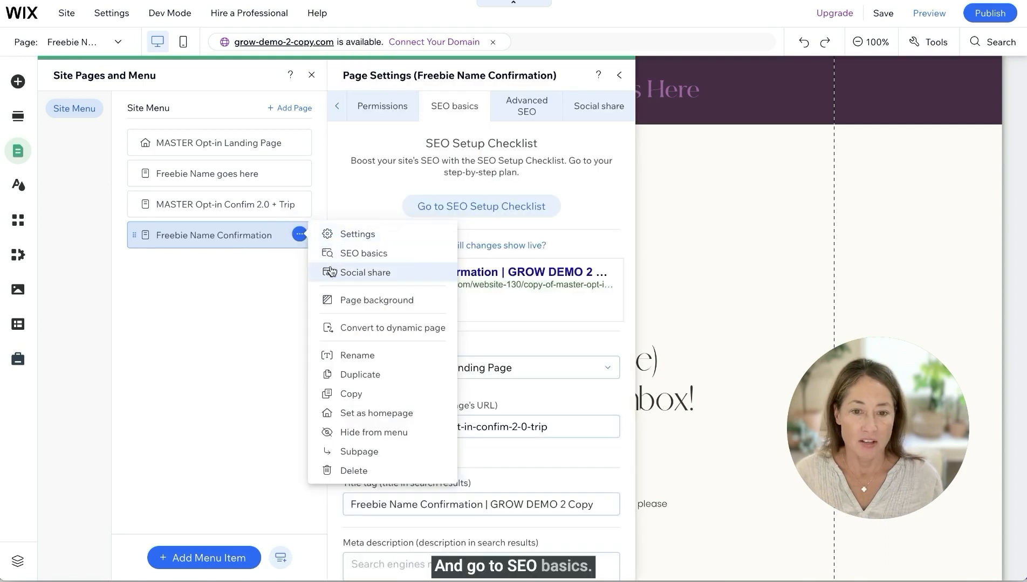
click(504, 369)
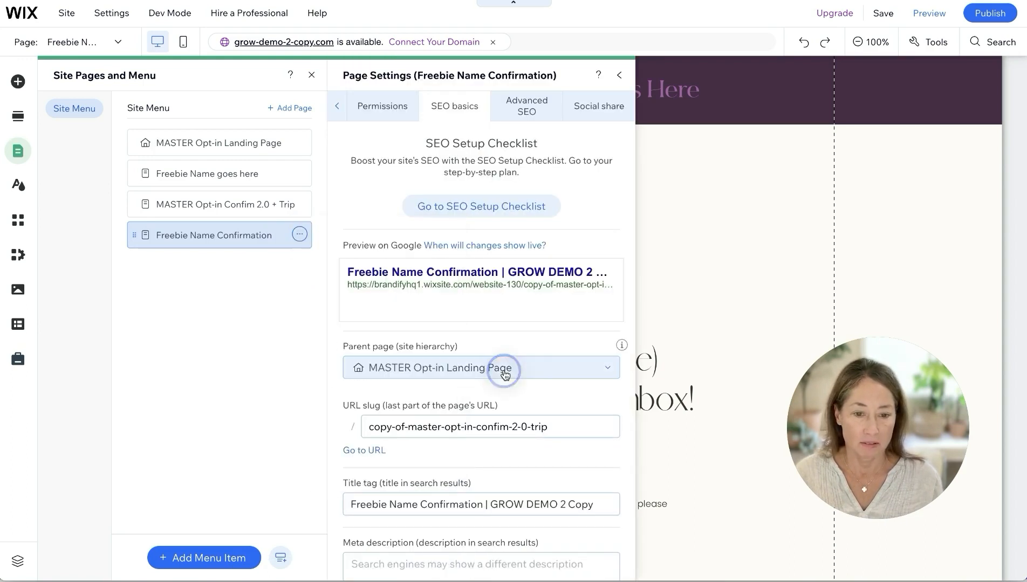
scroll(504, 369, down, 3)
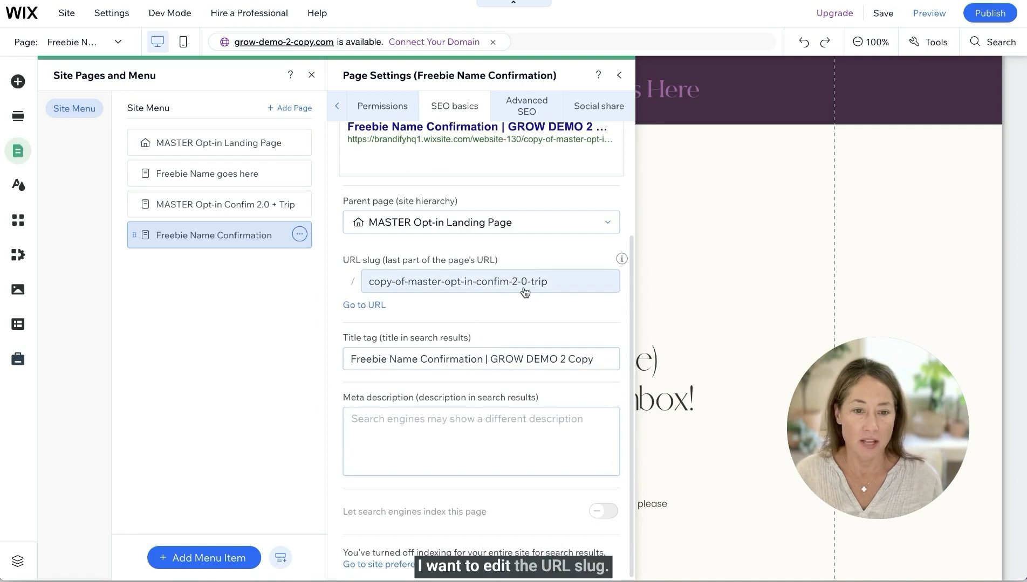
triple_click(447, 281)
text(Free)
key(BackSpace)
key(BackSpace)
key(BackSpace)
key(BackSpace)
text(freebie)
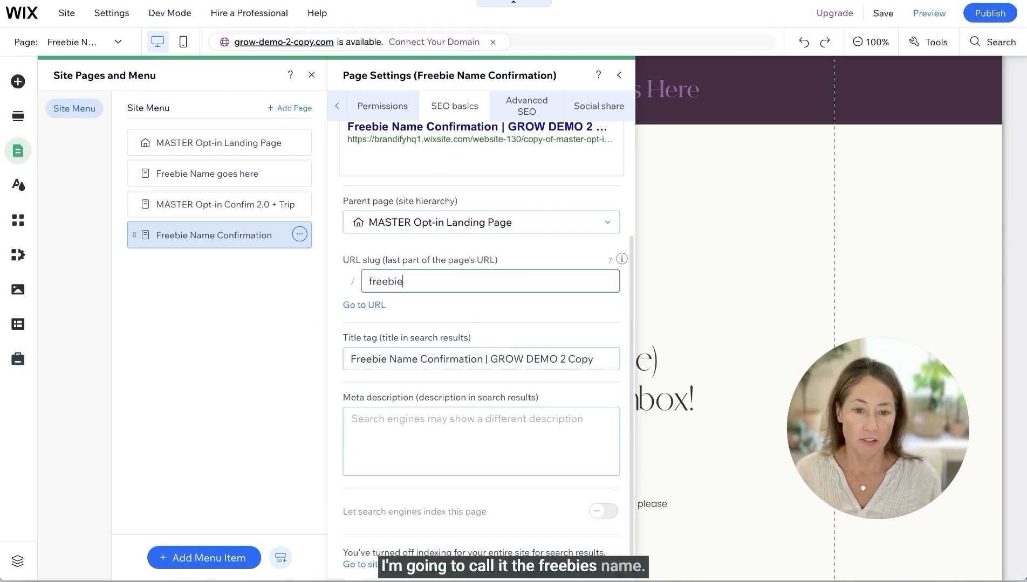
text(-name-)
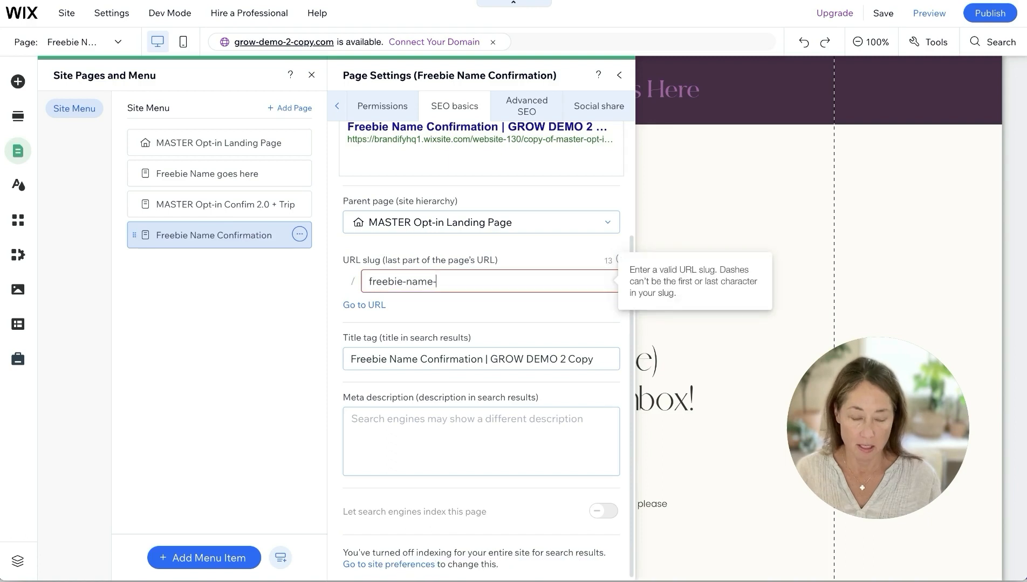
text(conf)
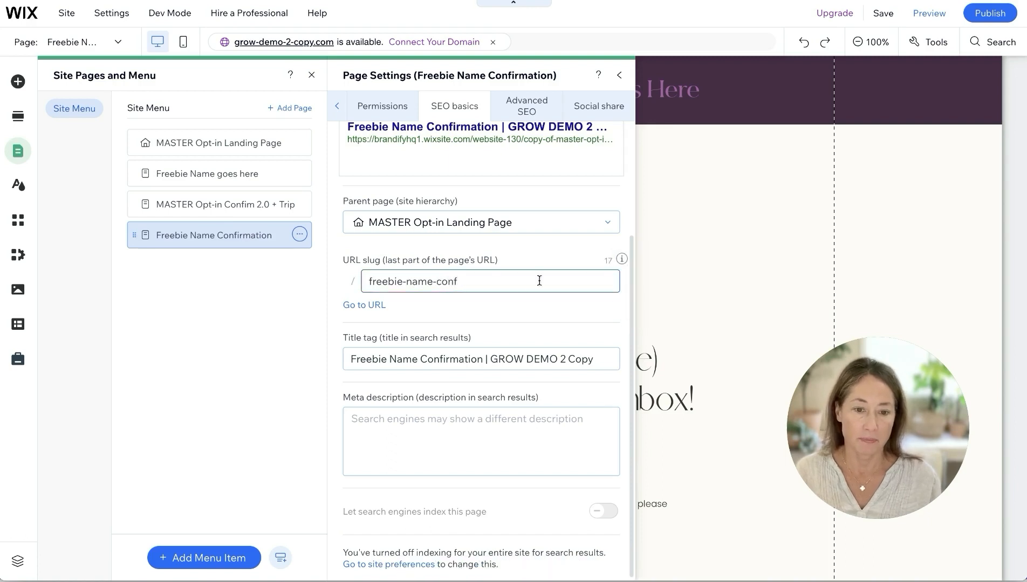
Change the confirmation page's title tag to "Freebie Name Confirmation | Confirmation"
click(600, 358)
click(601, 359)
drag(600, 359, 490, 356)
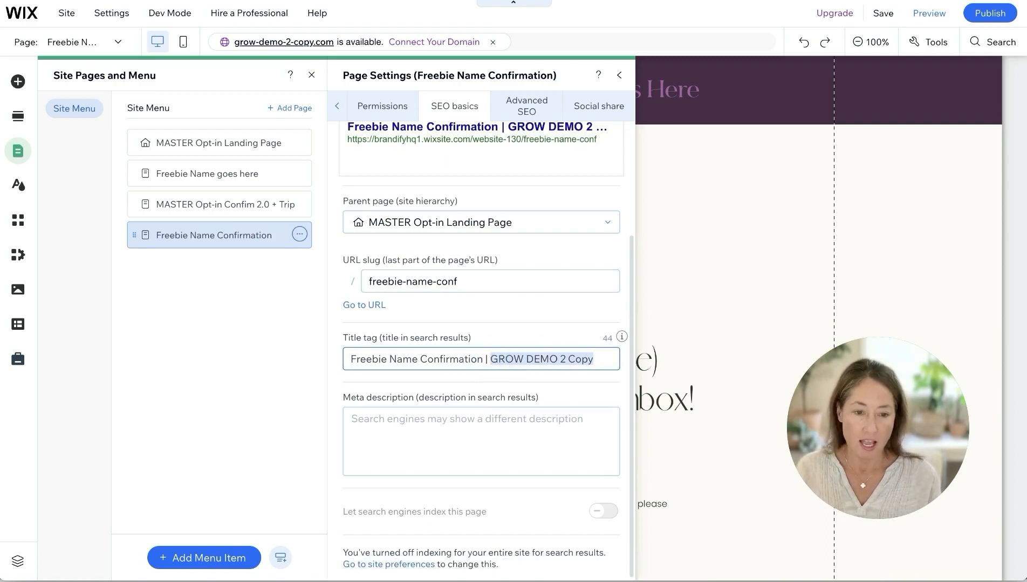
key(BackSpace)
text(Tha)
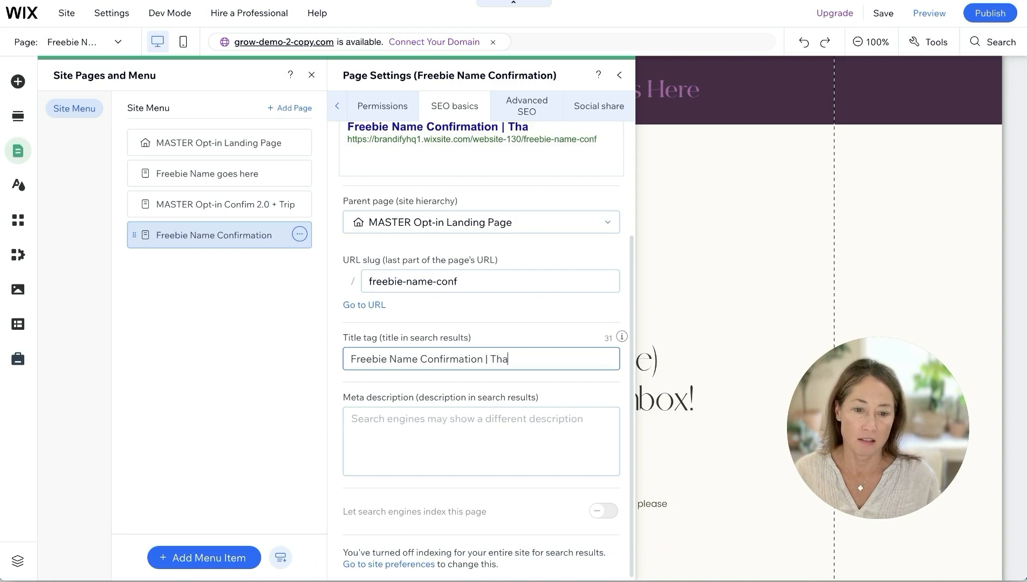
text(Confirmation)
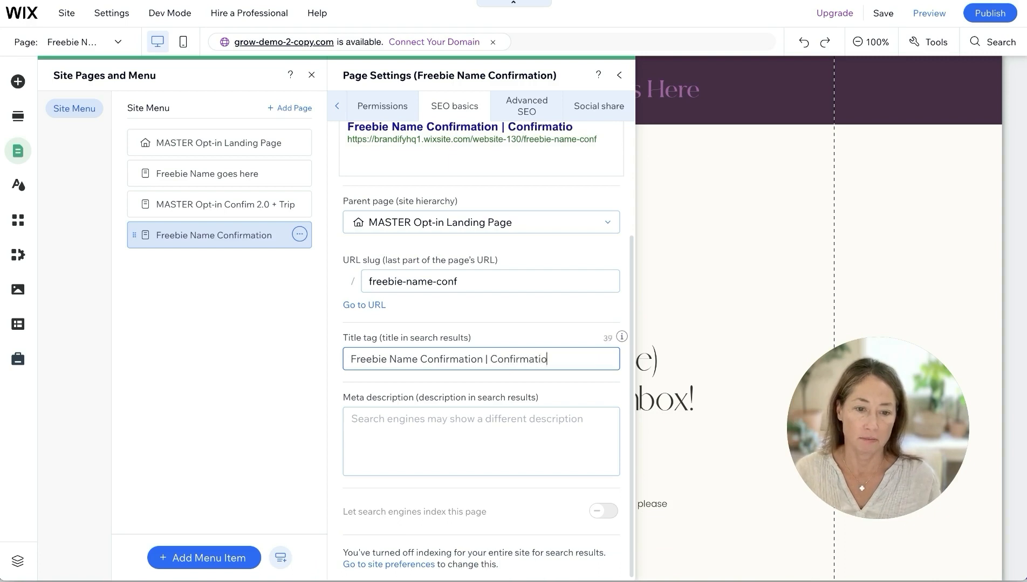
click(500, 438)
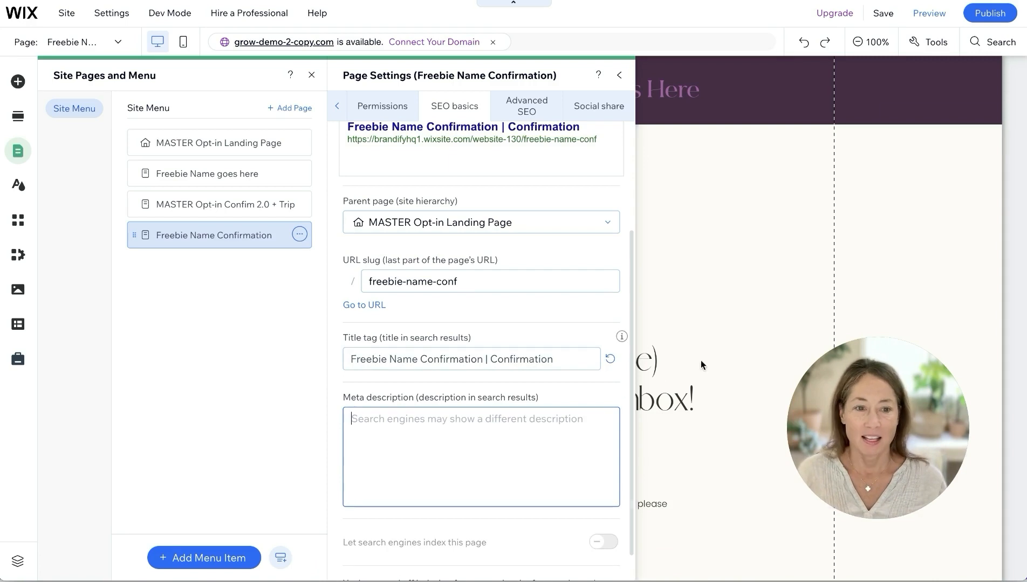
Close the page settings and switch to the "Freebie Name goes here" page for editing
click(748, 332)
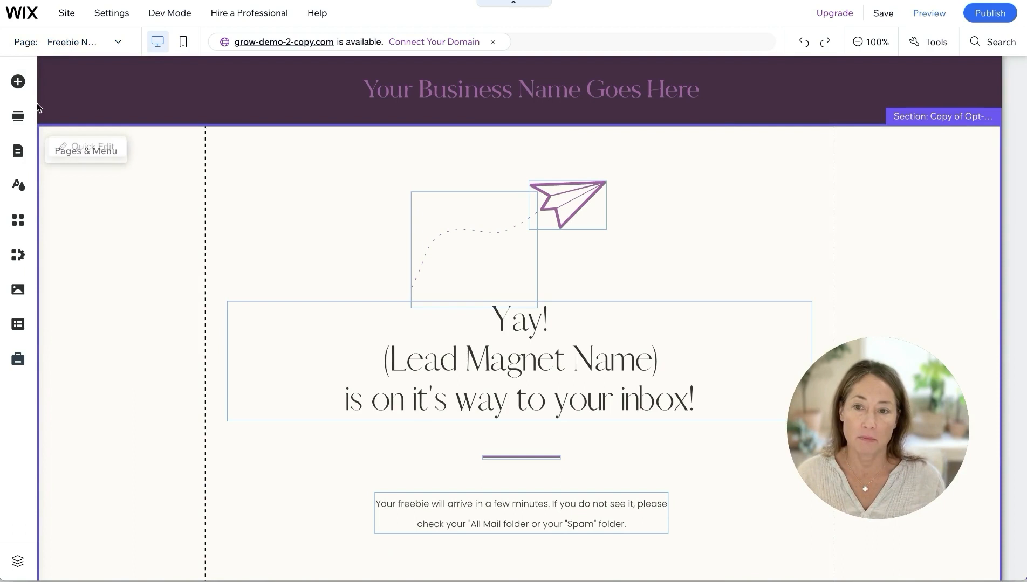
click(40, 42)
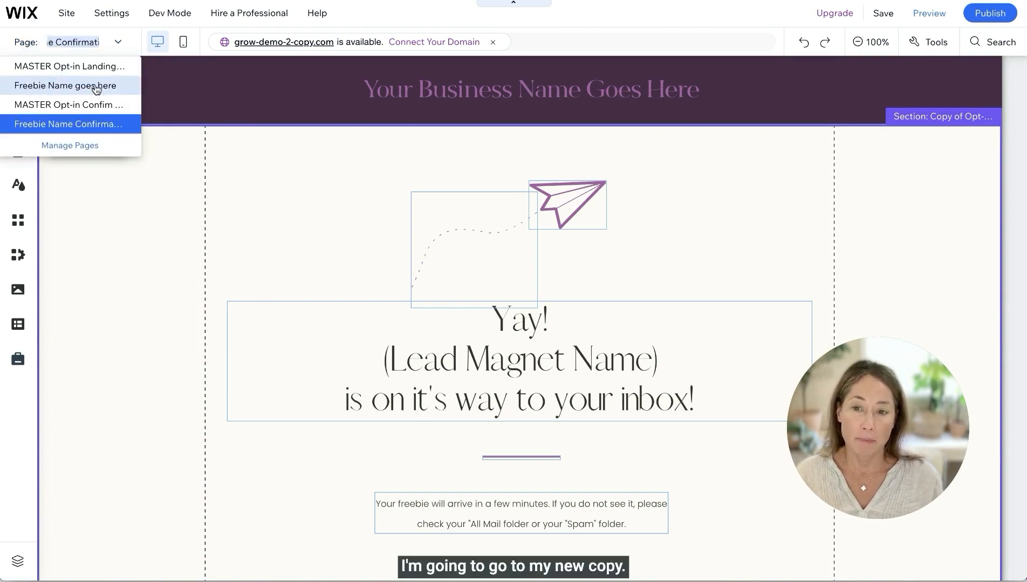
click(65, 85)
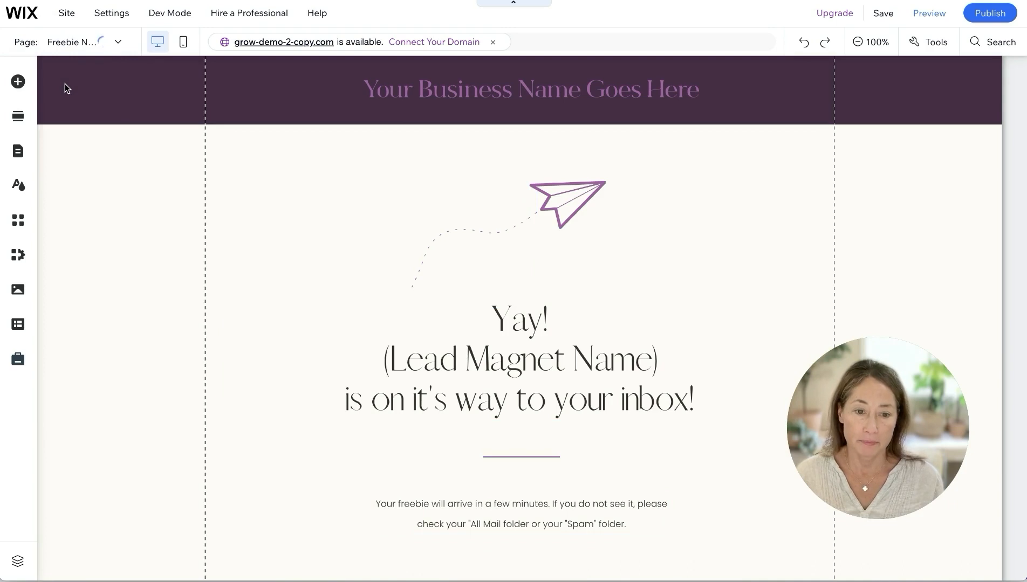
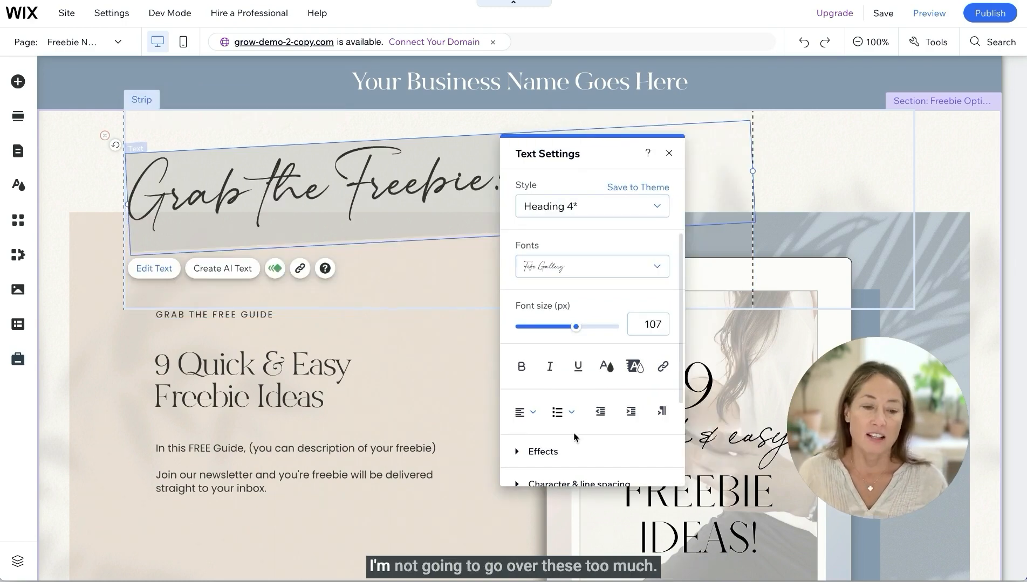
Review the alignment and character and line spacing options in the "Grab the Freebie!" heading's text settings, and close them
scroll(574, 432, down, 5)
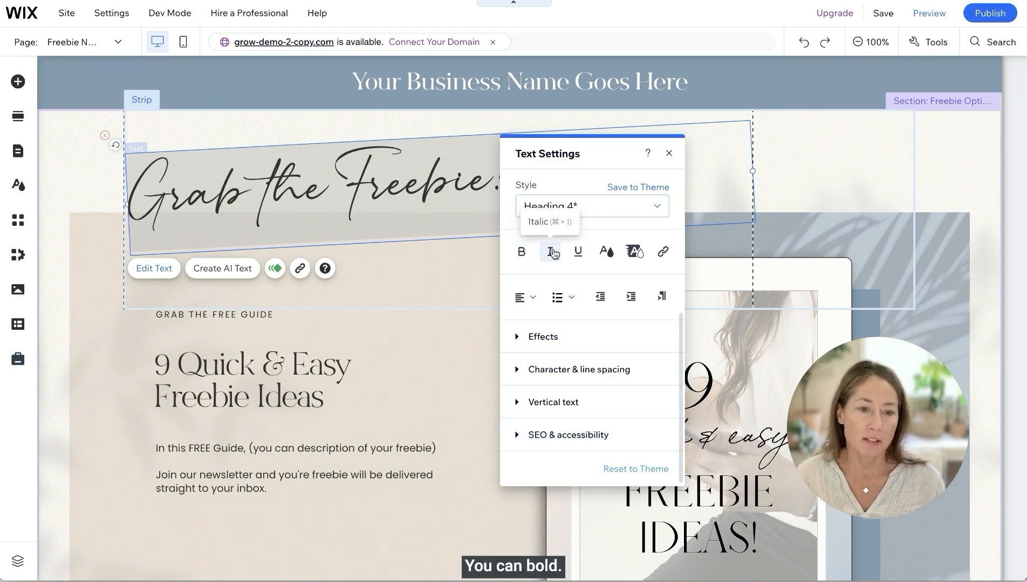
click(531, 300)
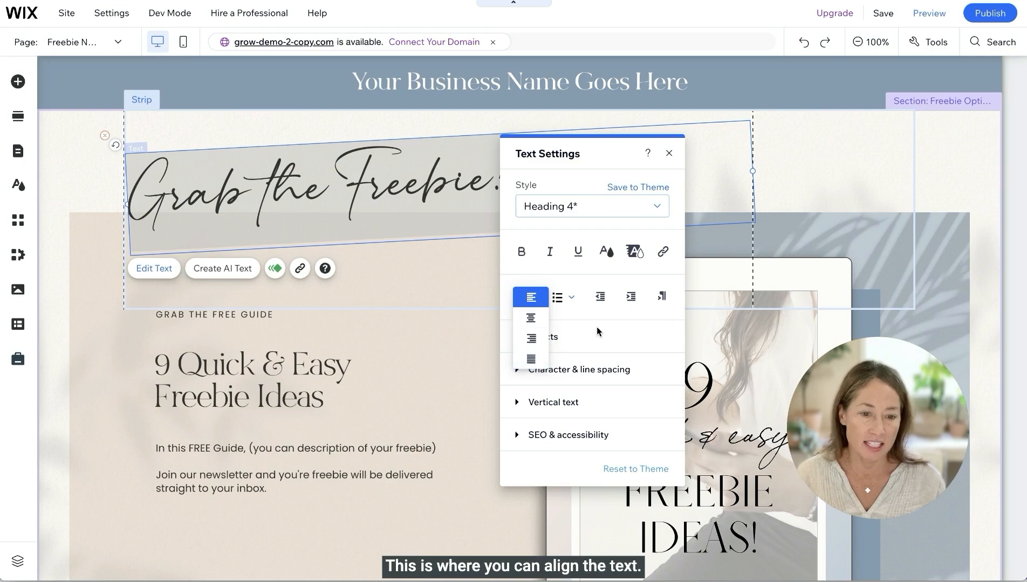
click(601, 372)
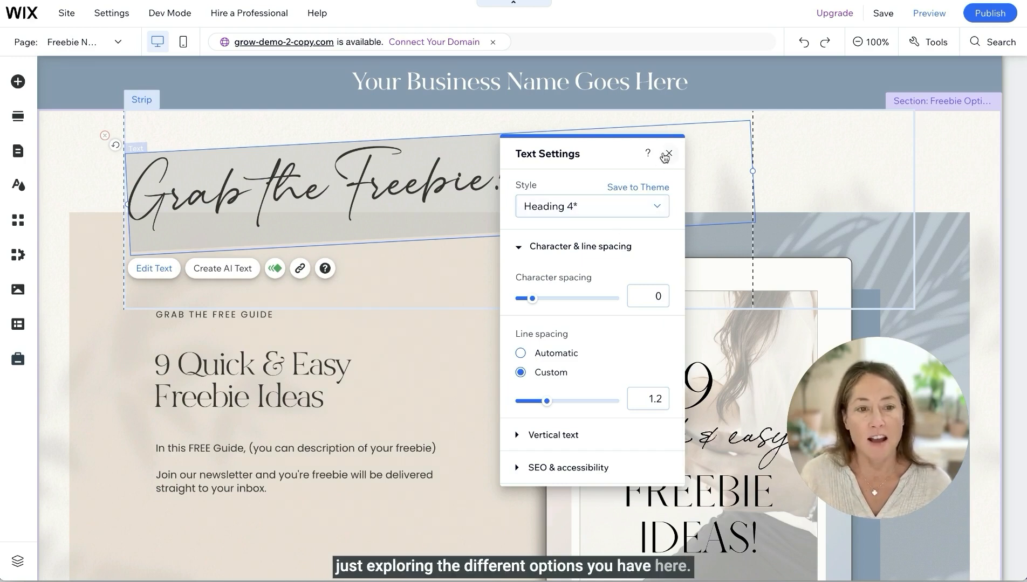
click(667, 155)
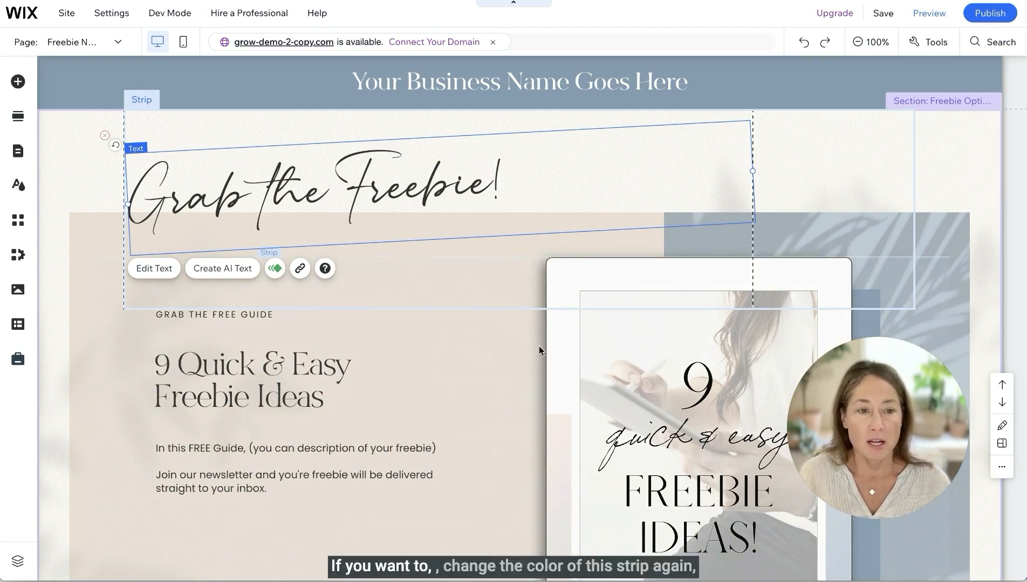
Look at the background color and opacity settings of the header section containing the business name
click(771, 96)
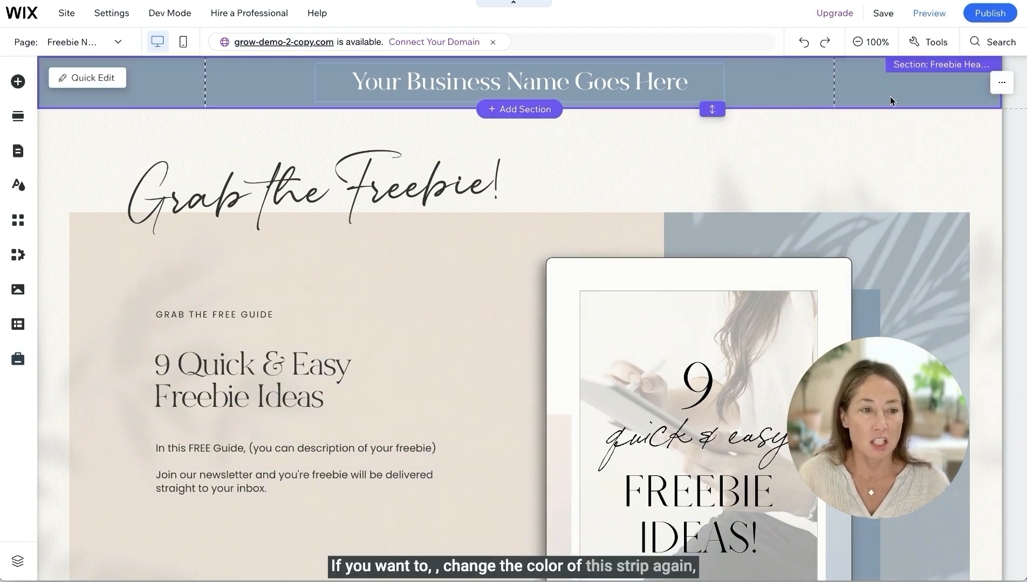
click(790, 100)
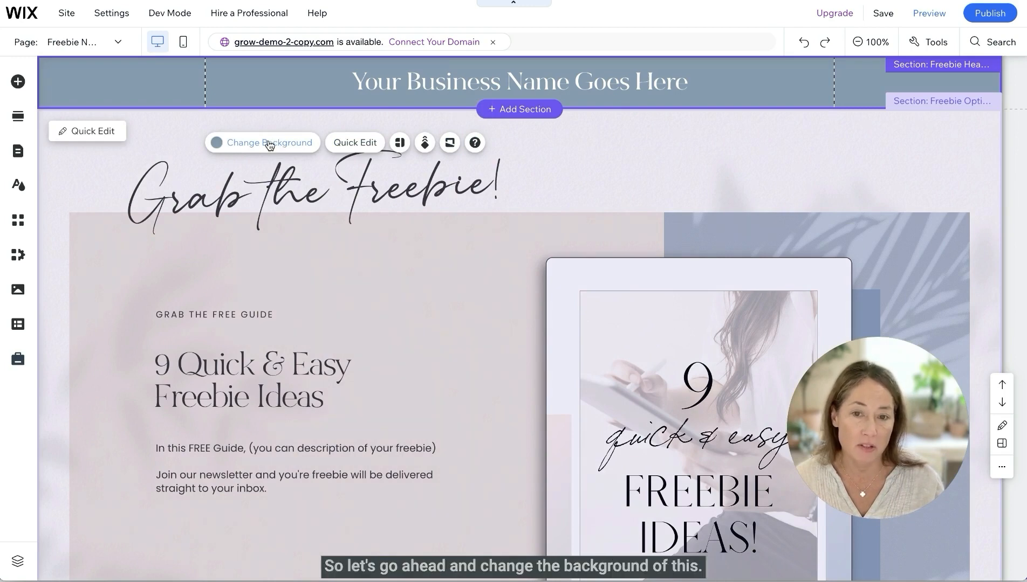
click(262, 144)
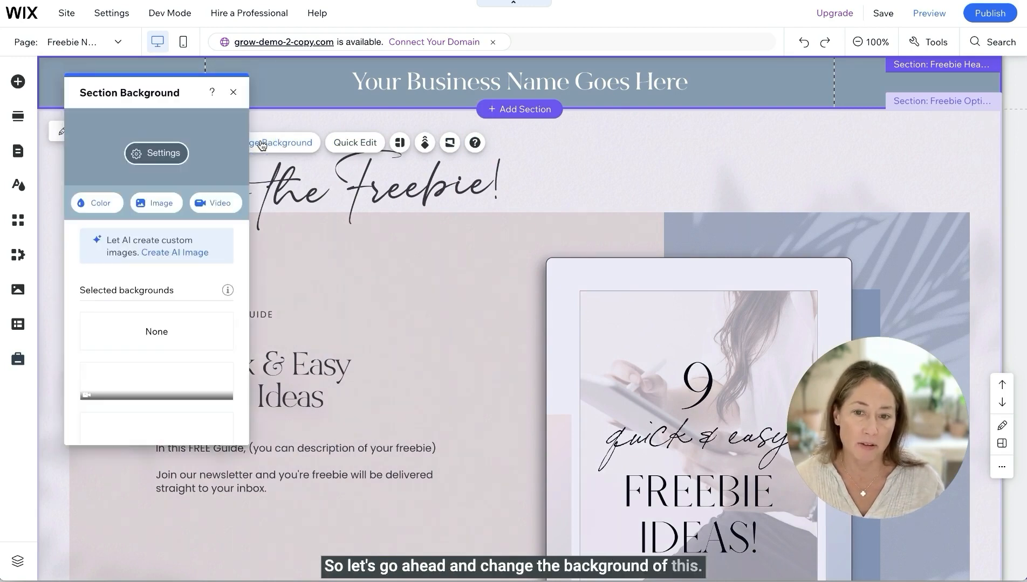
click(167, 160)
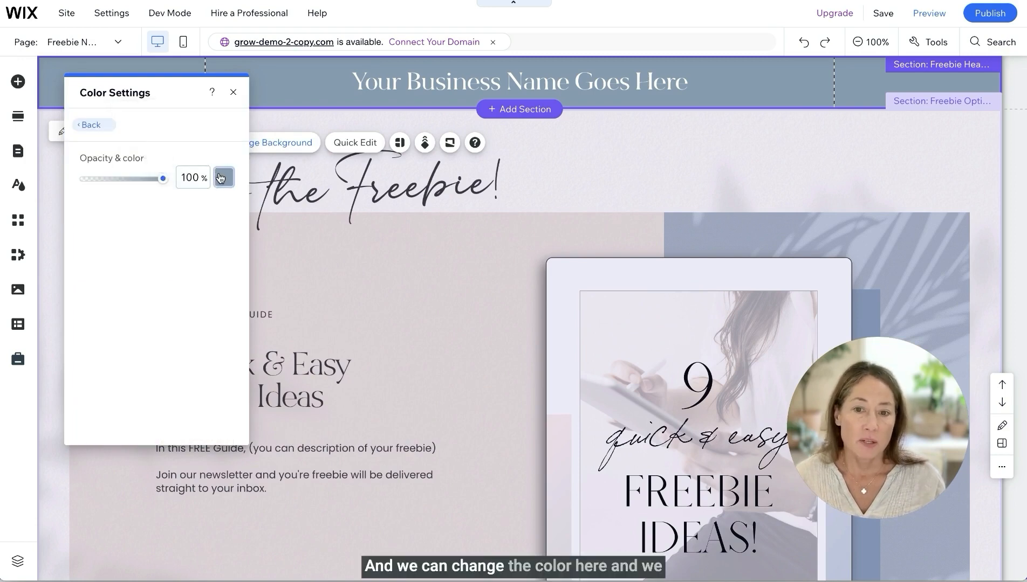
mouse_move(161, 179)
mouse_down()
mouse_move(96, 181)
mouse_move(176, 181)
mouse_up()
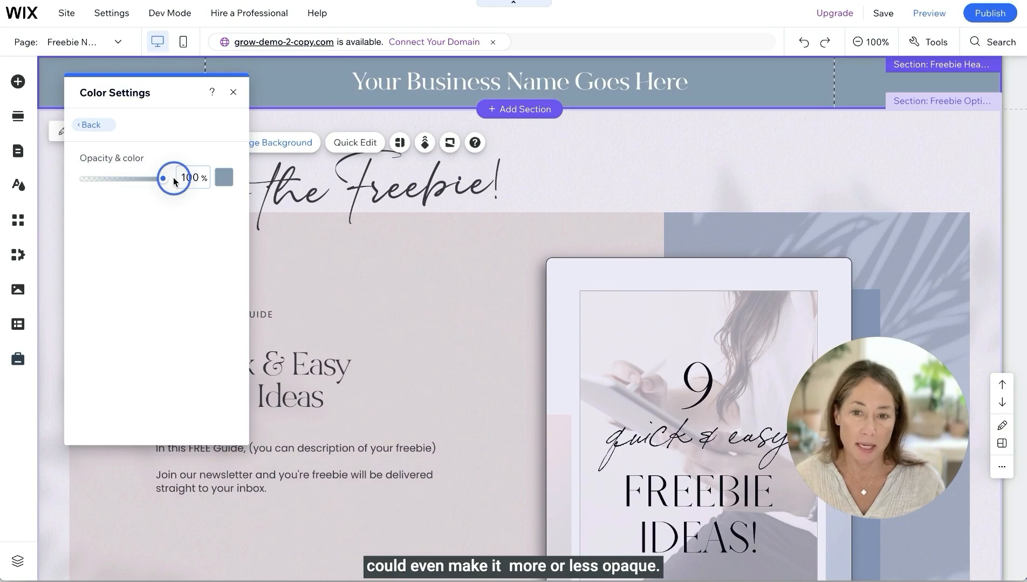
click(233, 92)
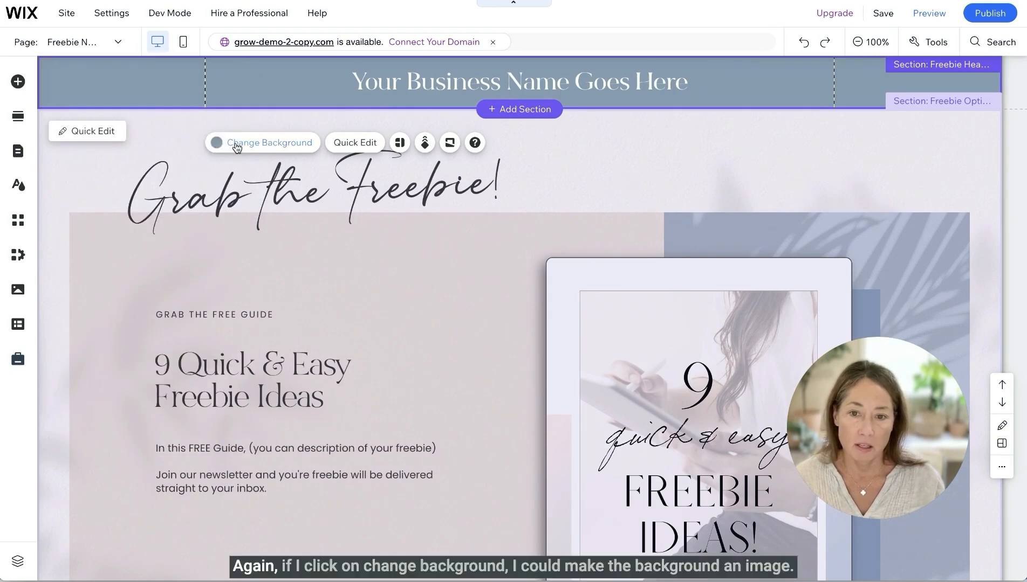
click(237, 145)
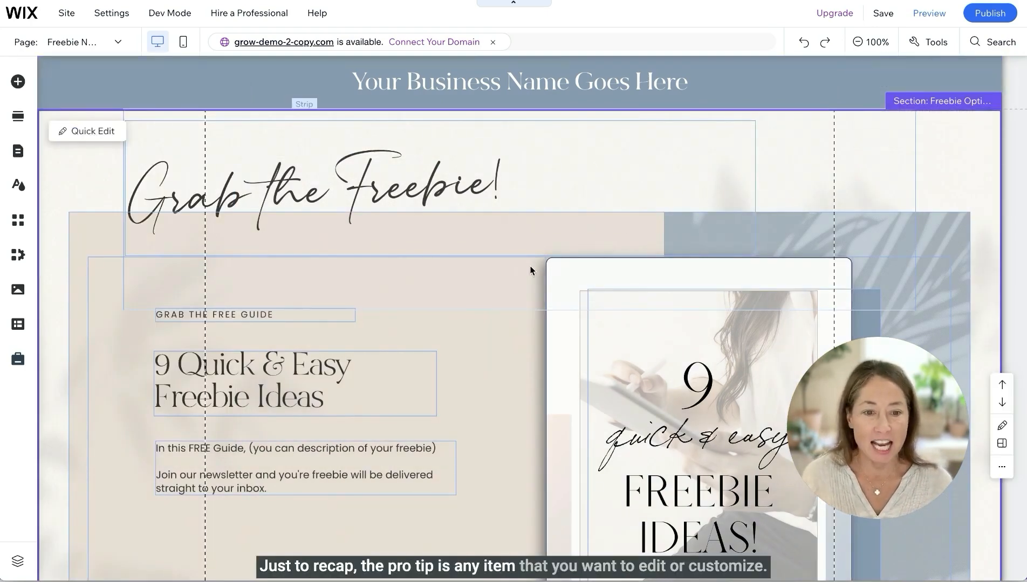
Replace the freebie cover image beside the guide text with the "Freebie" graphic from the site files
scroll(528, 267, down, 3)
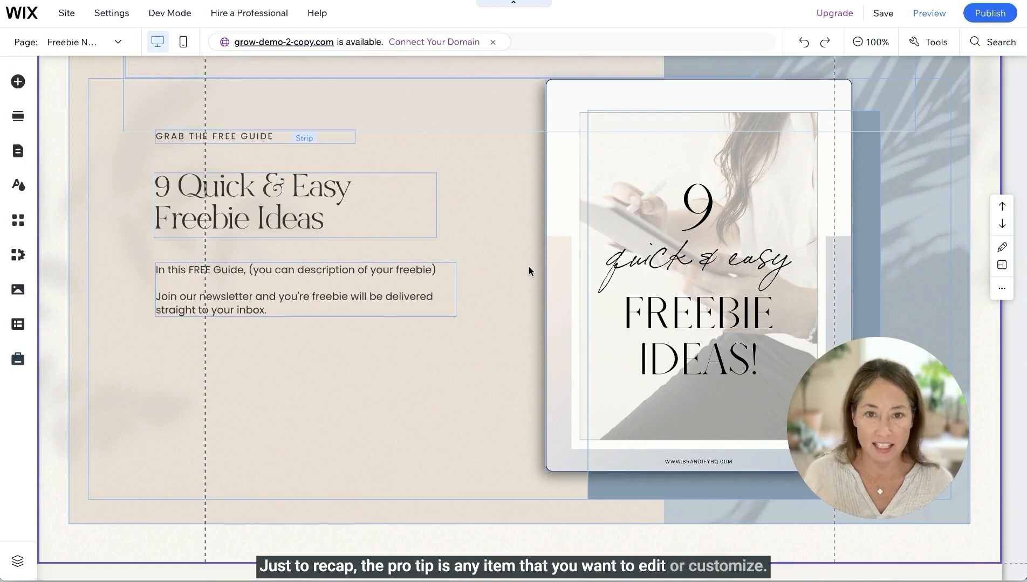
click(578, 242)
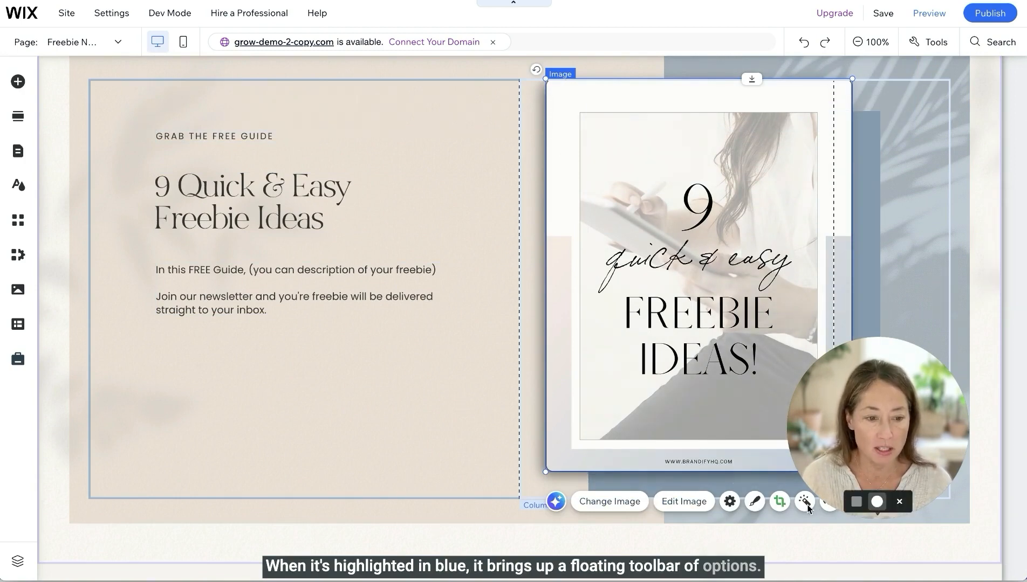
click(618, 502)
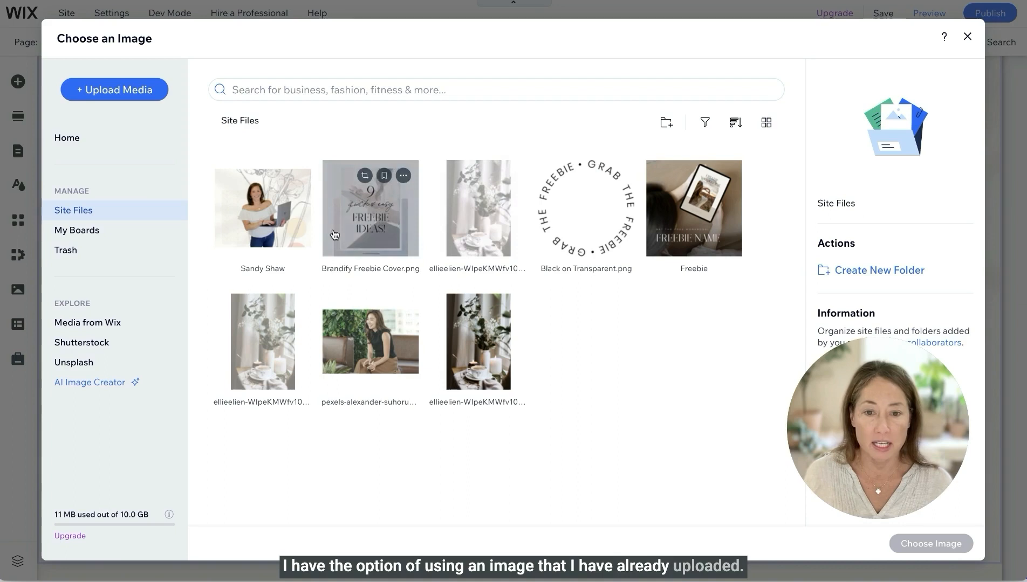
click(110, 323)
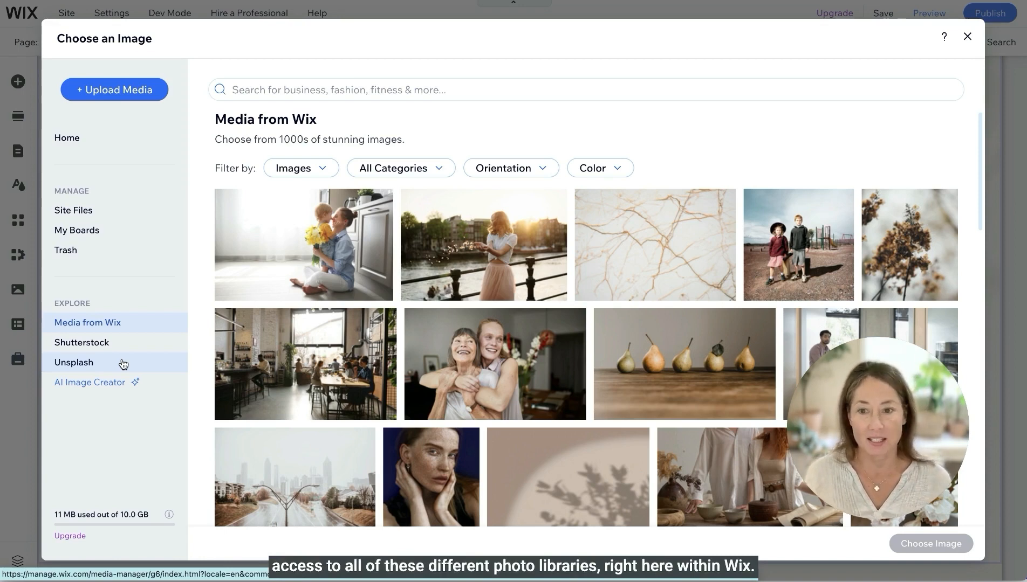
click(73, 210)
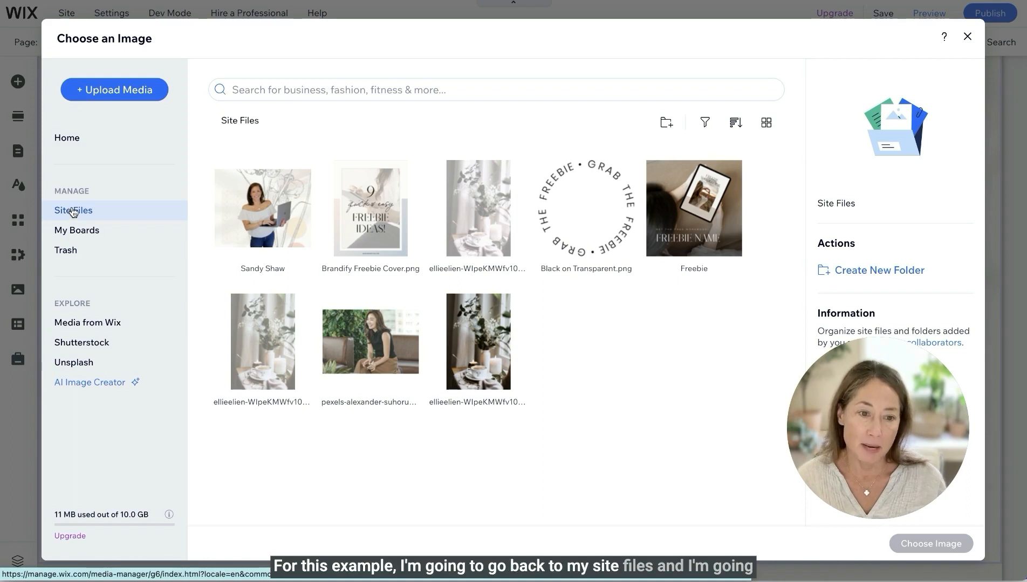
mouse_move(692, 222)
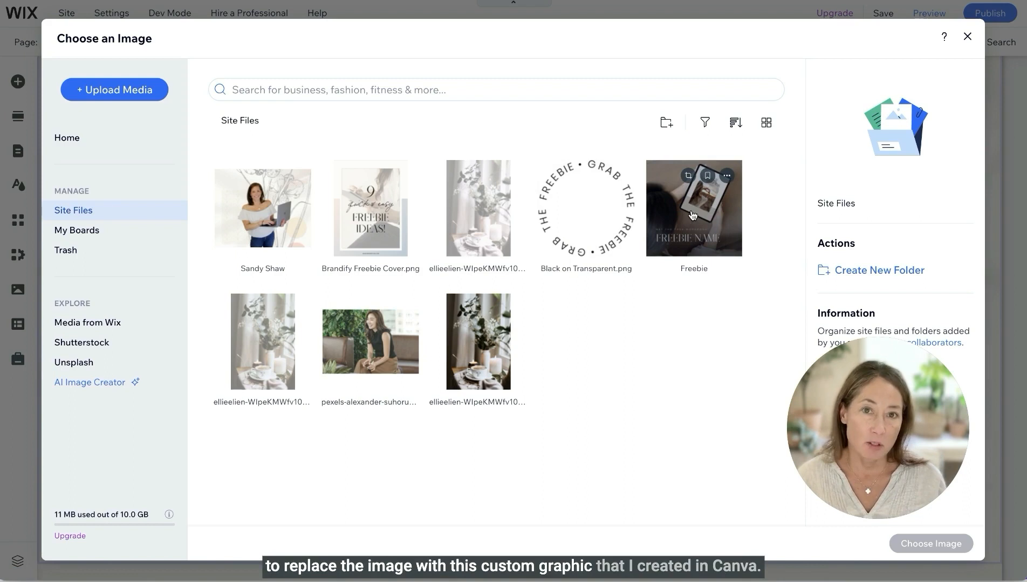
click(692, 215)
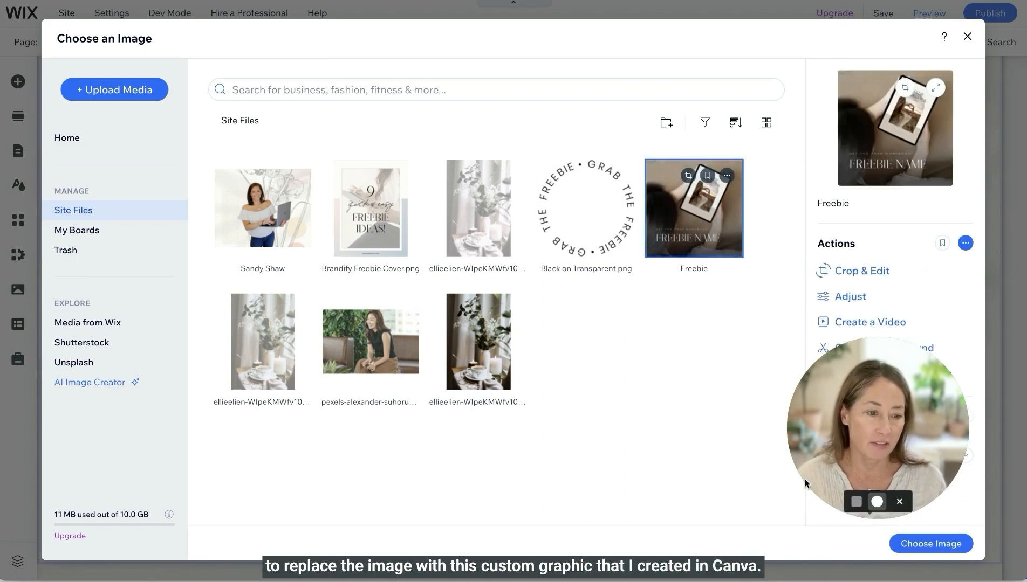
click(937, 546)
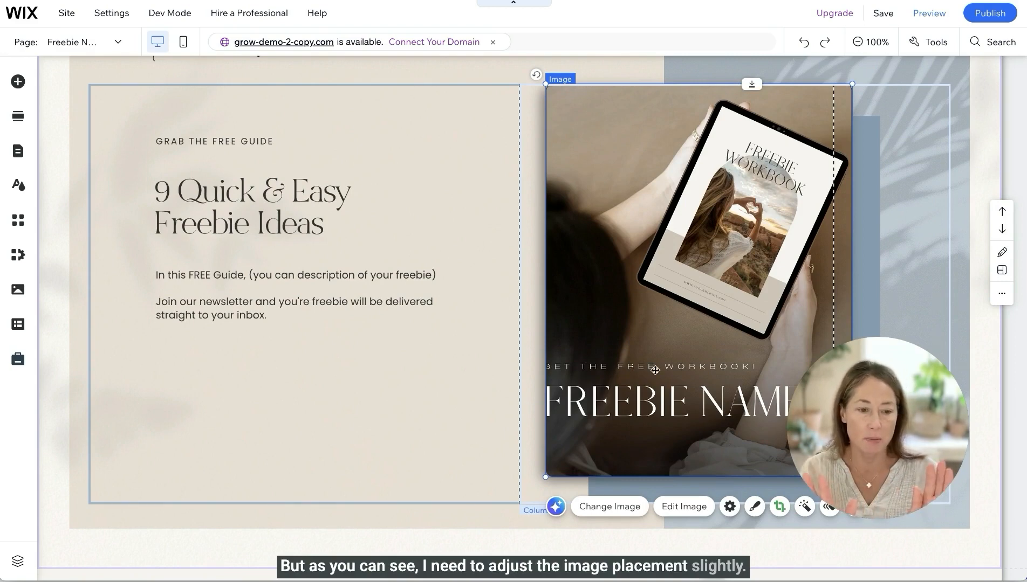
Reposition the new image within its crop frame, shifting it rightward to even out the margins around the "Freebie Name" text
click(780, 508)
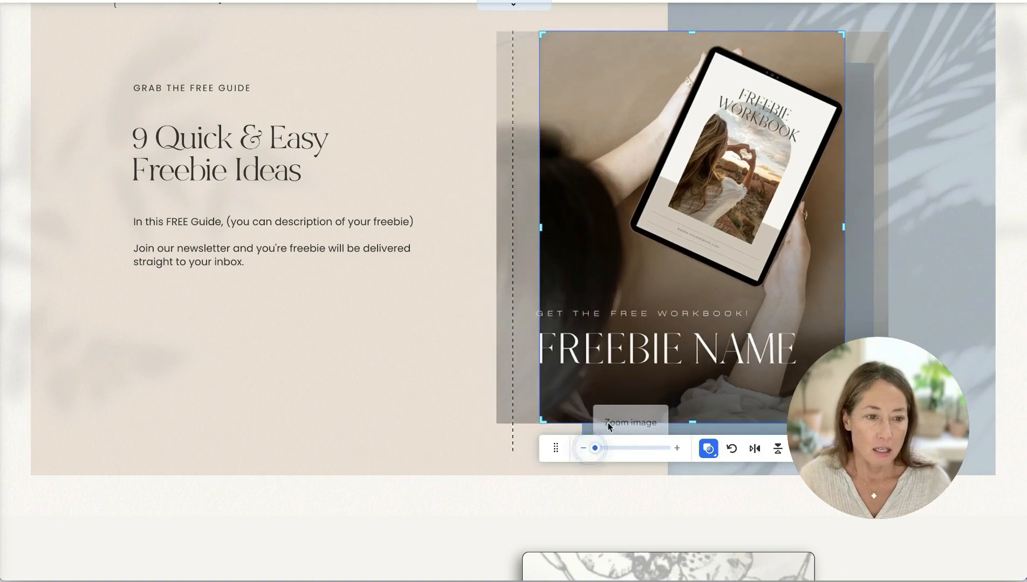
drag(518, 357, 542, 356)
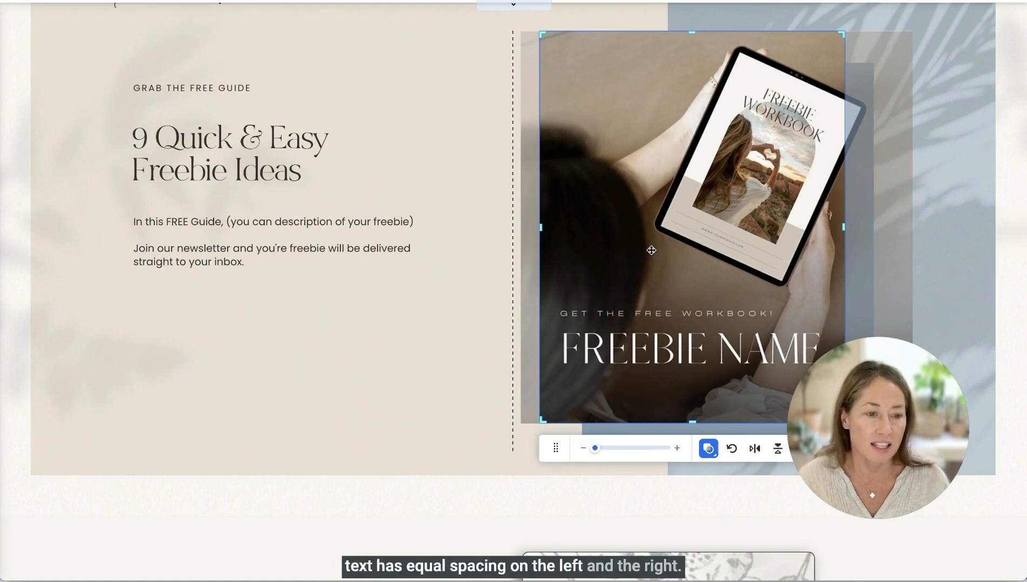
click(457, 277)
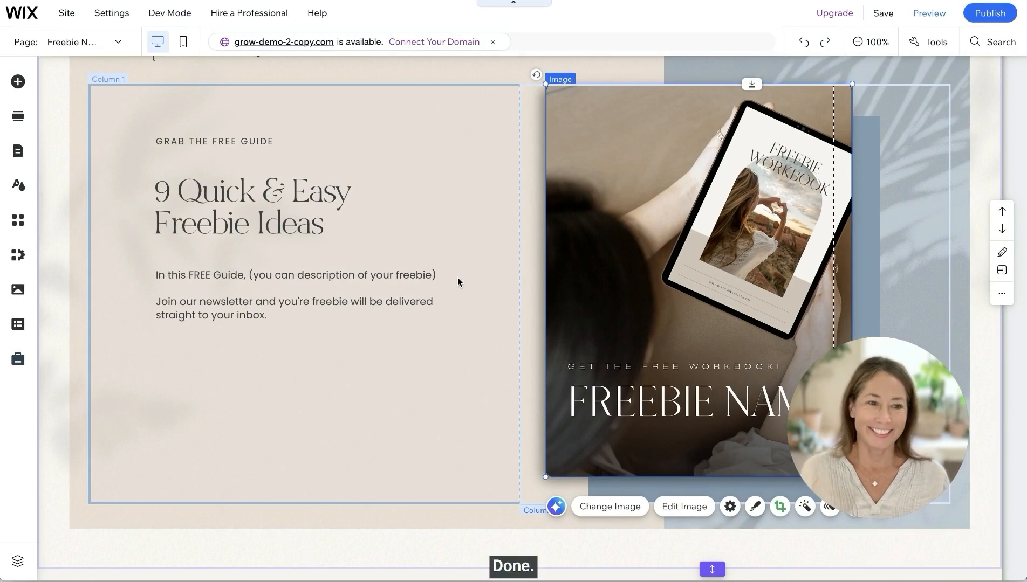
Set the fill color of the rectangle behind the freebie image to the saved purple #A763A4
scroll(457, 278, up, 1)
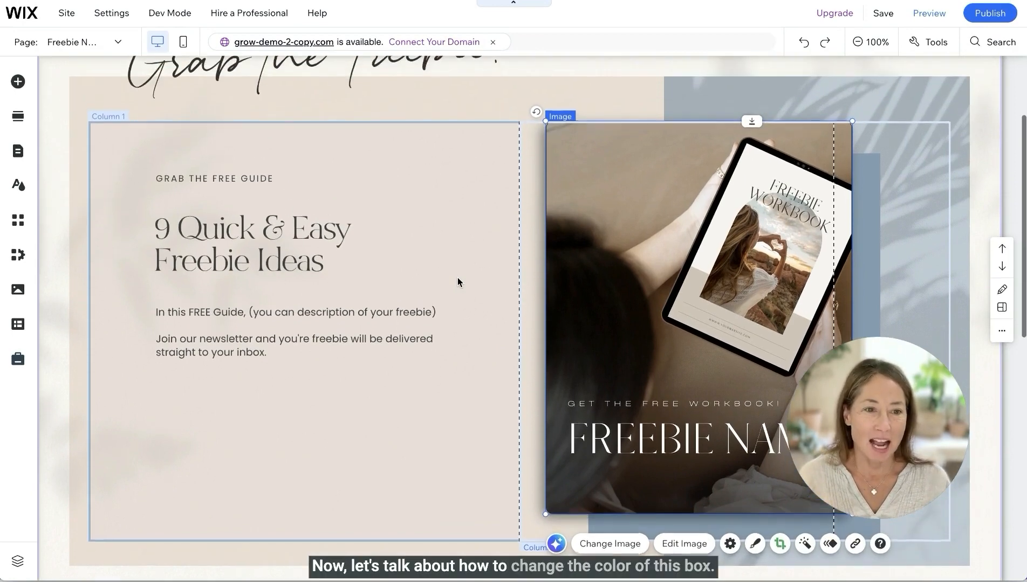
scroll(457, 278, up, 1)
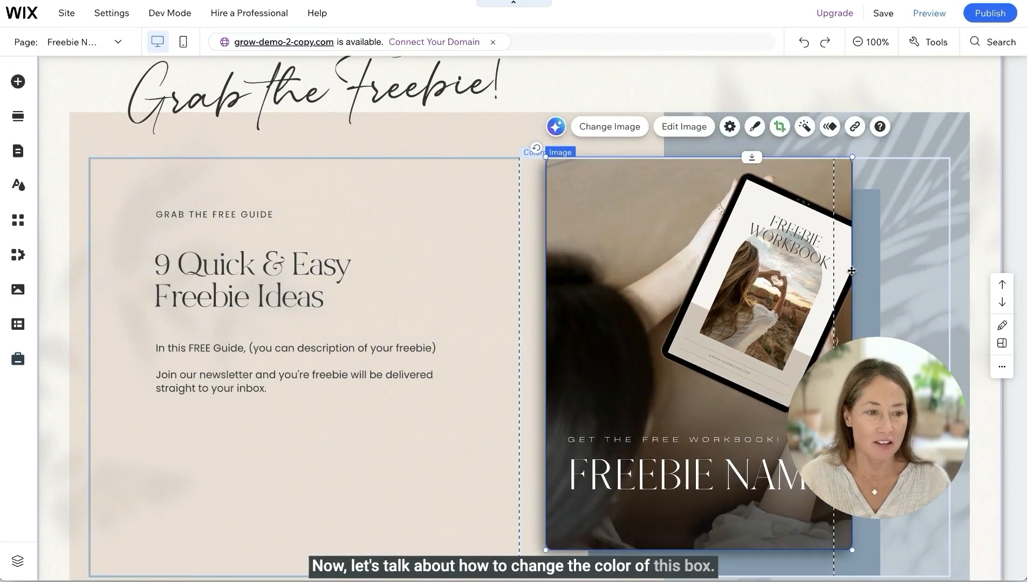
click(869, 256)
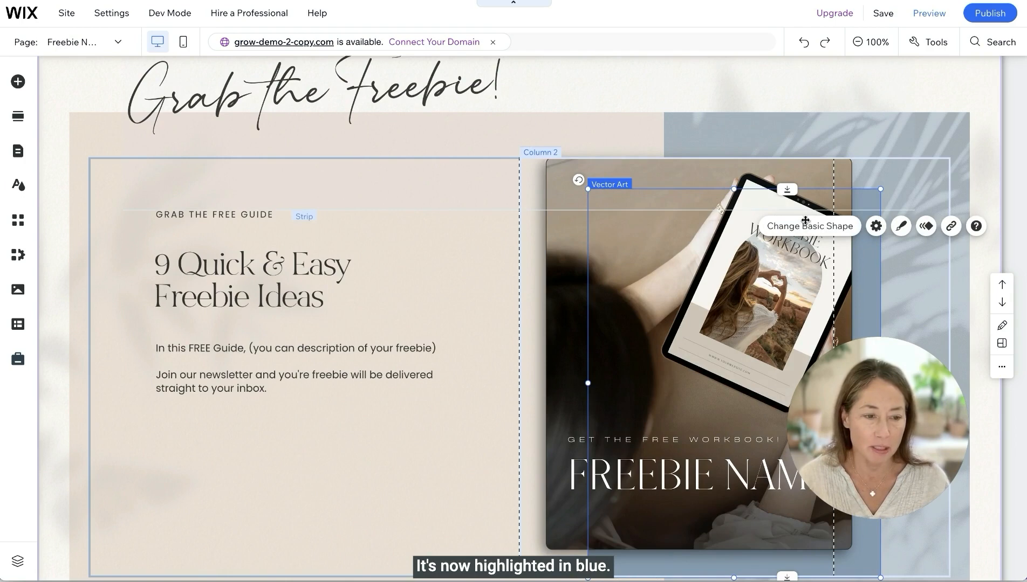
click(902, 225)
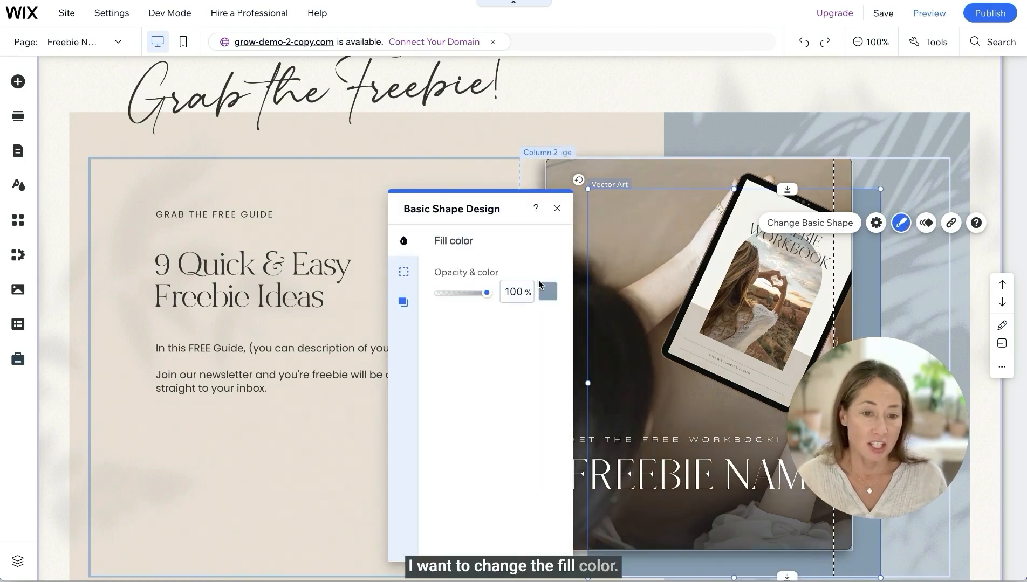
click(547, 292)
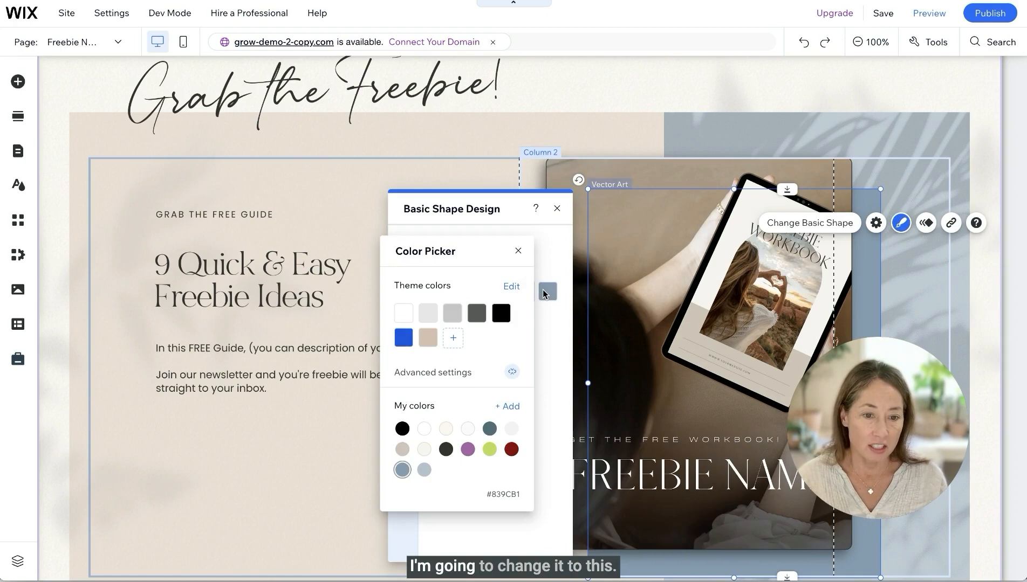
click(467, 449)
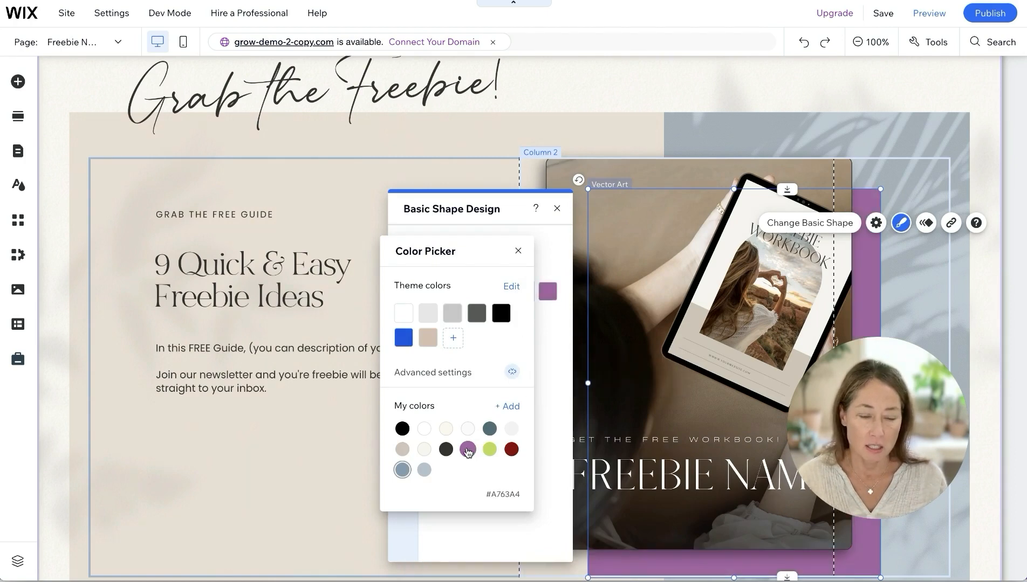
click(467, 451)
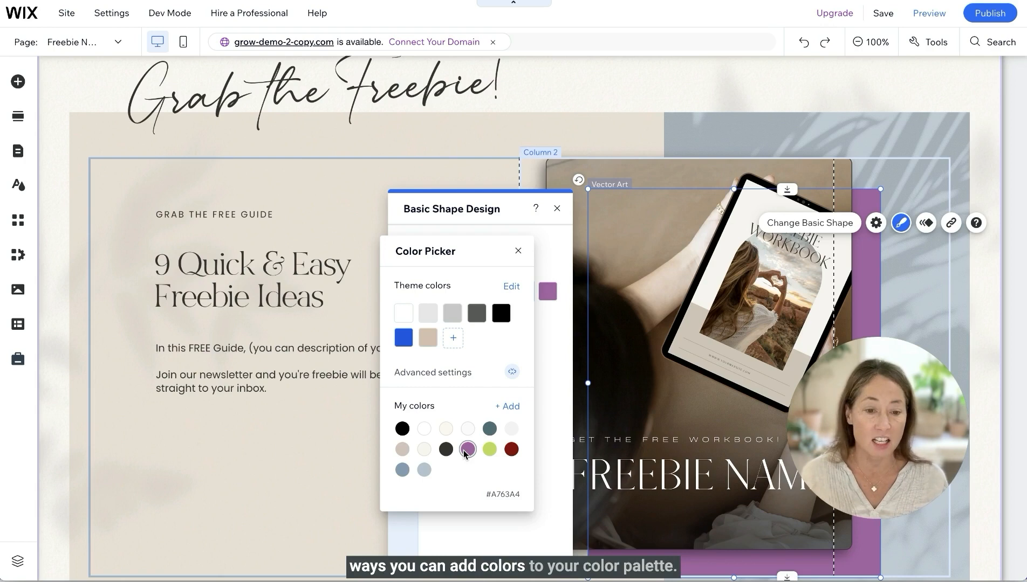
Start a custom fill color for the rectangle, trying dark gray #333230 sampled from the script heading and hex #FAFAFA
click(512, 409)
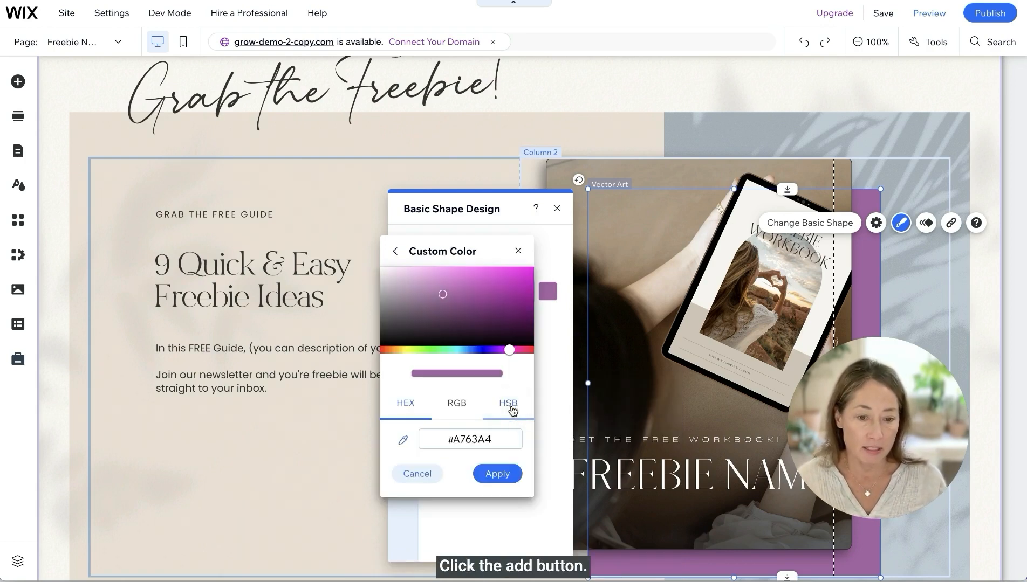
click(403, 441)
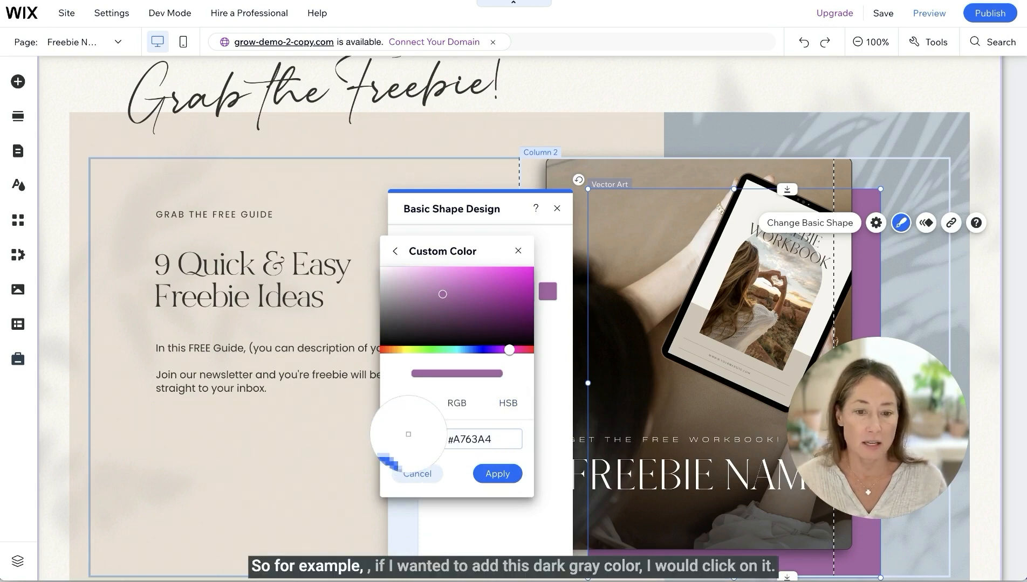
click(408, 89)
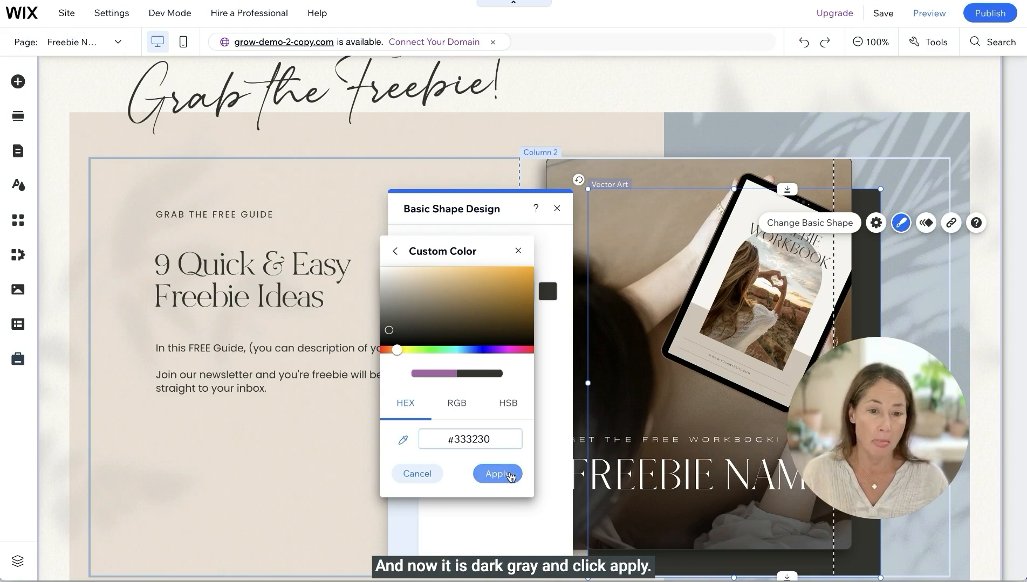
click(491, 441)
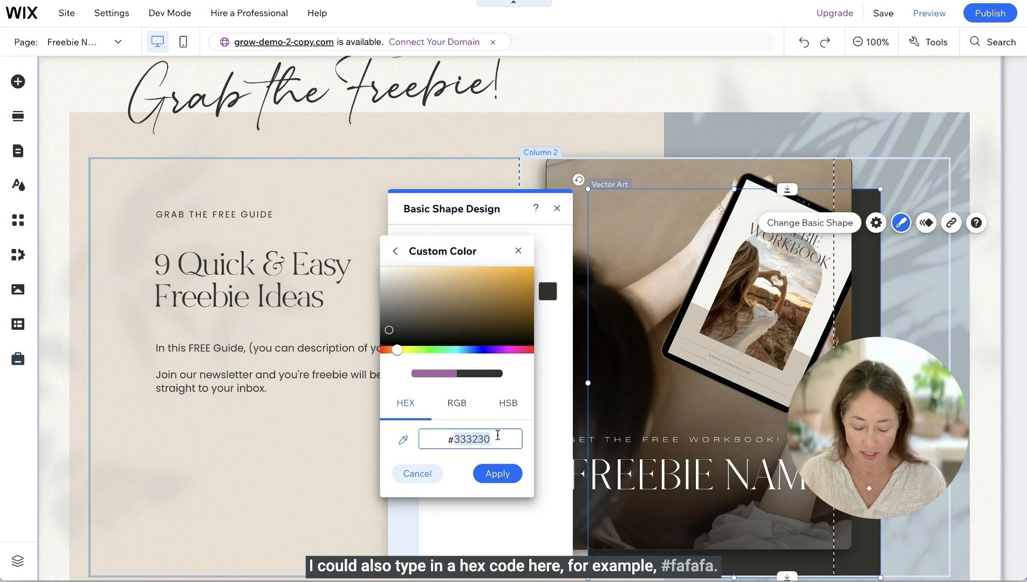
text(Fafafa)
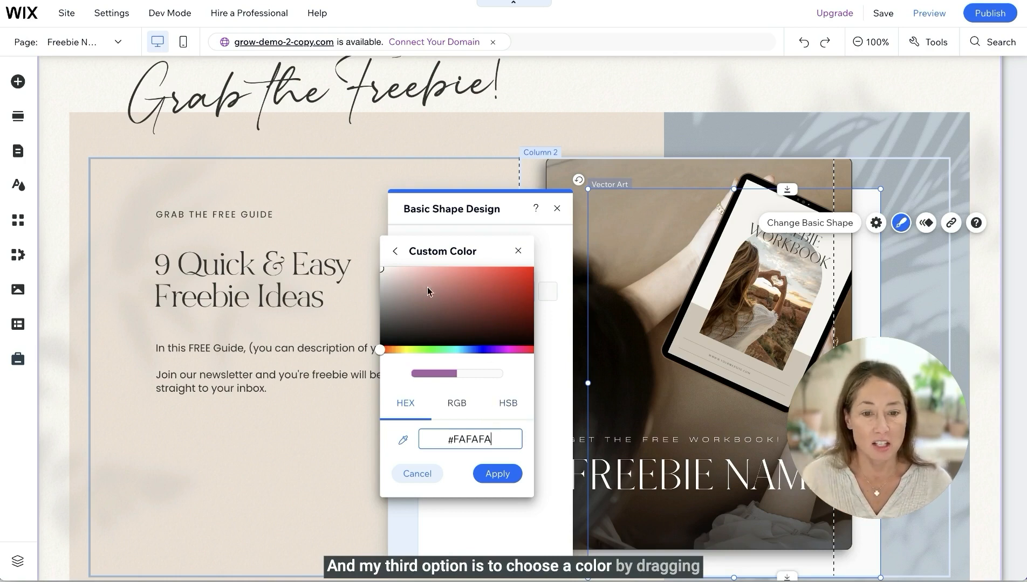
Mix a dark plum custom fill, #583667, for the rectangle behind the freebie image and apply it
drag(380, 276, 505, 324)
drag(381, 351, 502, 353)
drag(449, 312, 454, 318)
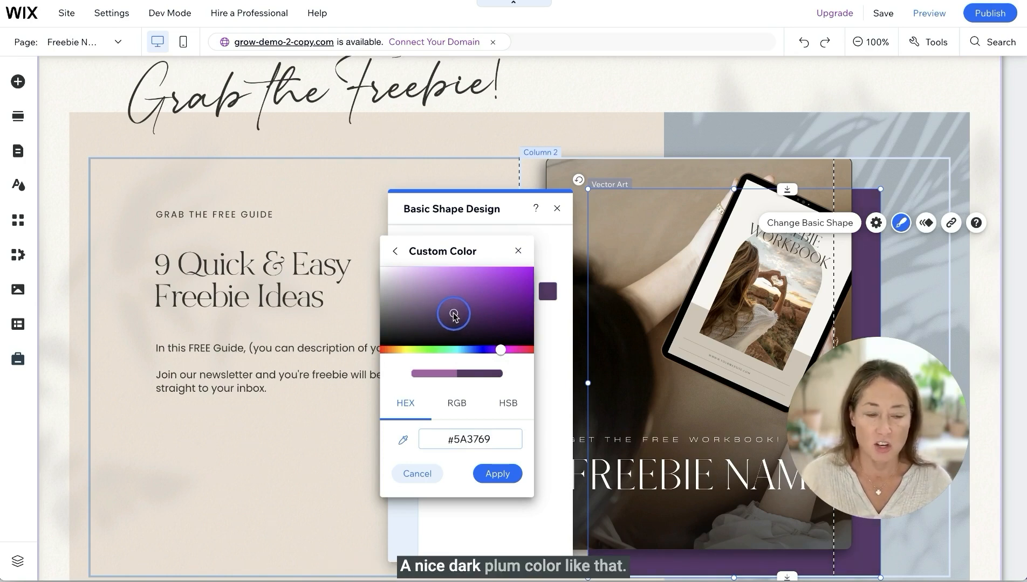
drag(455, 317, 455, 318)
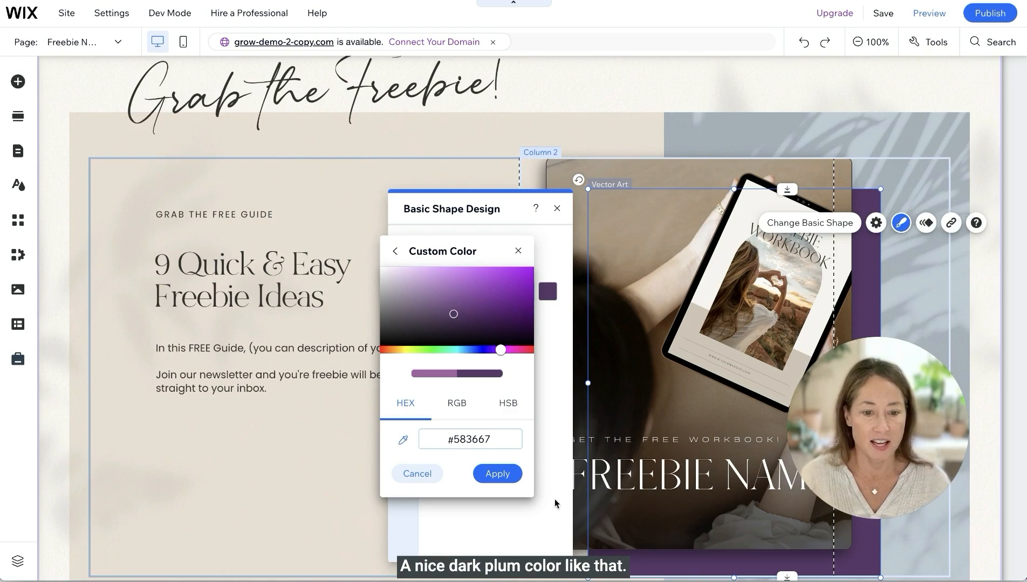
click(496, 475)
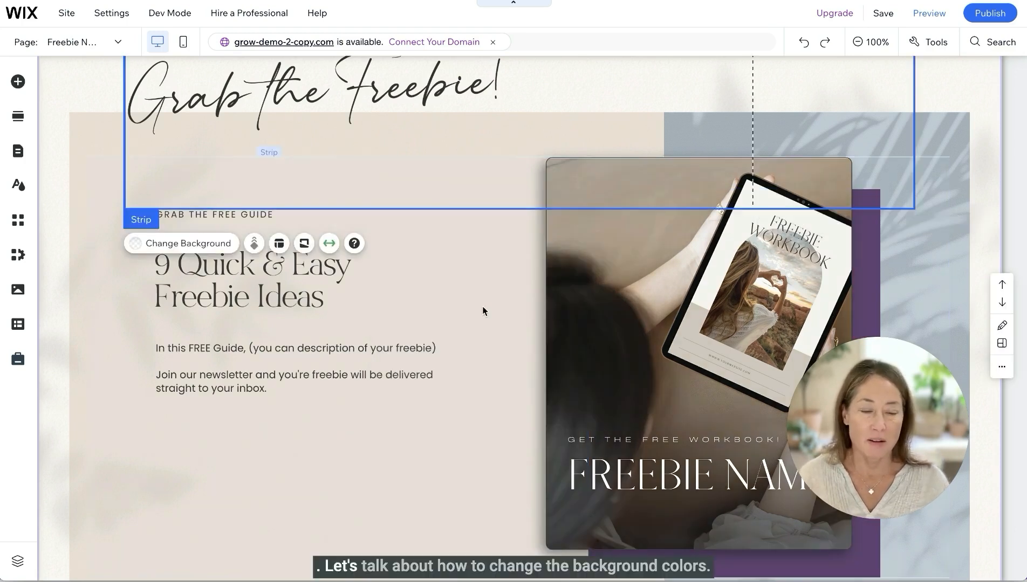
Set the color behind the background video of the "Grab the Freebie!" section to the theme beige #D8C0AF
click(493, 301)
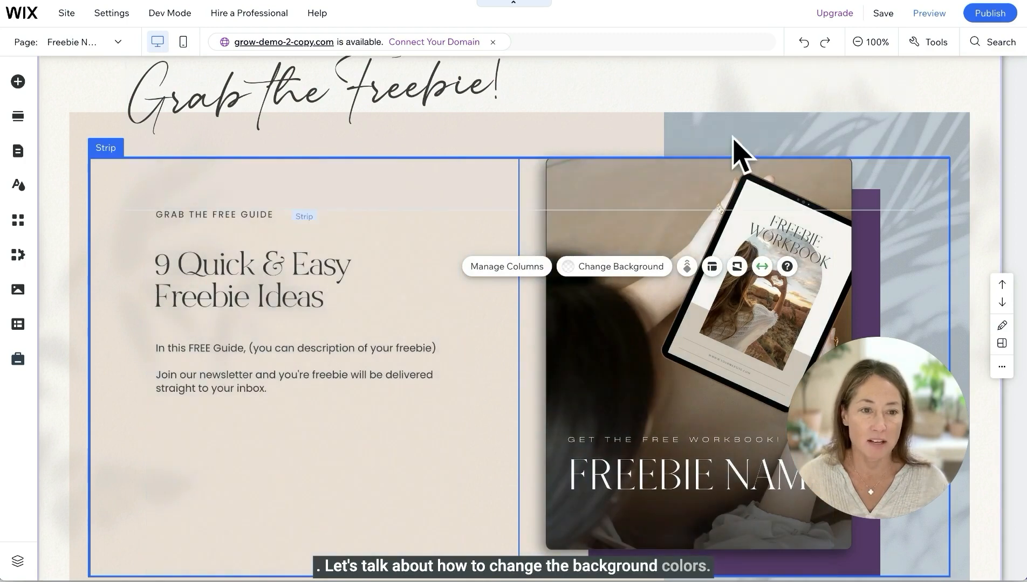
scroll(741, 89, up, 1)
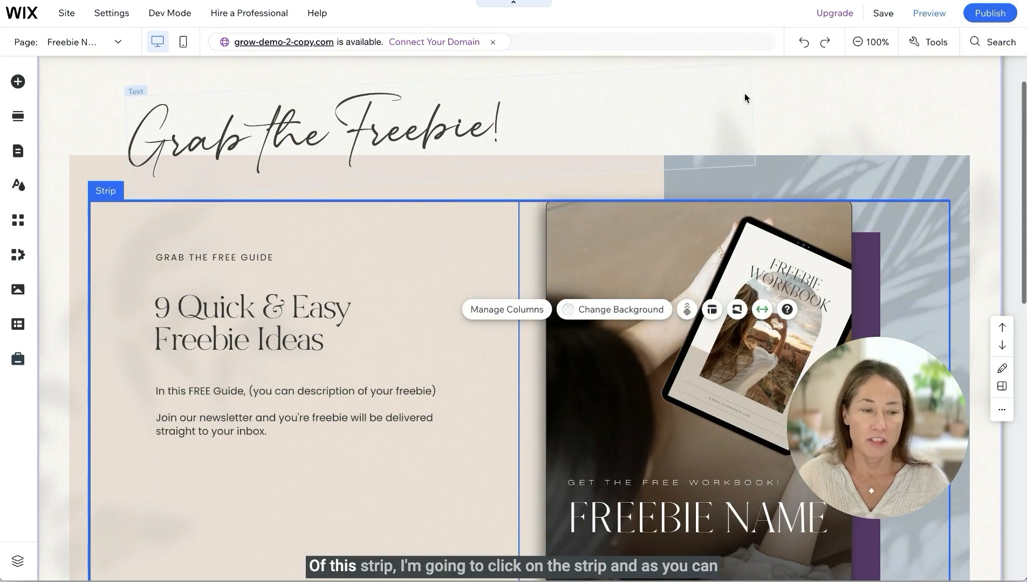
click(910, 102)
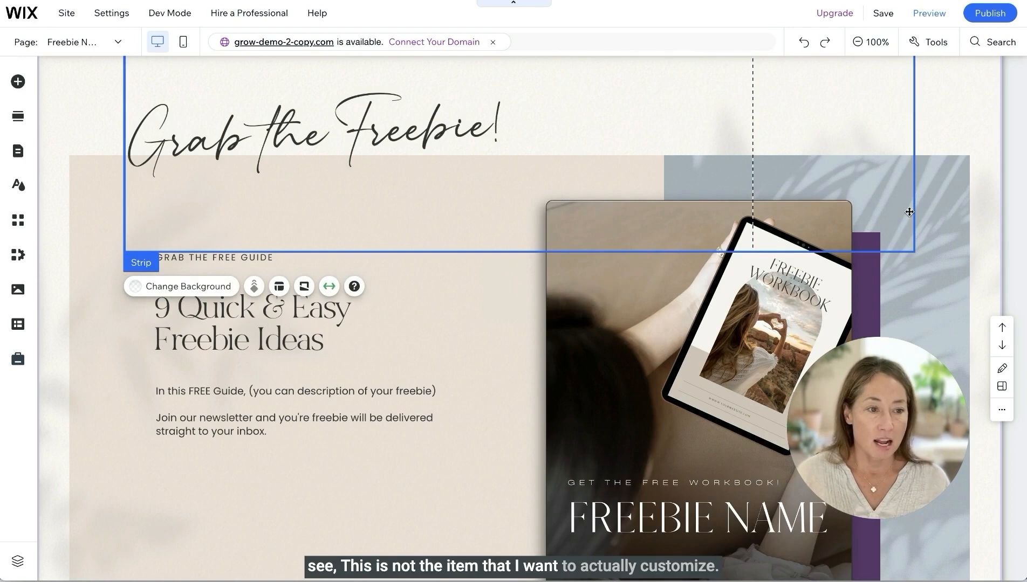
click(942, 117)
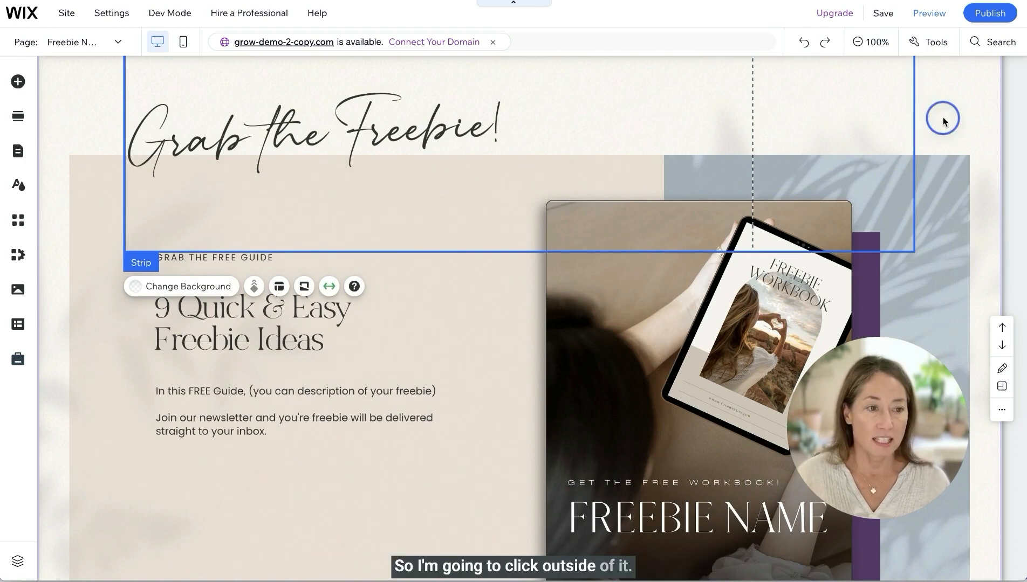
scroll(942, 117, up, 1)
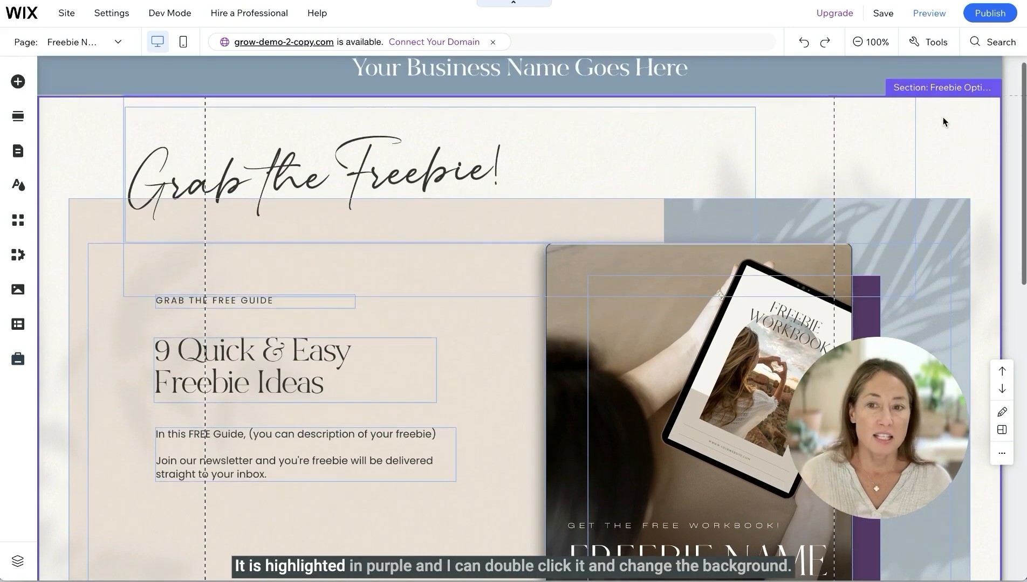
click(933, 141)
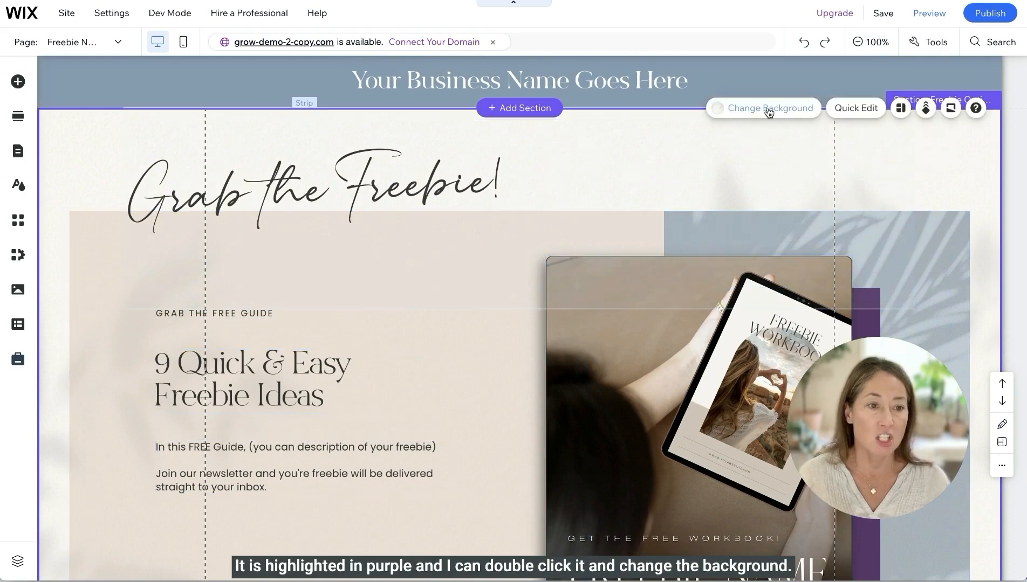
click(768, 108)
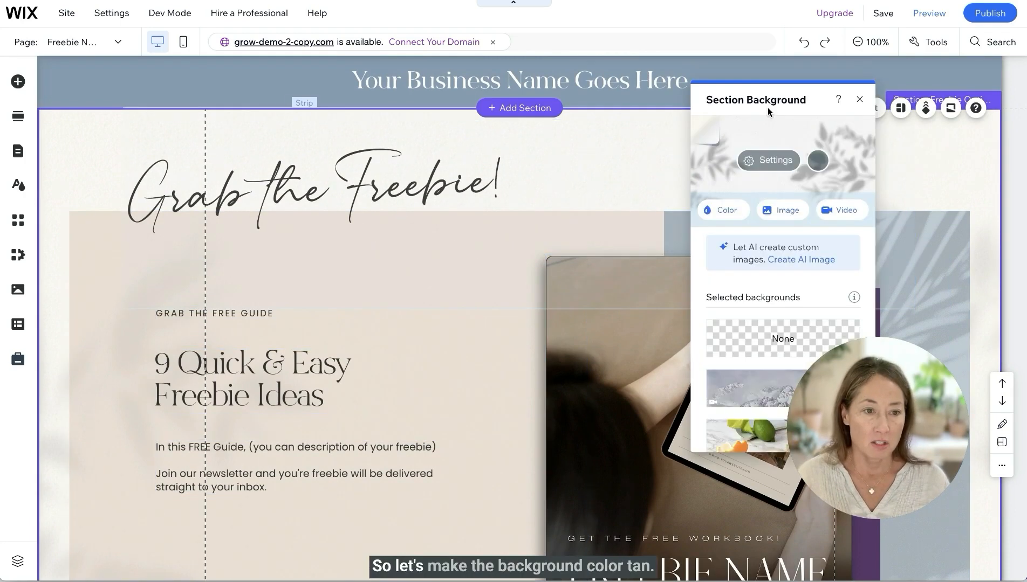
click(768, 161)
drag(795, 100, 661, 87)
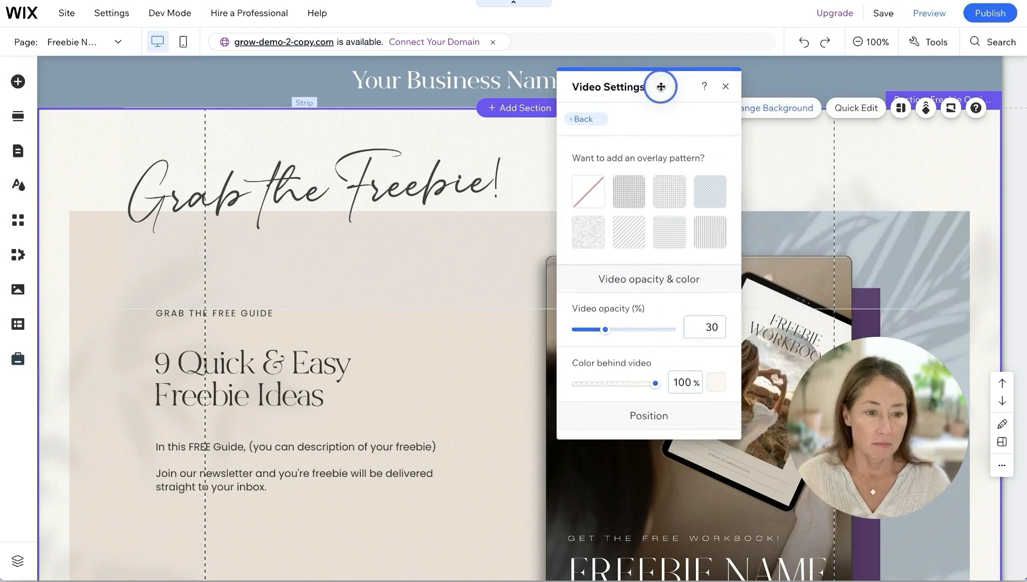
click(716, 387)
click(755, 407)
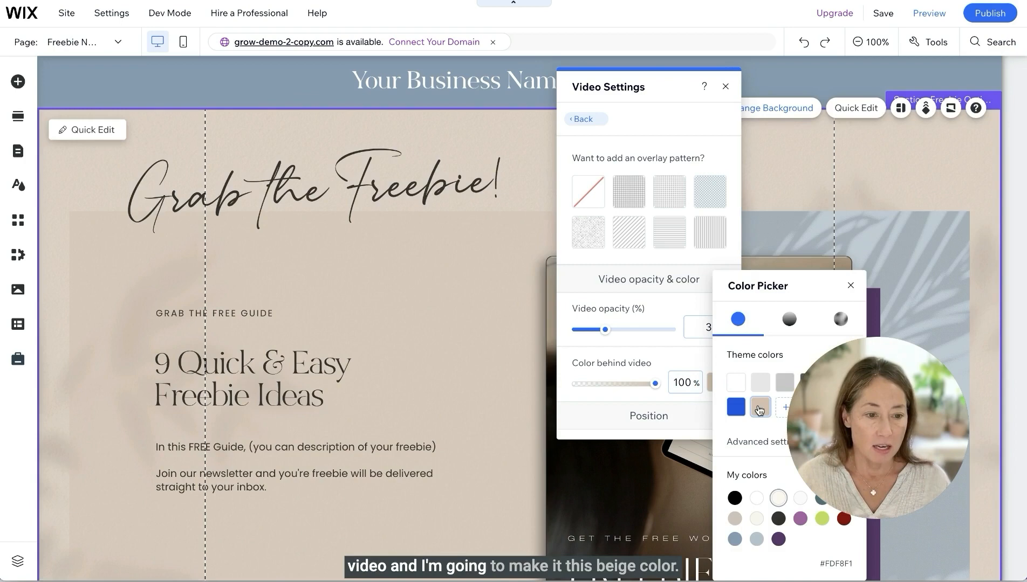
click(760, 410)
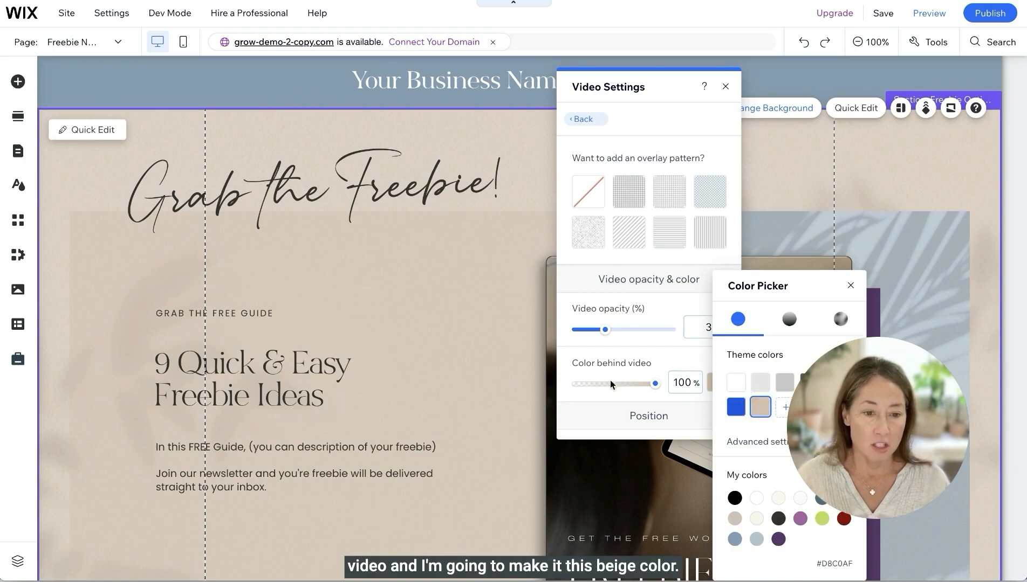
Set the section's video opacity to 59% and the opacity of the color behind it to 69%, and preview the page
drag(604, 330, 633, 333)
drag(655, 384, 633, 387)
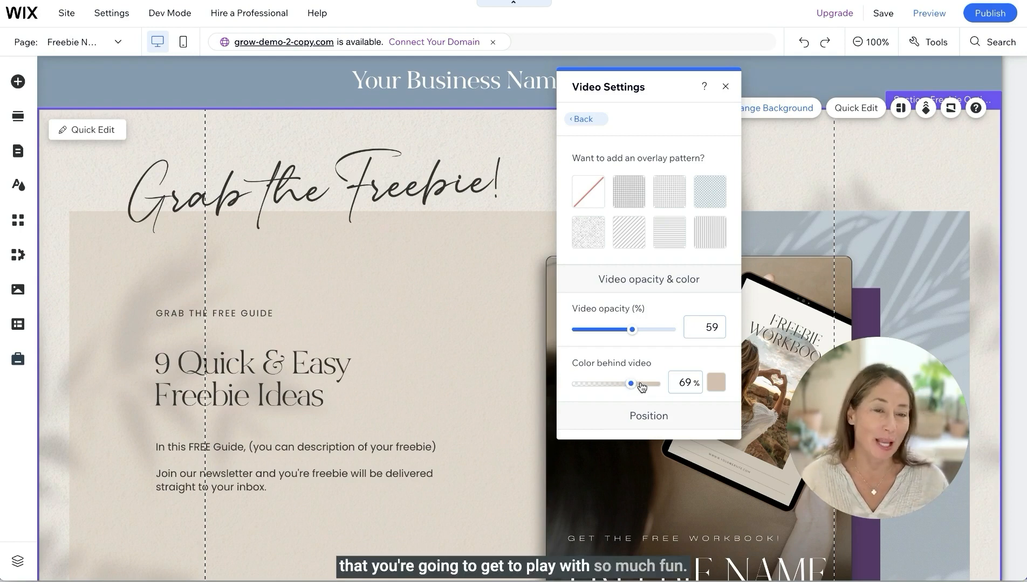
click(725, 87)
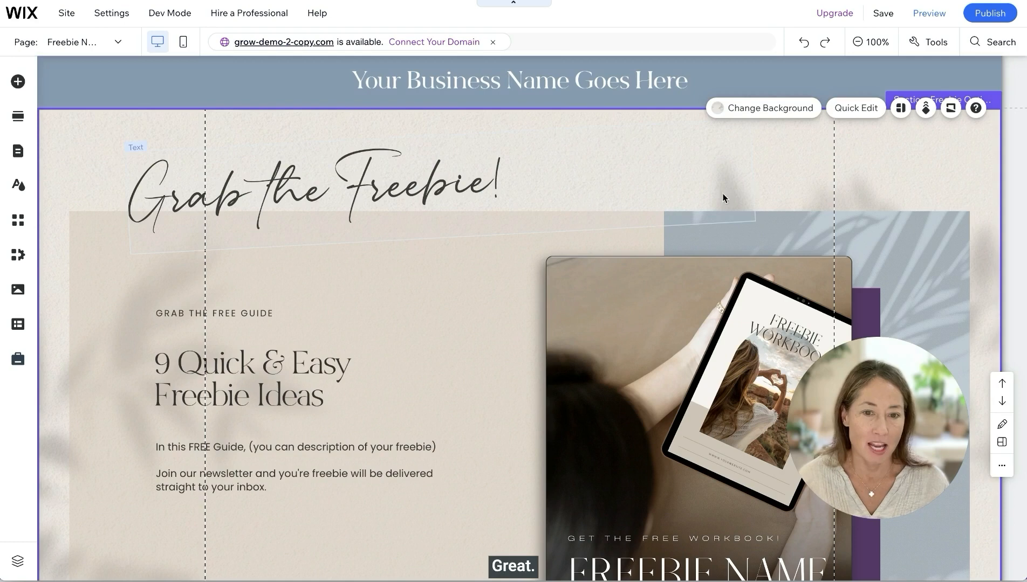
click(924, 16)
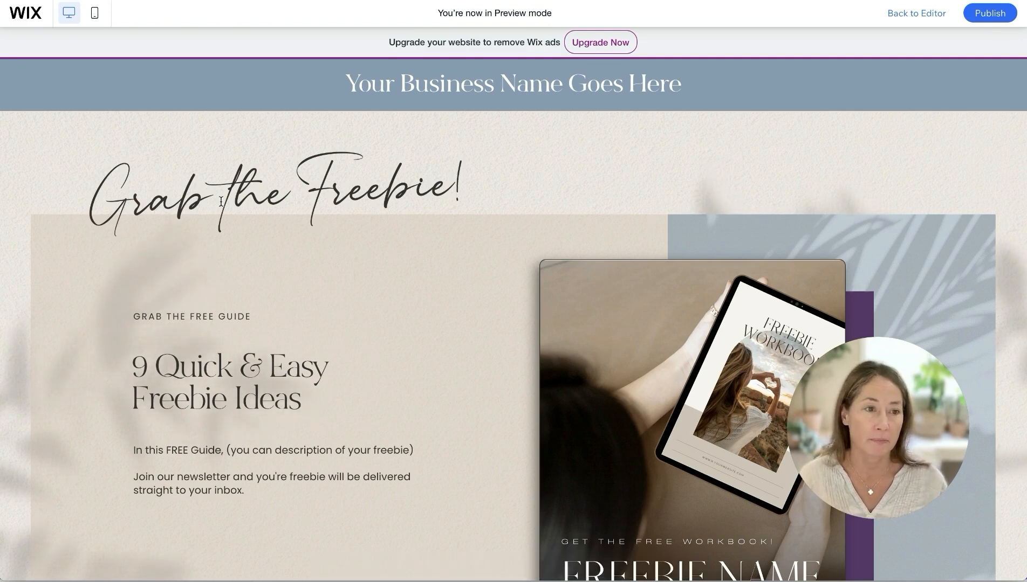
click(910, 15)
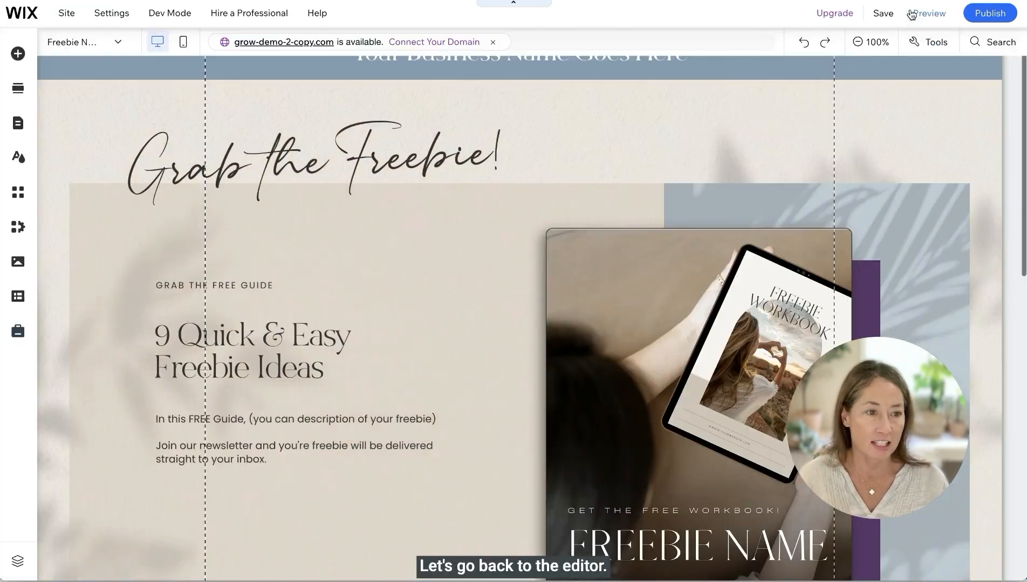
Change the color behind the background image of the strip's blue-gray Column 2 to the saved violet
scroll(776, 178, down, 2)
scroll(775, 179, down, 2)
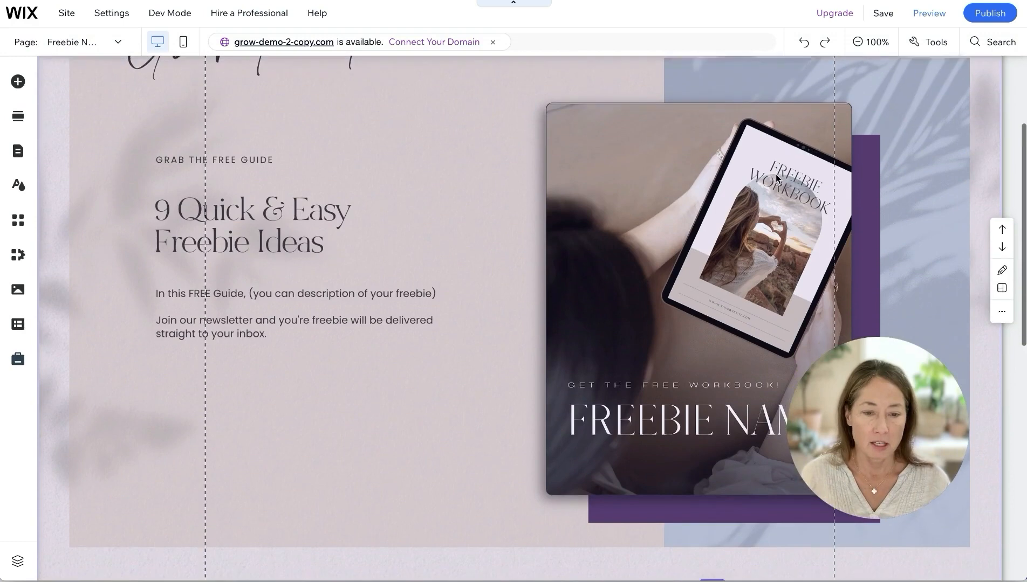
click(867, 155)
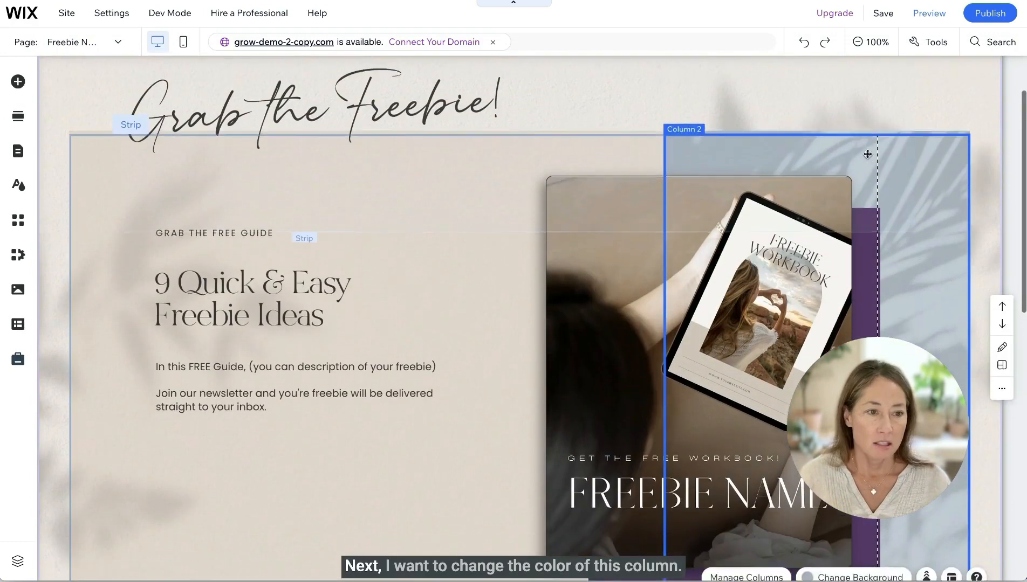
scroll(852, 178, up, 1)
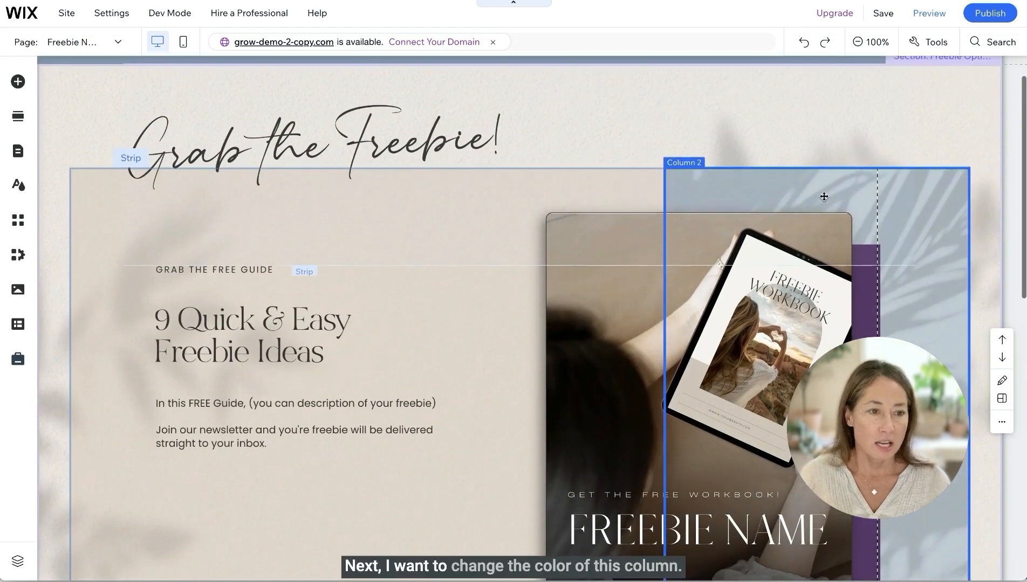
click(826, 196)
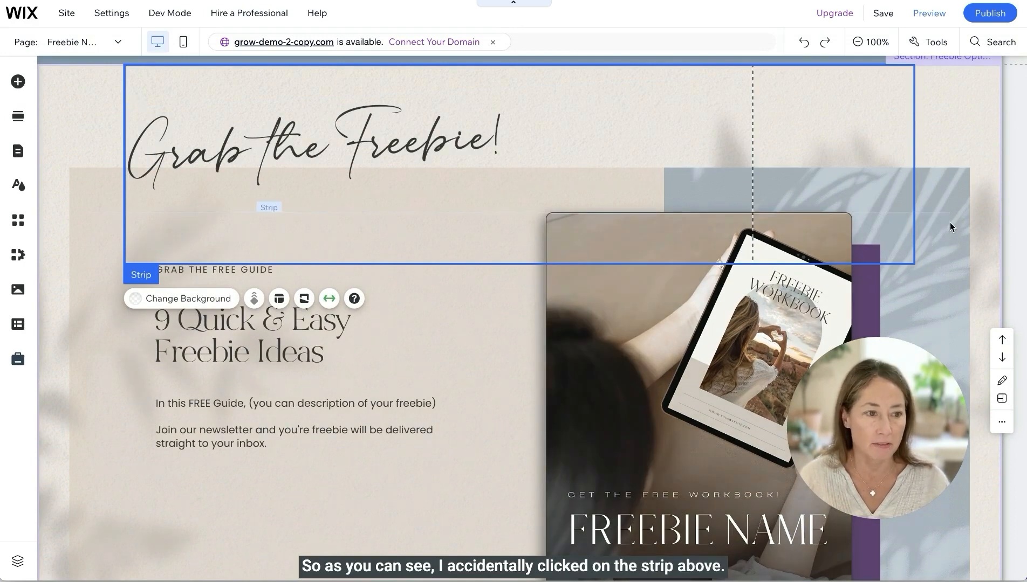
click(958, 220)
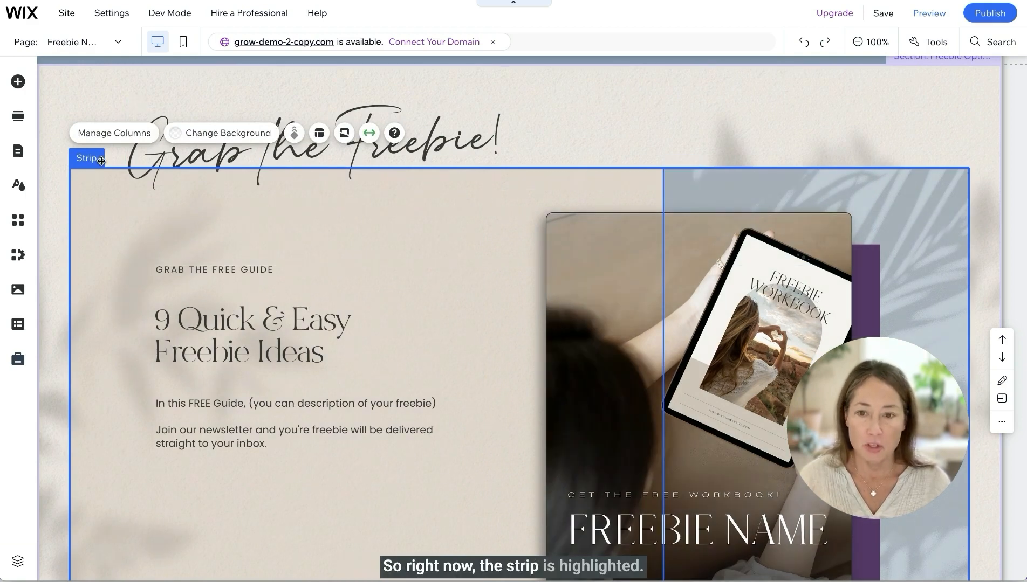
click(937, 272)
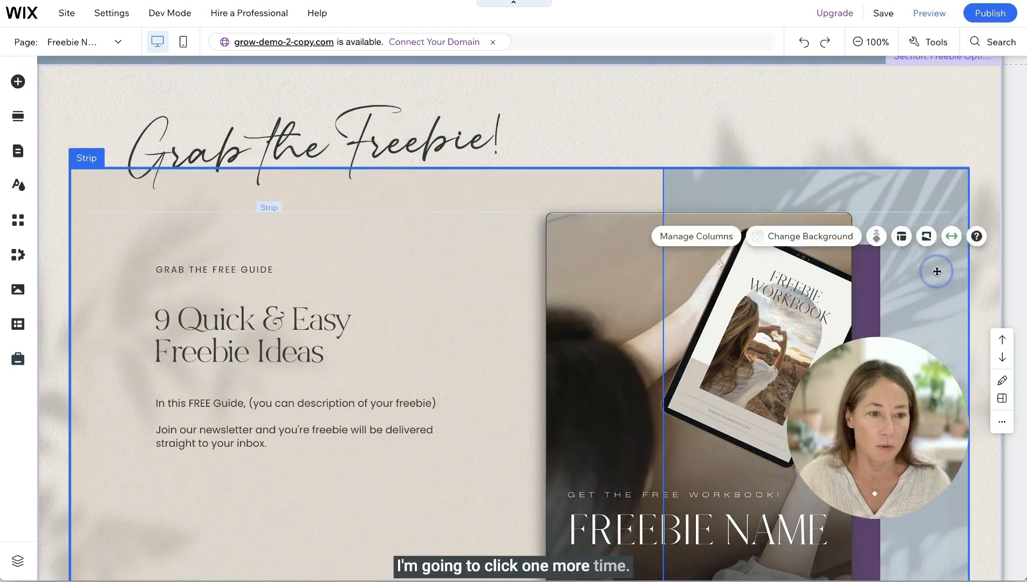
click(959, 254)
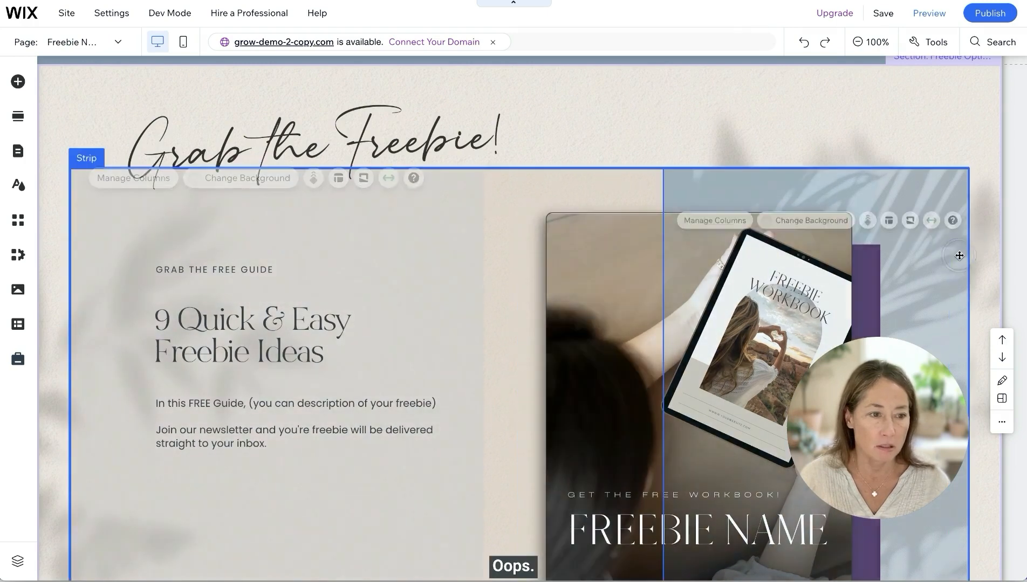
click(959, 255)
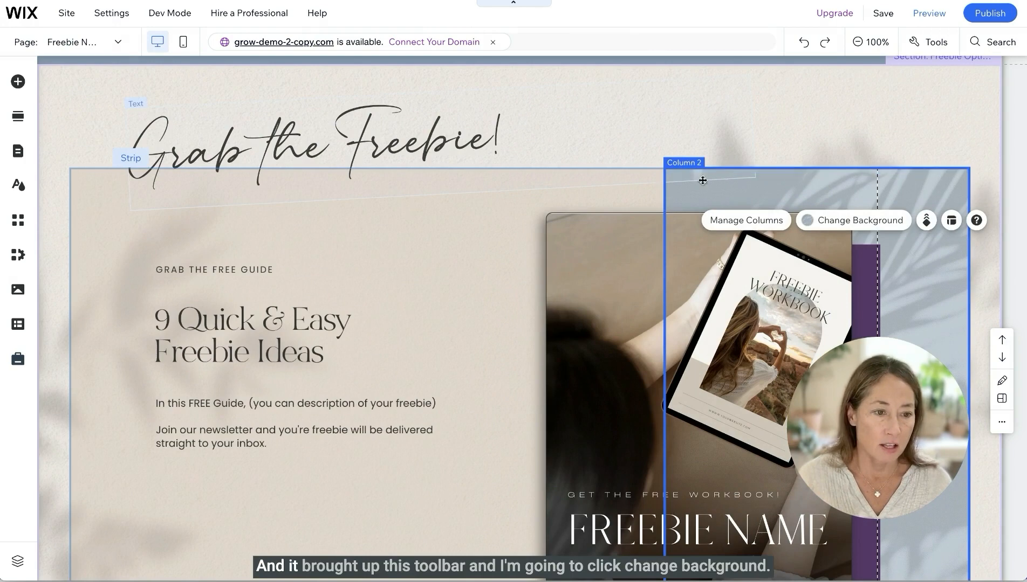
scroll(741, 231, up, 1)
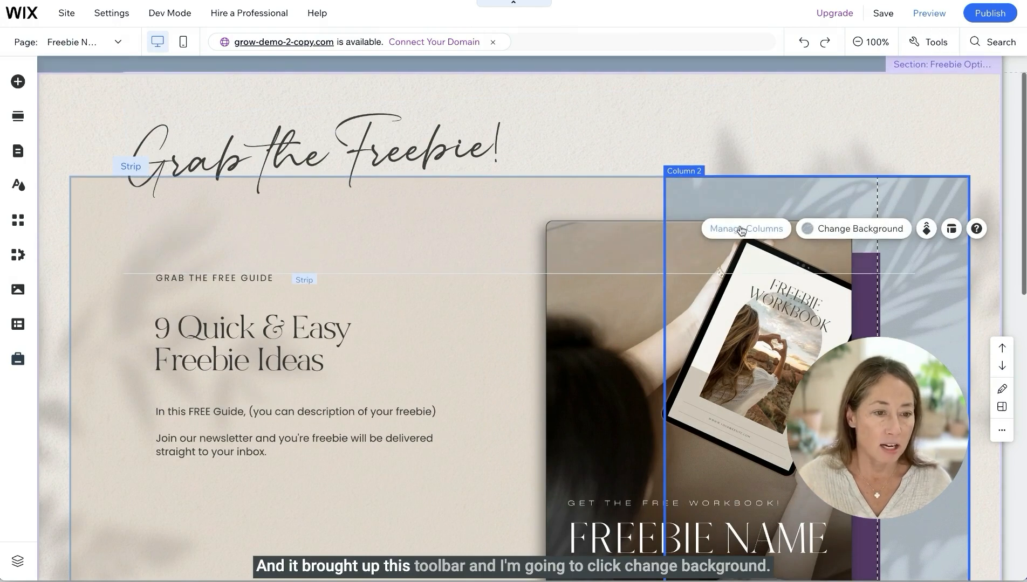
click(867, 231)
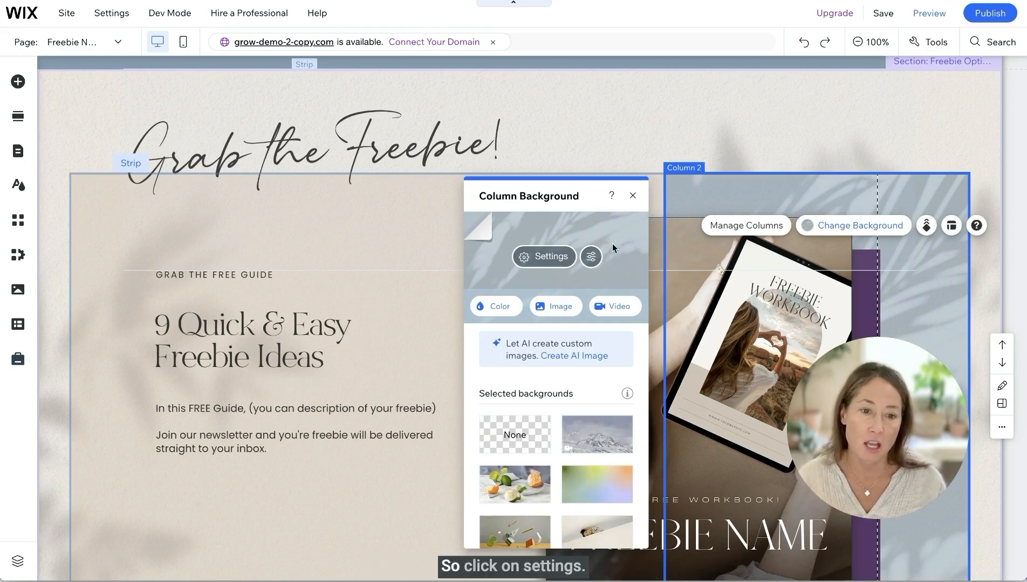
click(544, 258)
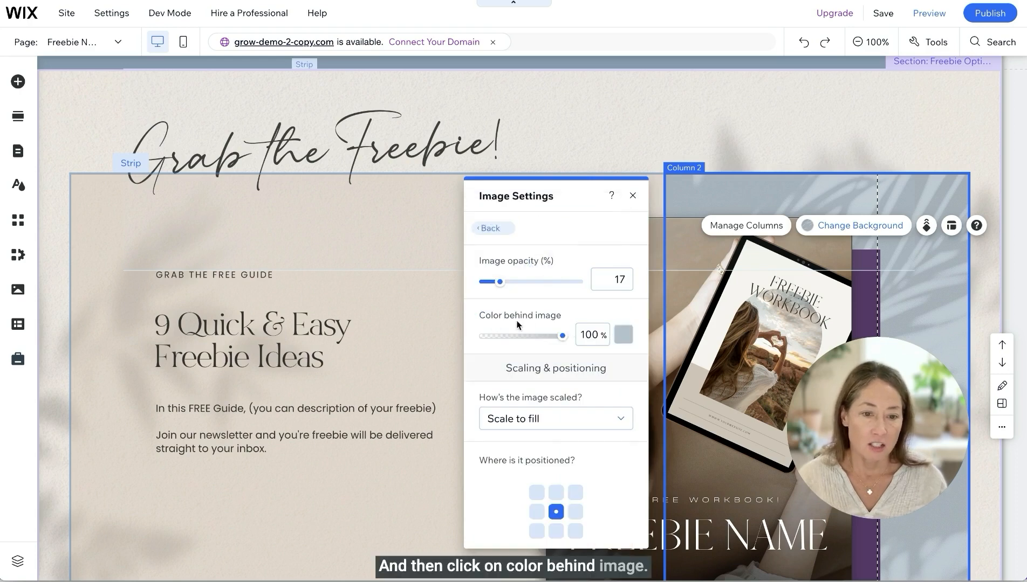
click(623, 335)
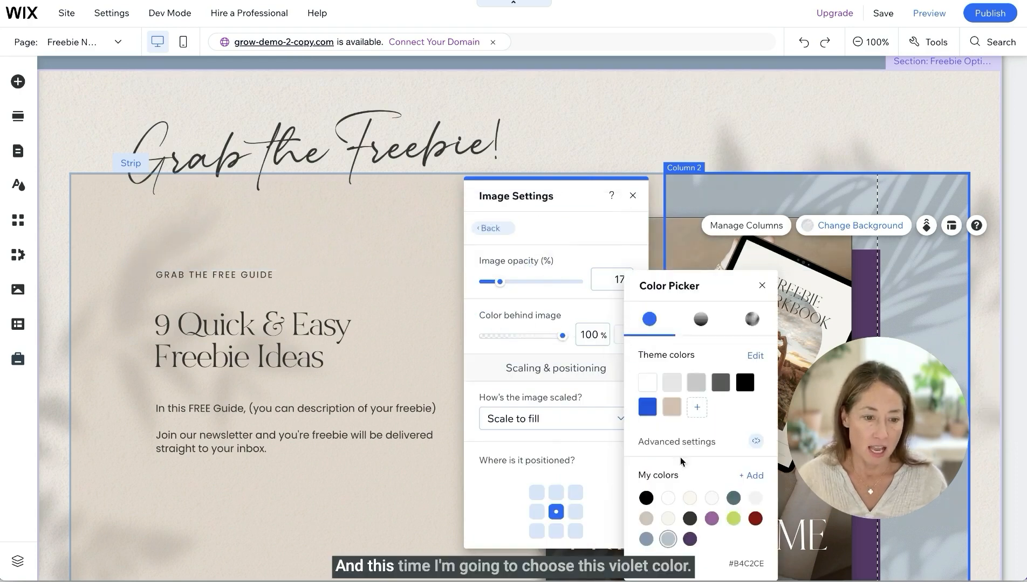
click(711, 519)
click(711, 519)
click(761, 287)
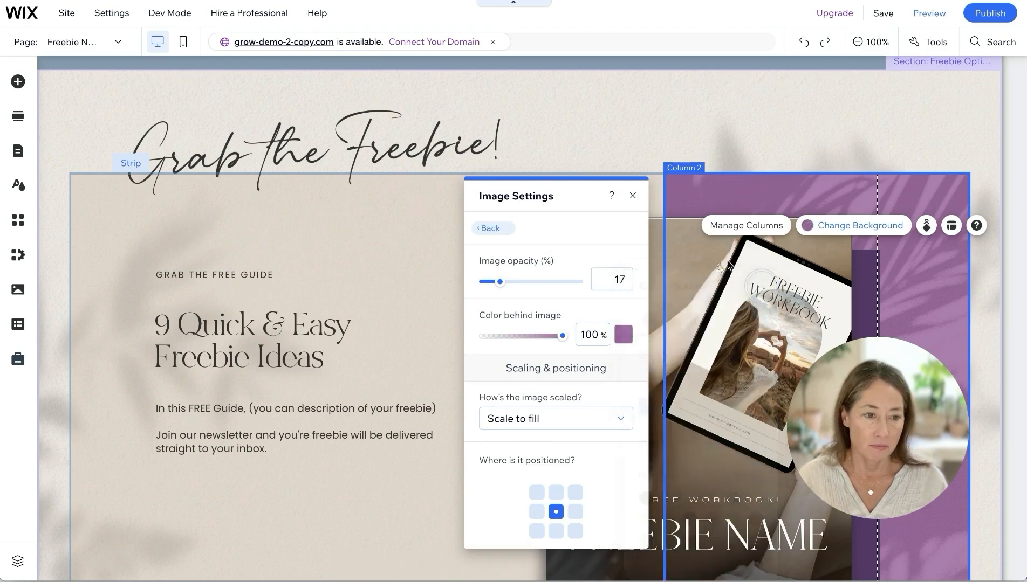
click(632, 196)
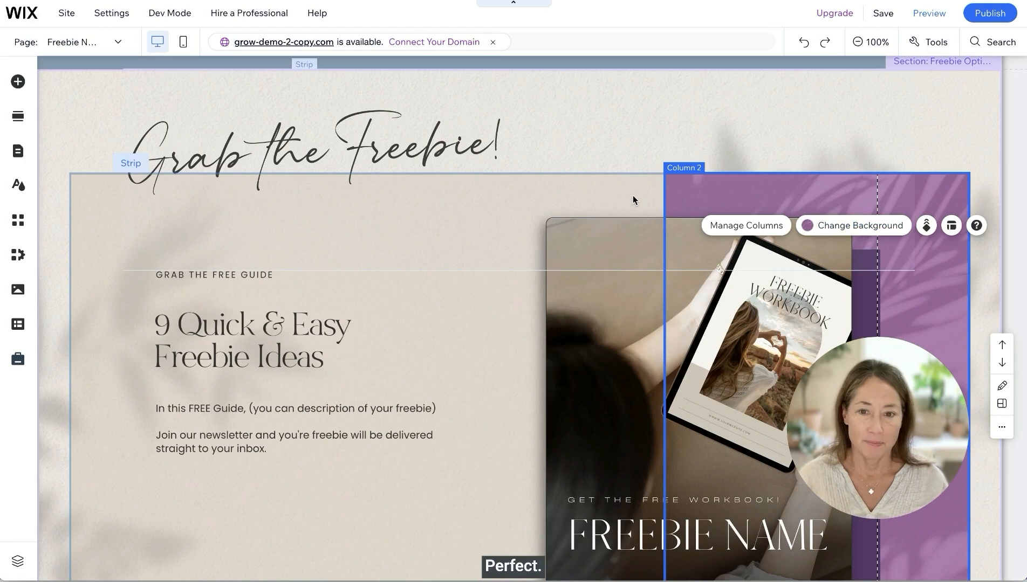
Set the text color of the "Grab the Freebie!" heading to the saved dark plum #583667
click(458, 156)
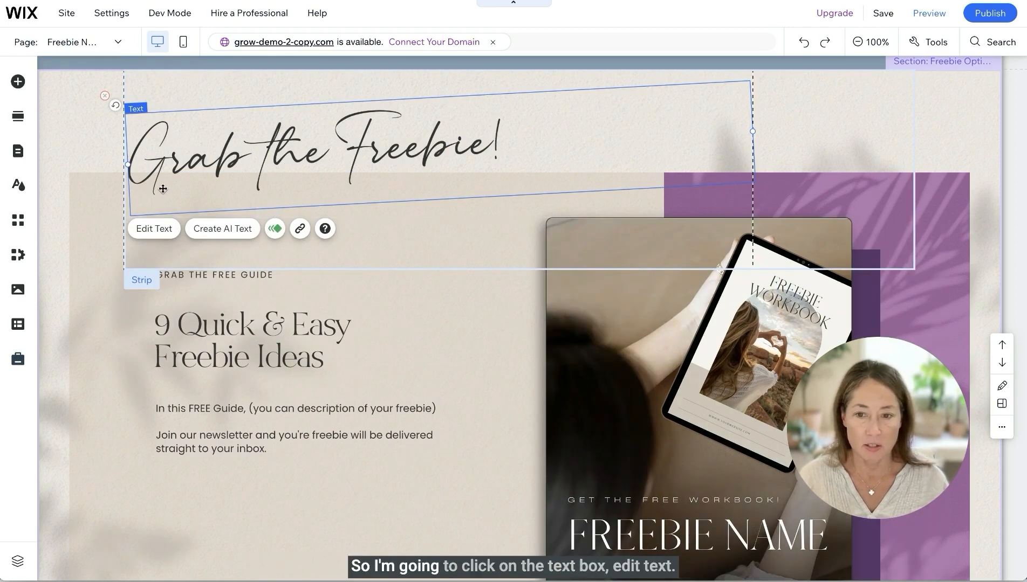
click(155, 231)
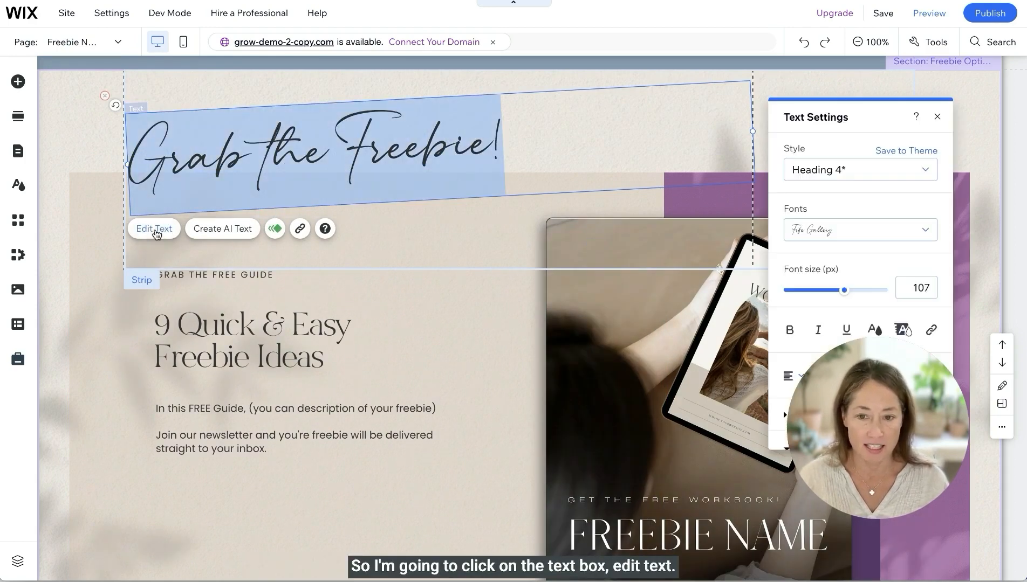
drag(886, 110, 651, 97)
click(639, 318)
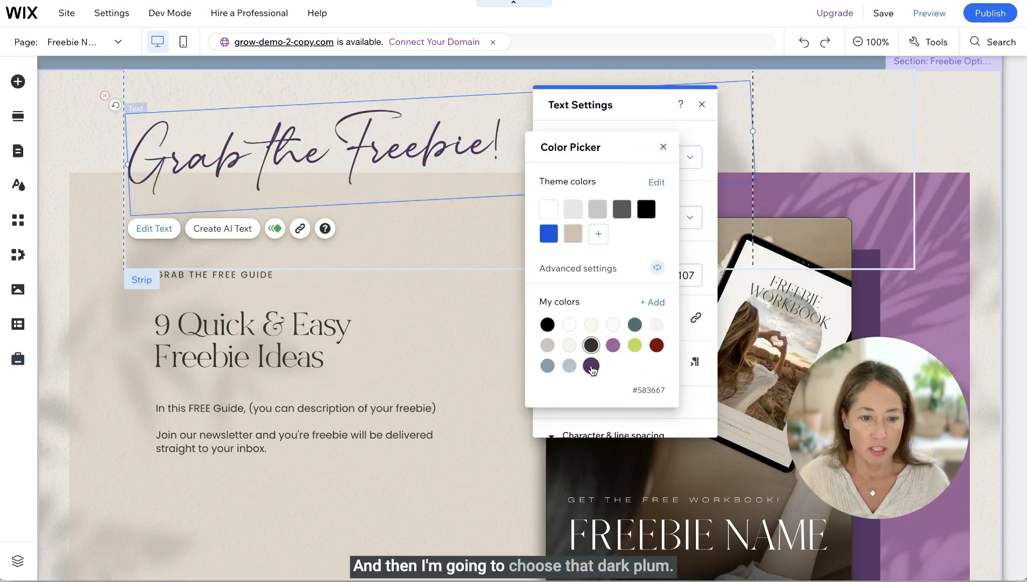
click(591, 367)
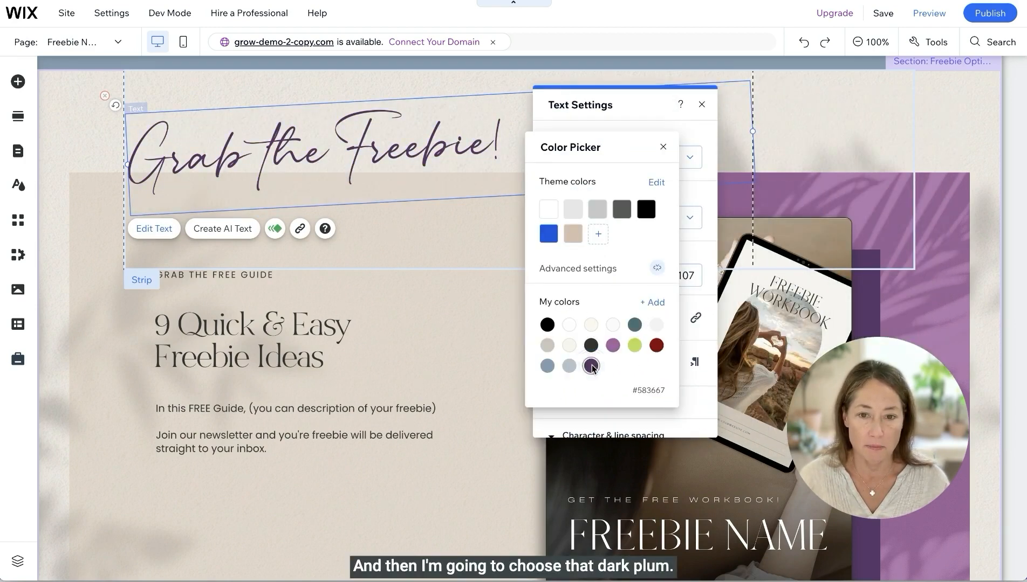
Close the heading's text settings and replace the header strip's "Your Business Name Goes Here" text with "BRANDIFY"
click(427, 357)
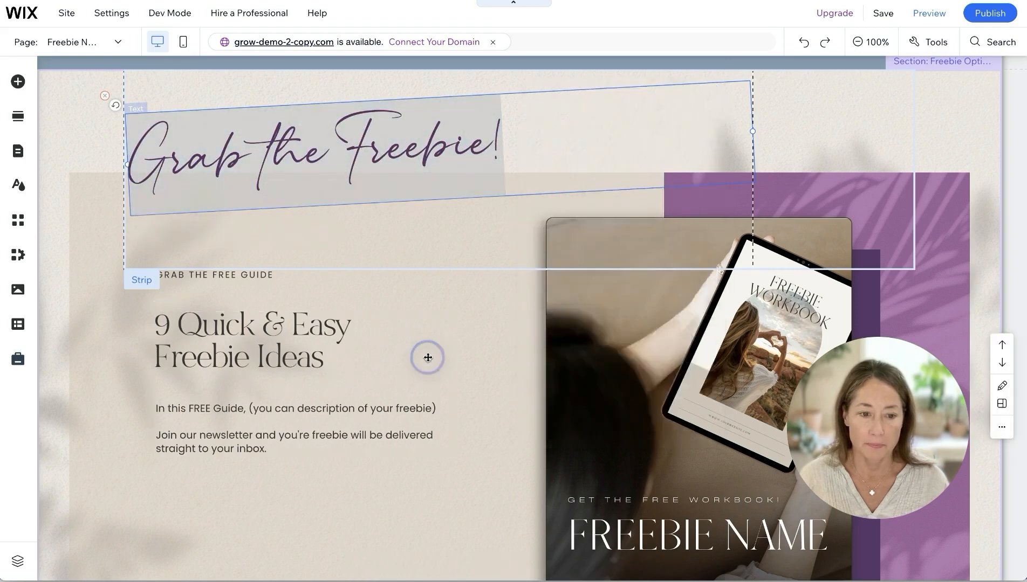
click(701, 104)
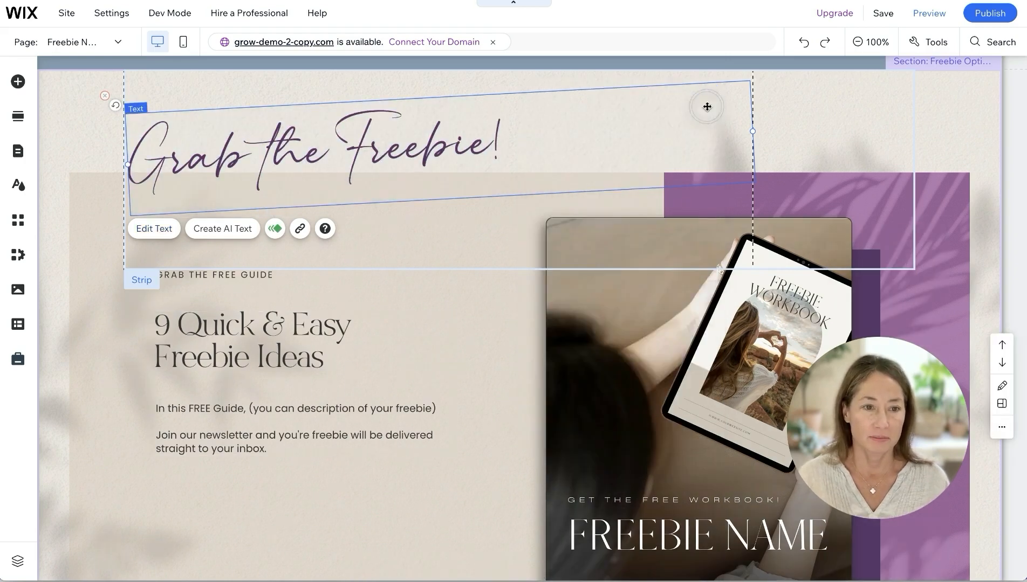
scroll(711, 110, up, 1)
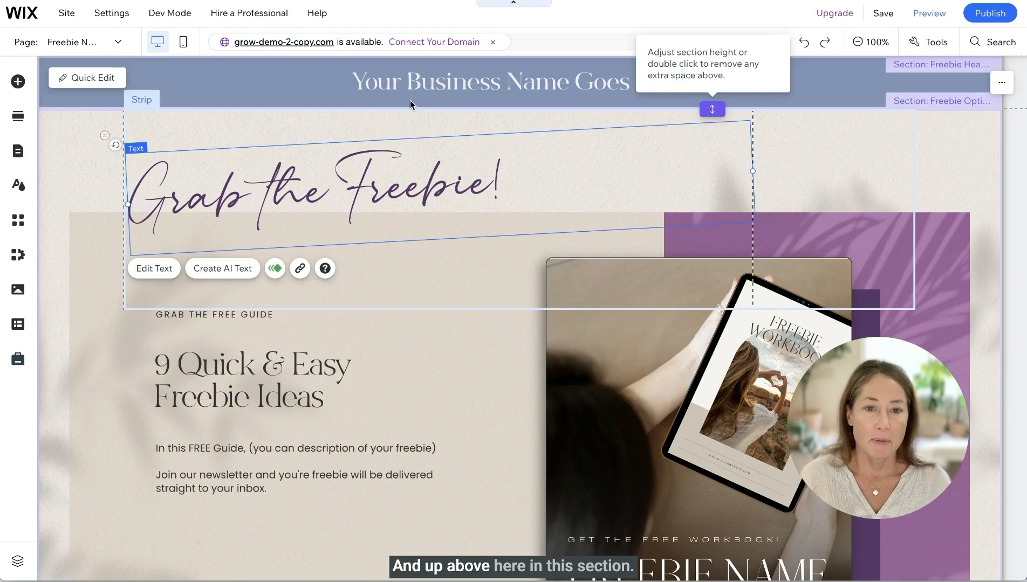
click(489, 98)
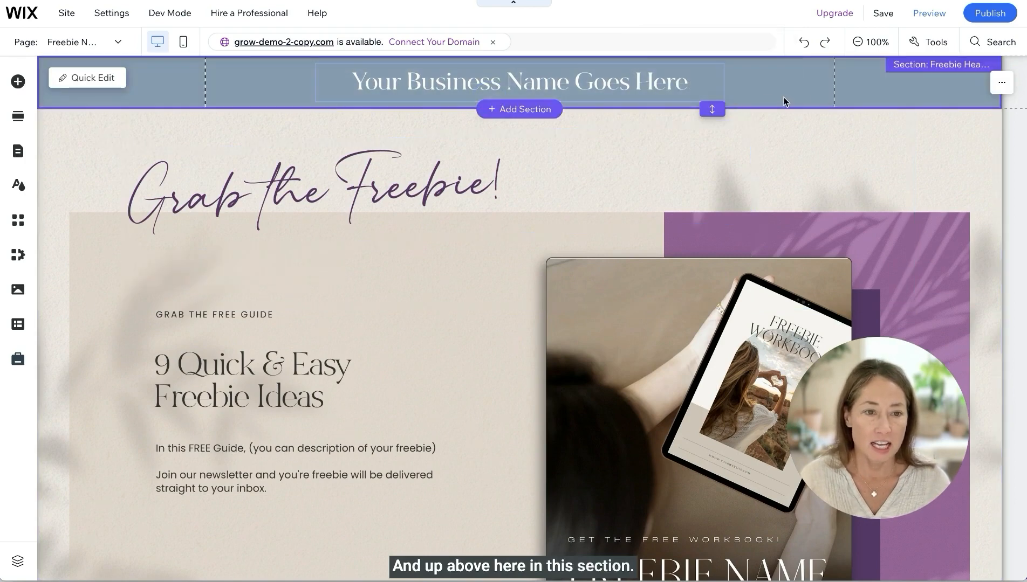
click(633, 86)
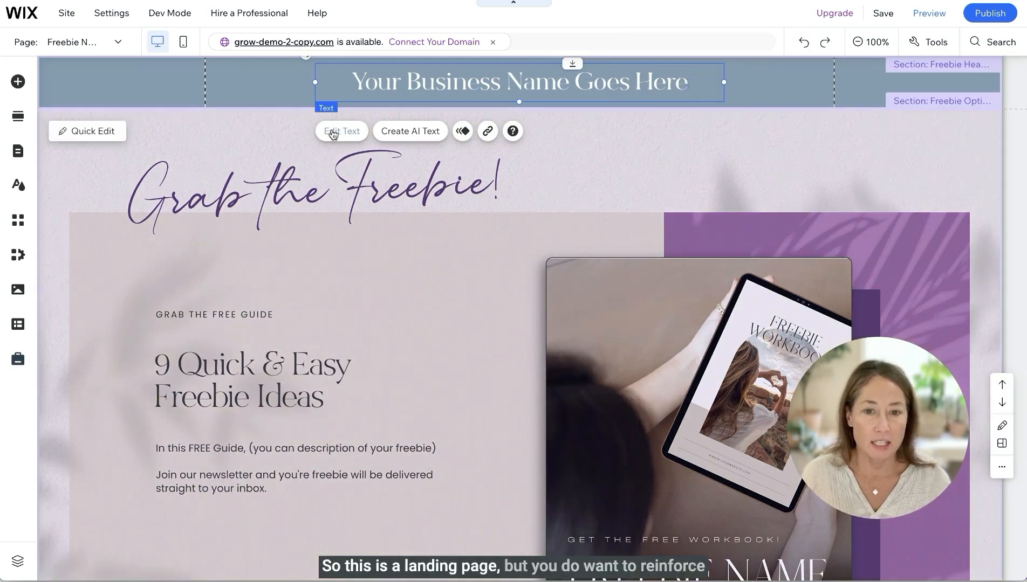
click(333, 132)
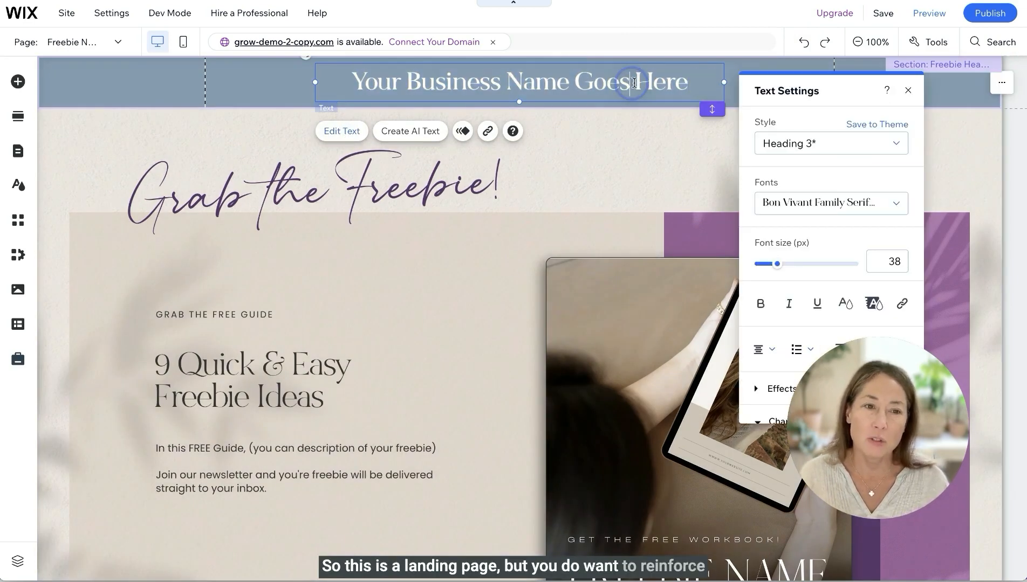
drag(690, 82, 572, 81)
drag(364, 75, 349, 77)
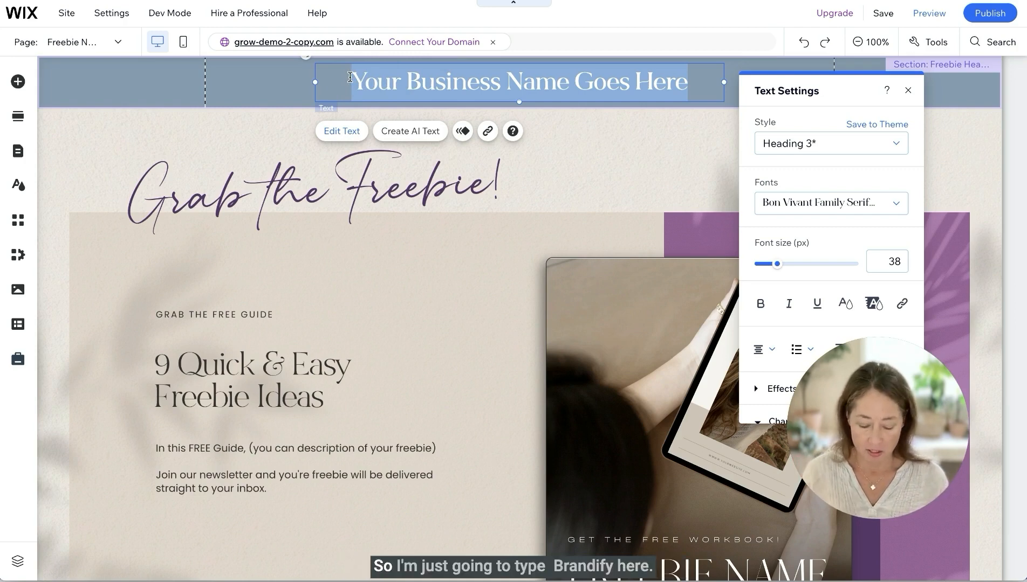
text(BRANDIFY)
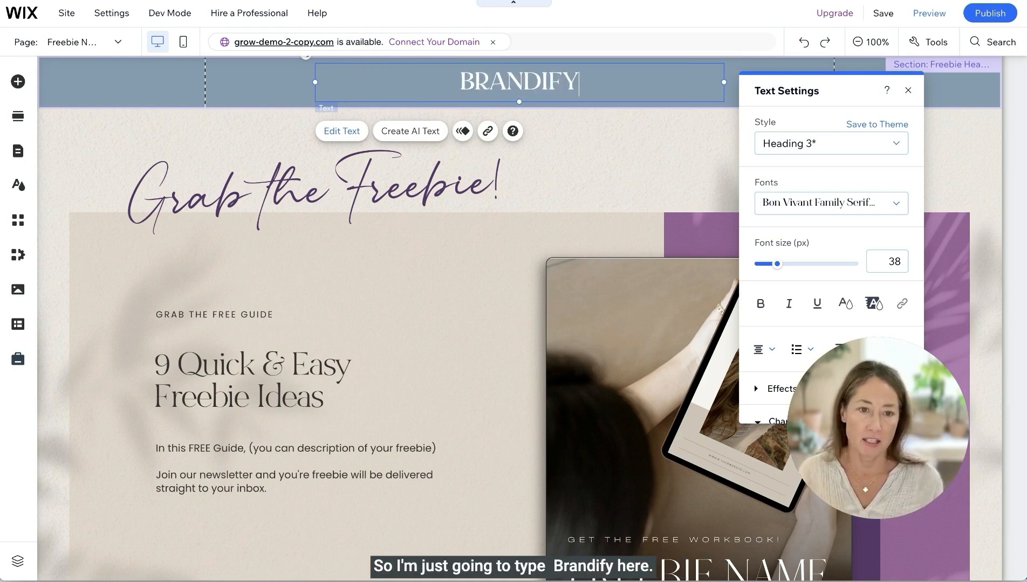
Change the background color of the header section behind "BRANDIFY" to the saved dark plum #583667
click(271, 83)
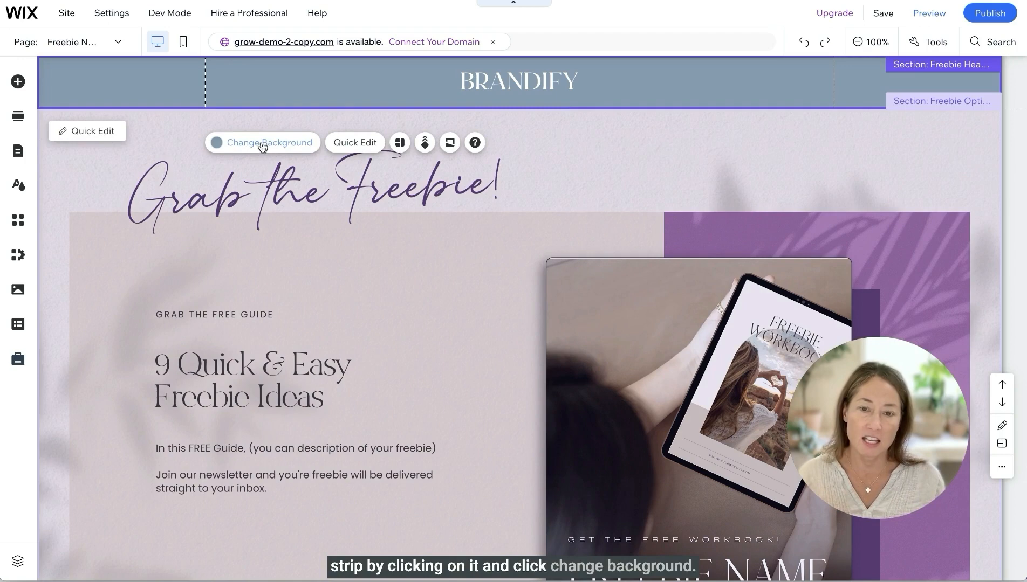
click(262, 144)
click(267, 143)
click(267, 142)
click(267, 142)
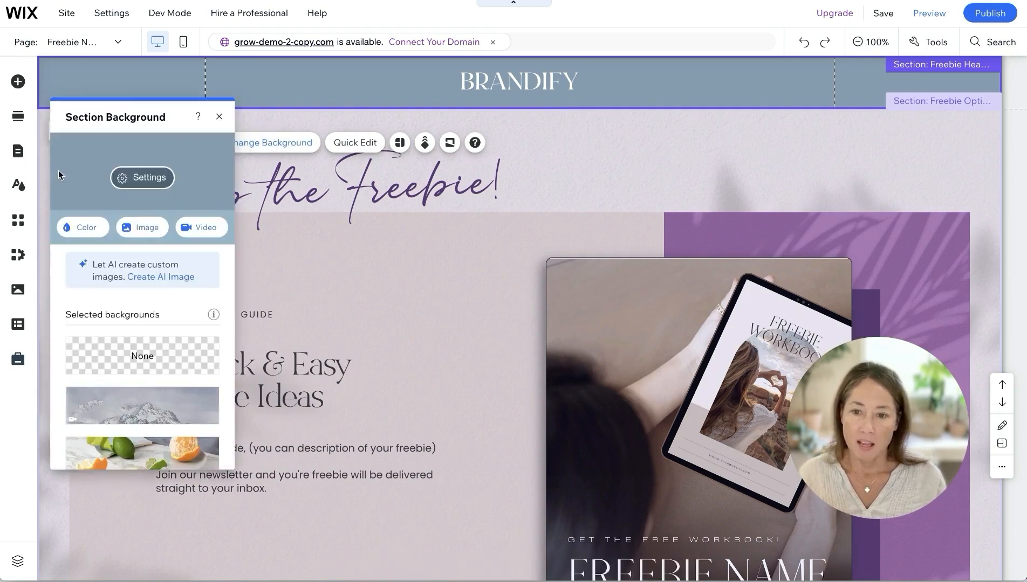
click(123, 183)
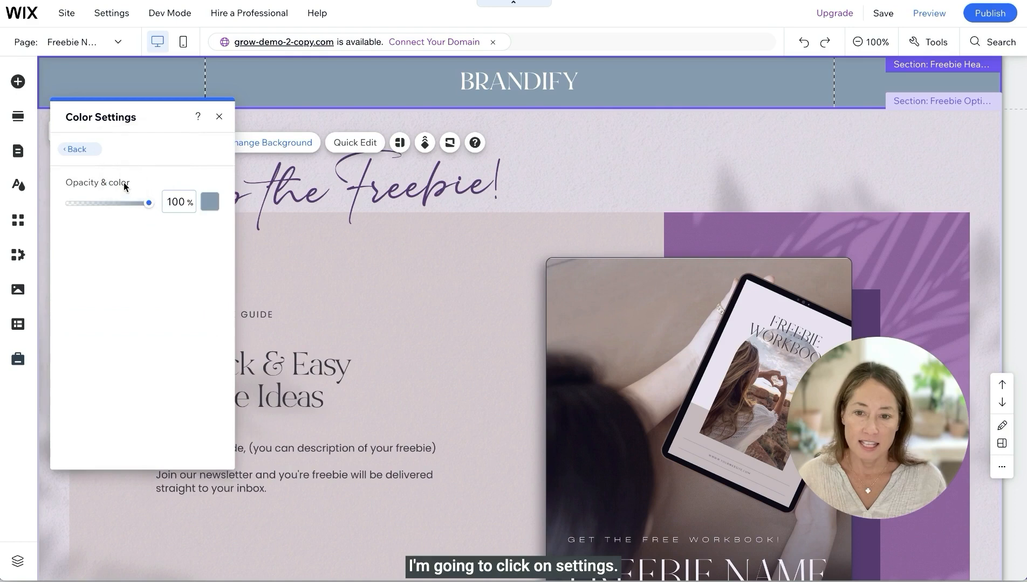
click(209, 203)
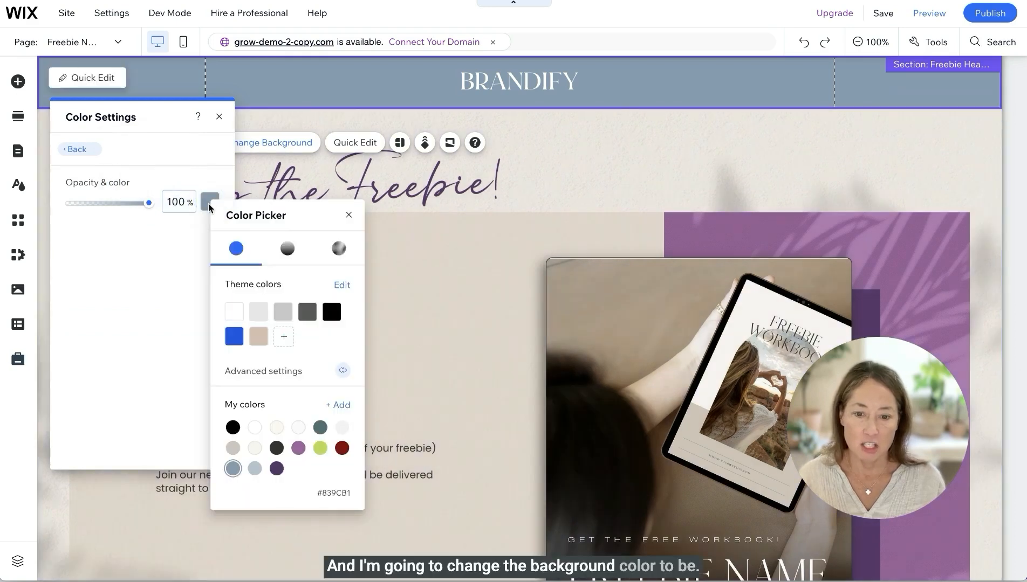
click(276, 471)
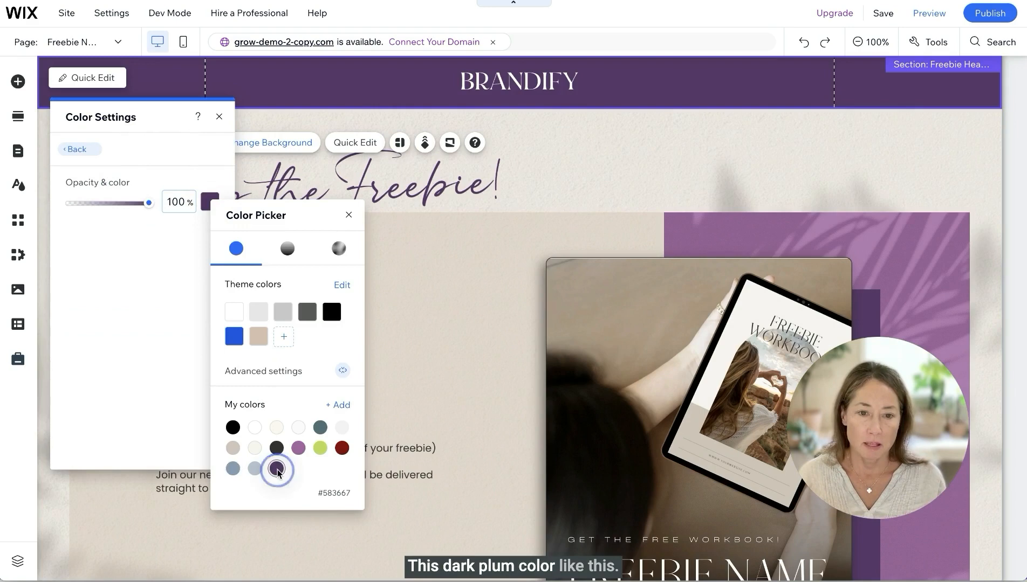
click(349, 215)
click(219, 115)
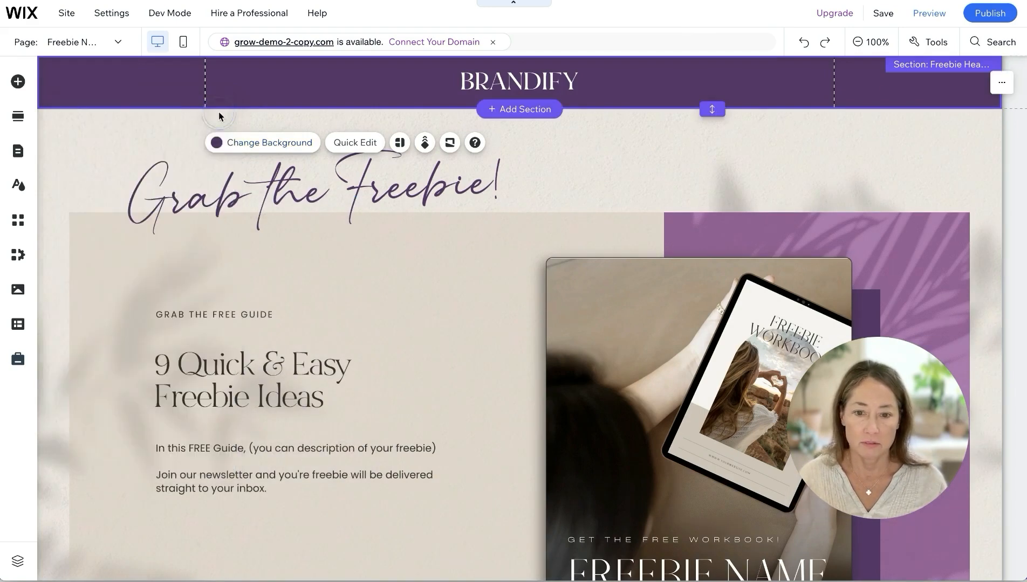
Review the recolored header and freebie section in the zoomed-out page view, and look over the About Me section
click(349, 335)
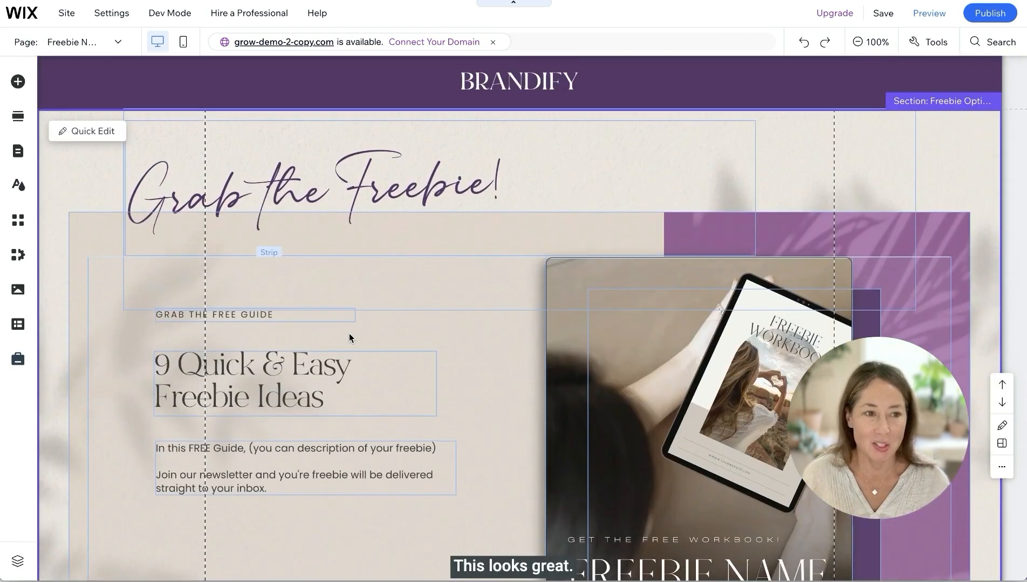
click(876, 43)
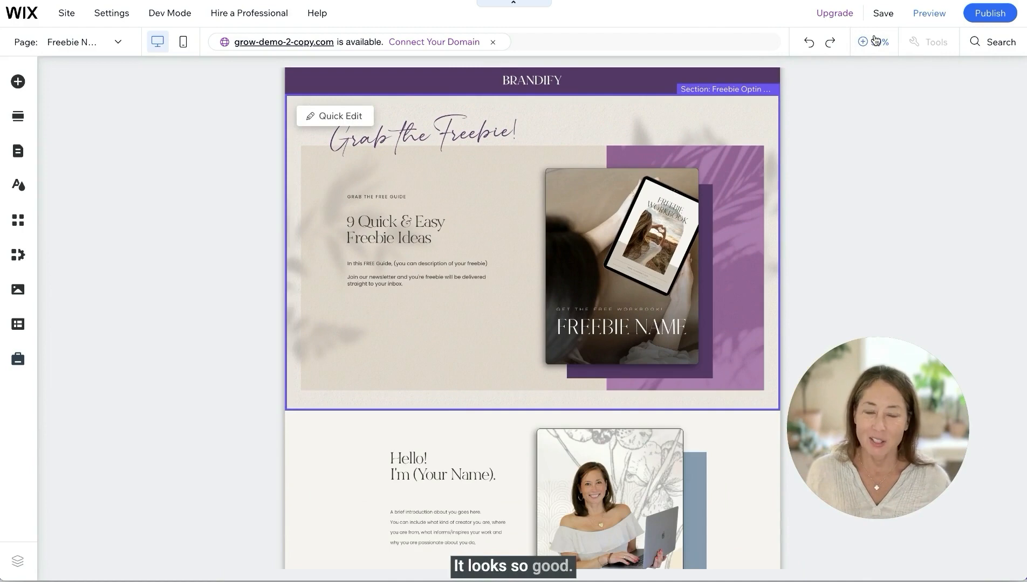
click(872, 42)
scroll(618, 180, down, 1)
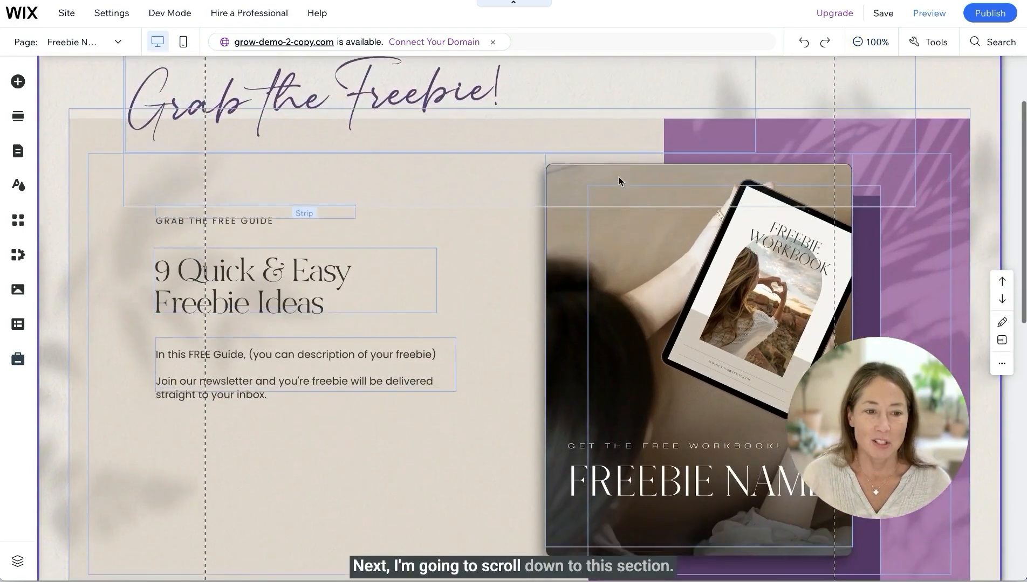
scroll(619, 178, down, 9)
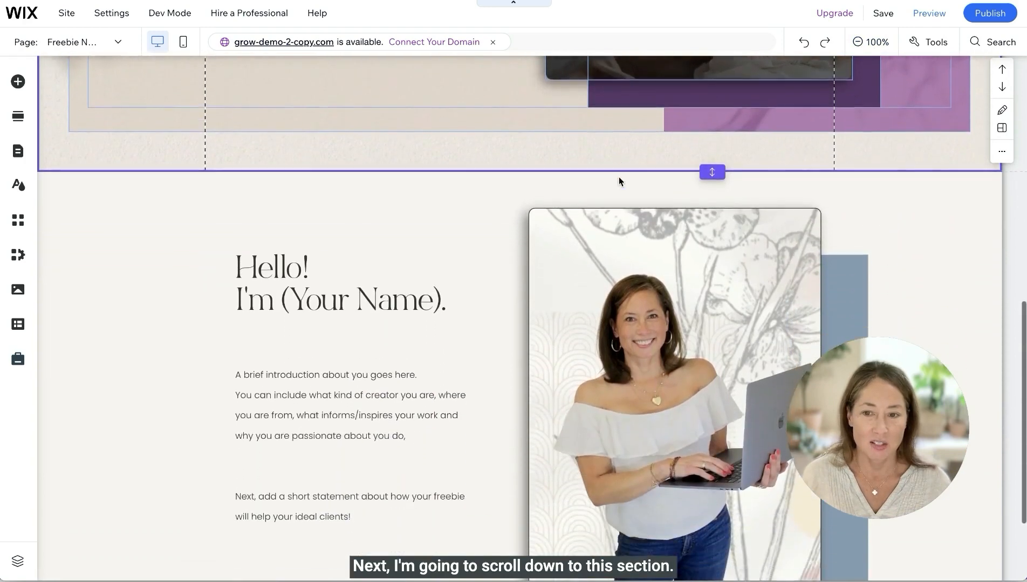
scroll(618, 179, down, 2)
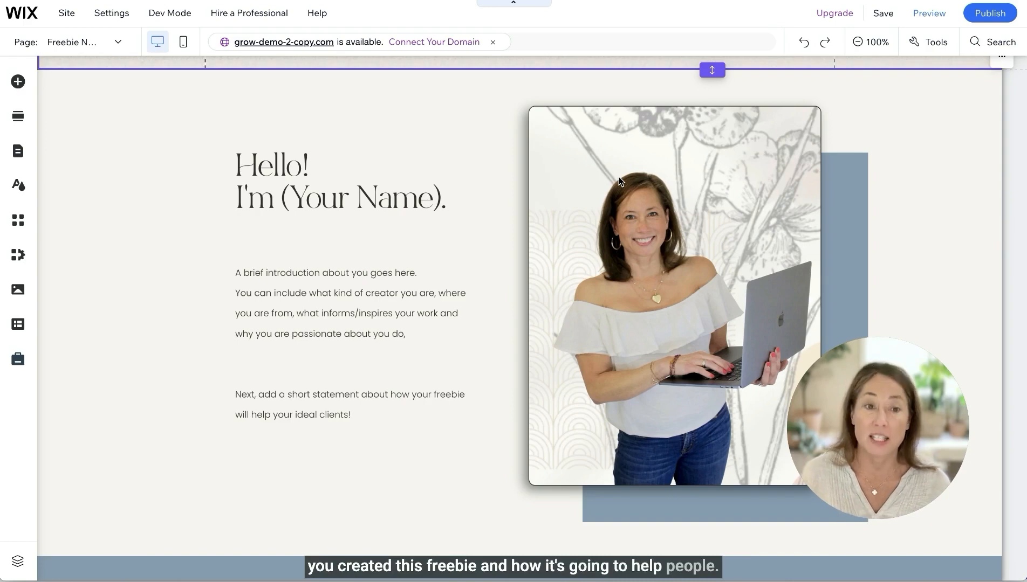
scroll(613, 169, up, 1)
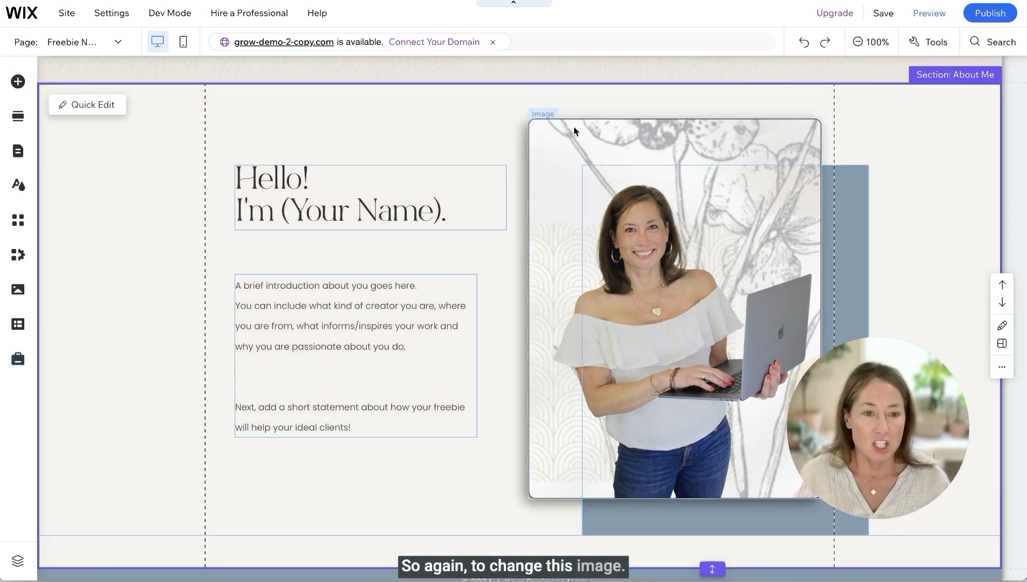
Start replacing the About Me photo and upload the Demo Pic image from the computer to the site files
click(680, 142)
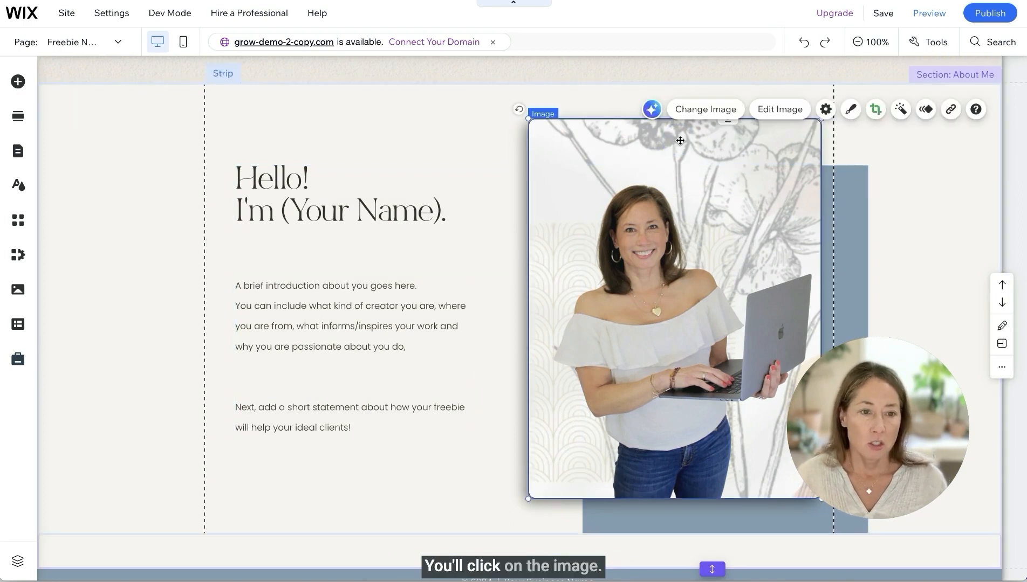
click(704, 109)
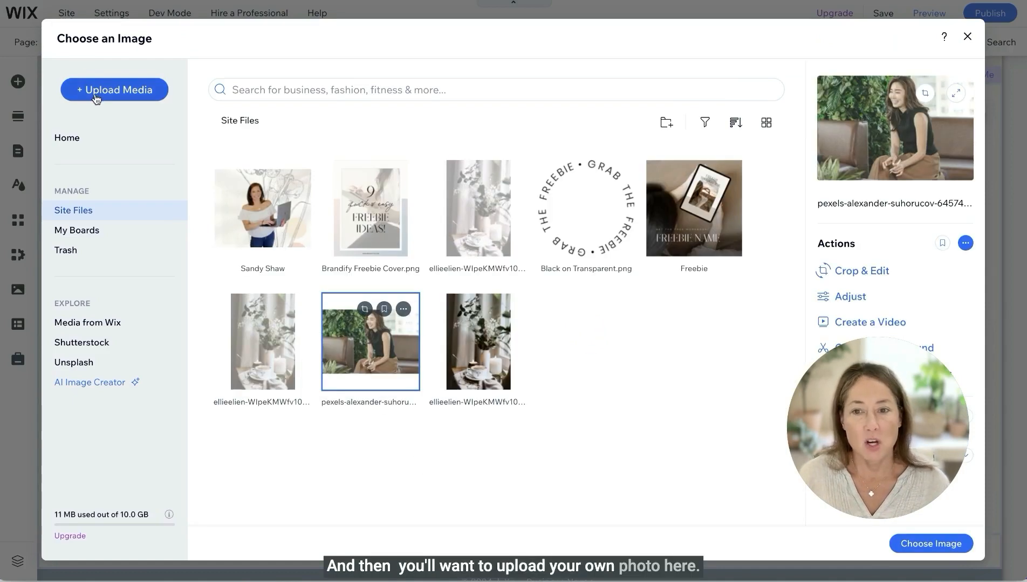
click(123, 94)
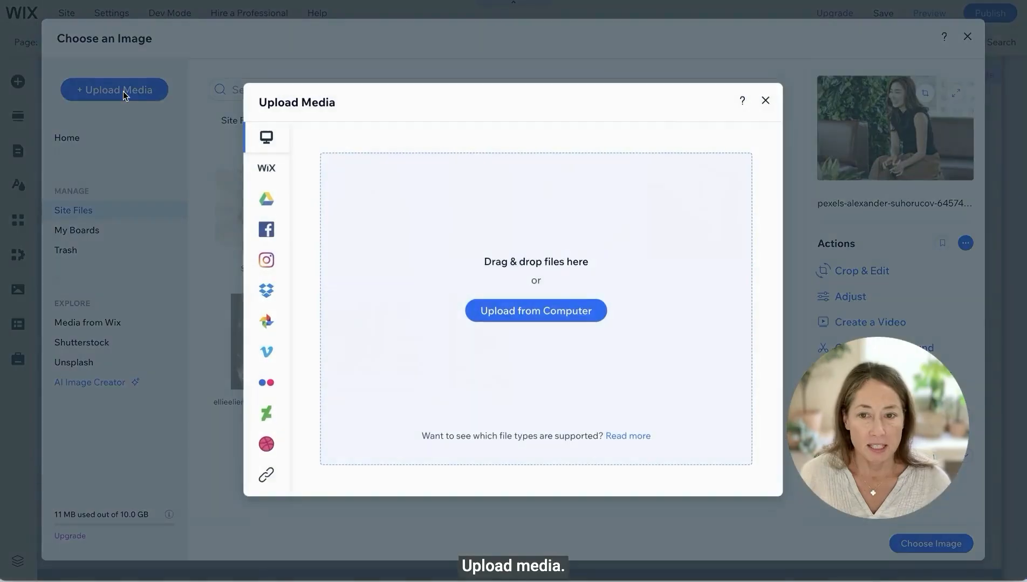
click(575, 312)
double_click(145, 130)
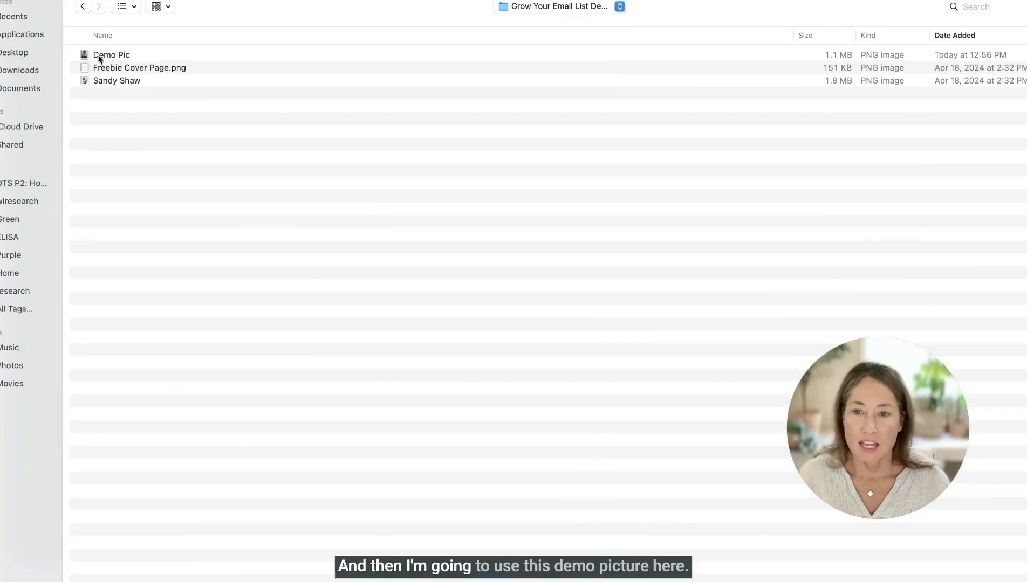
click(120, 56)
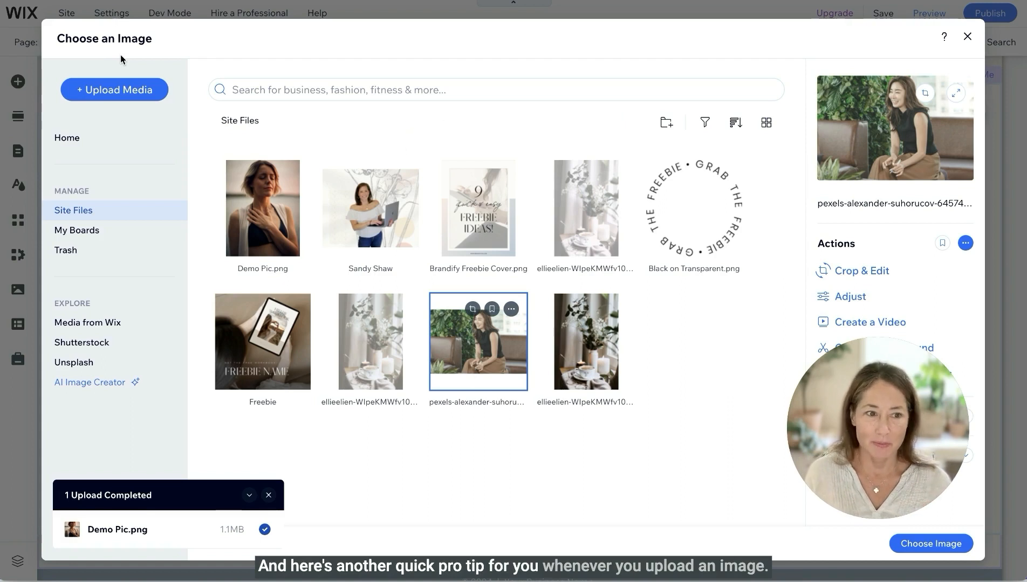
Rename the uploaded Demo Pic.png to "Your Name Founder of YourBusiness Name" and use it as the About Me photo
click(257, 221)
click(895, 203)
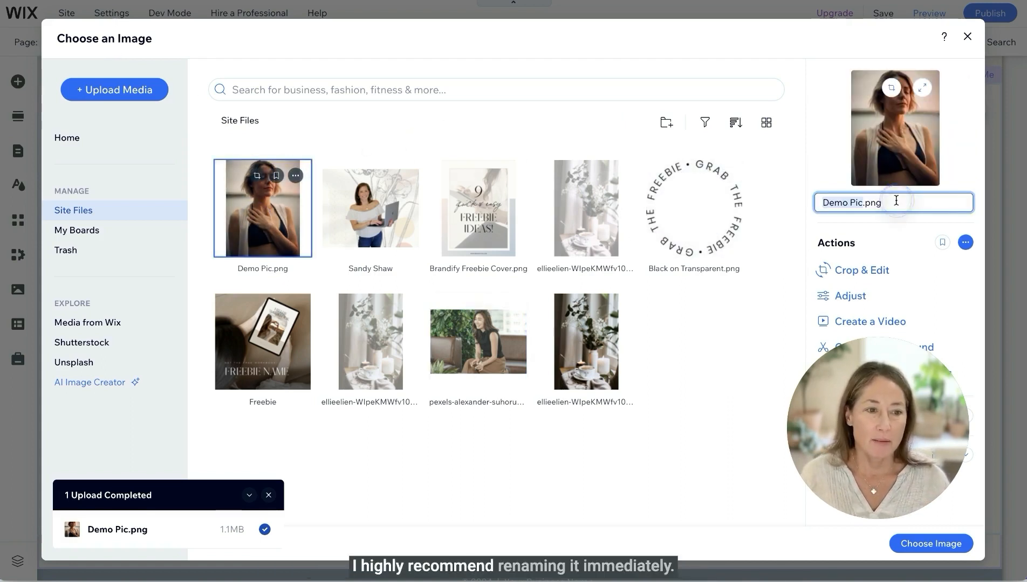
click(864, 202)
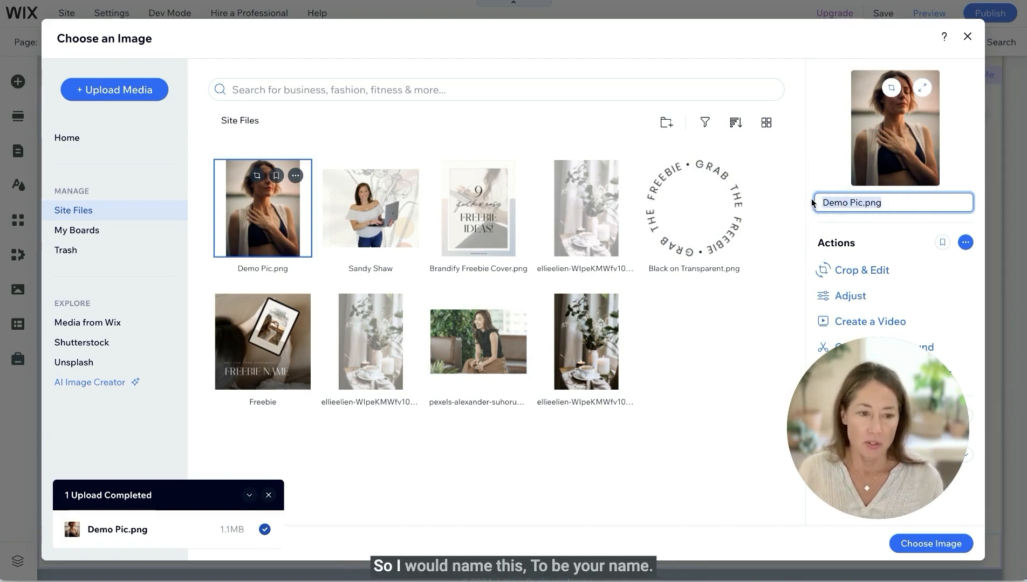
key(BackSpace)
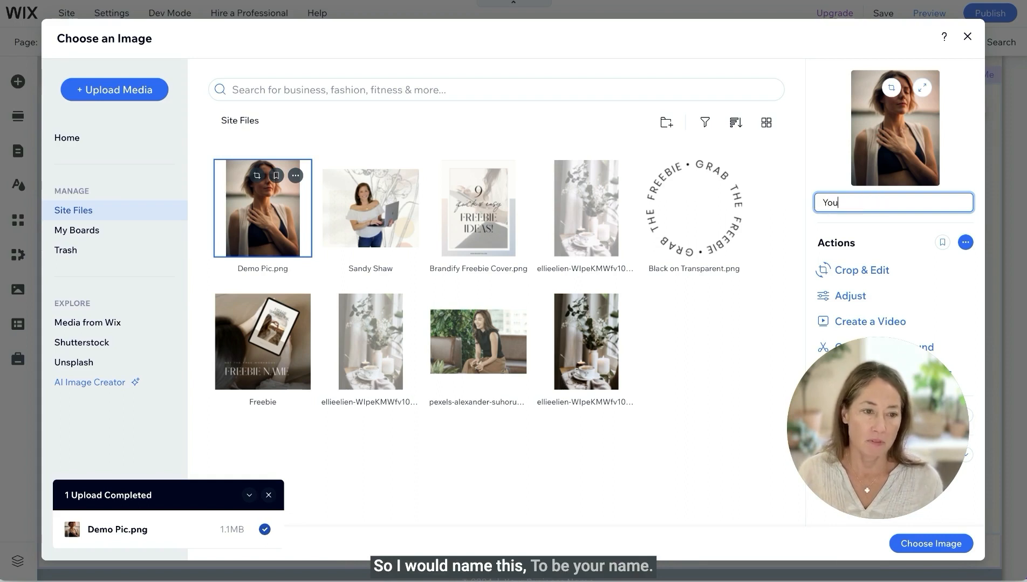
text(Your Name)
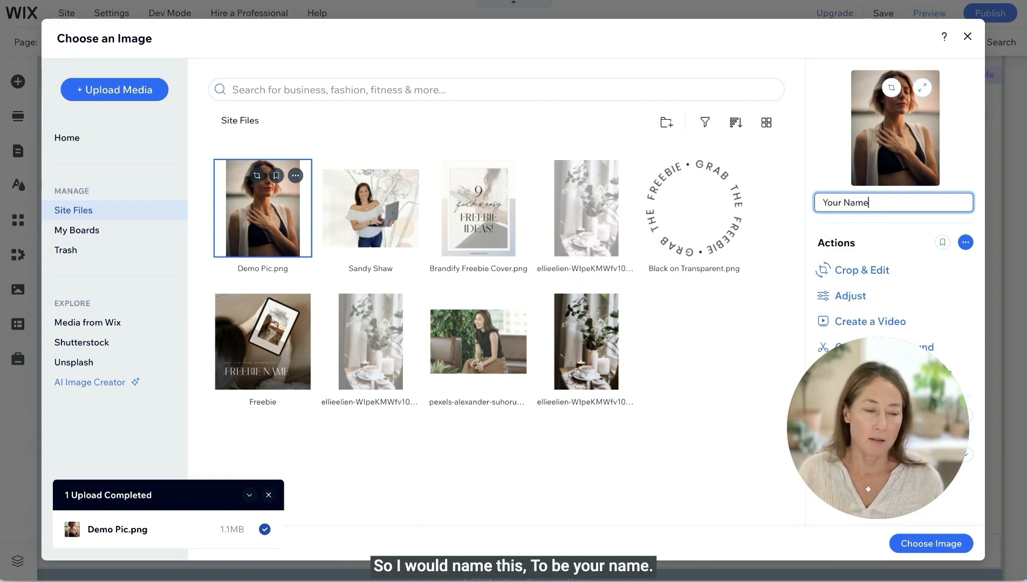
text( Founder of )
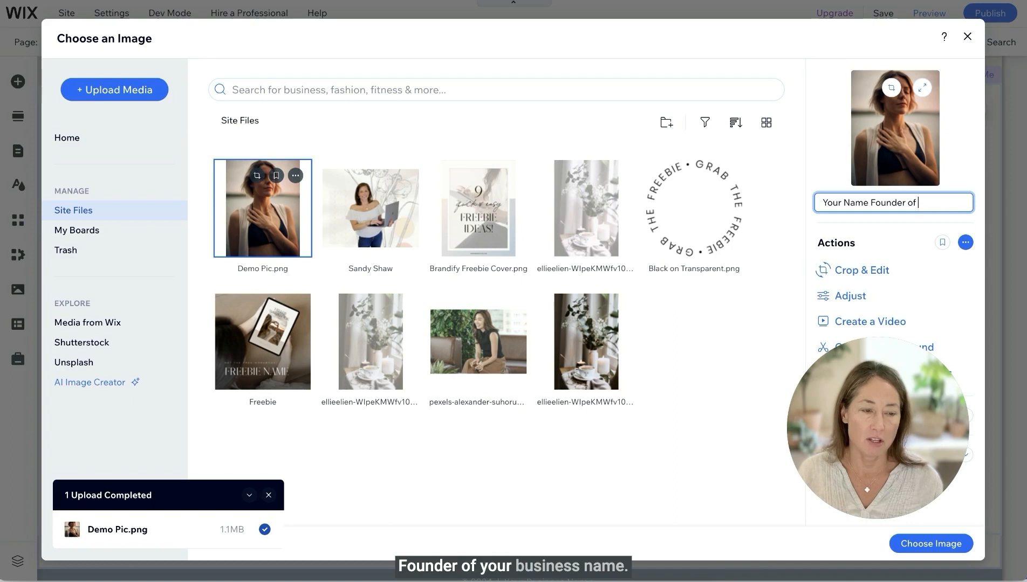
text(YourBusiness Name)
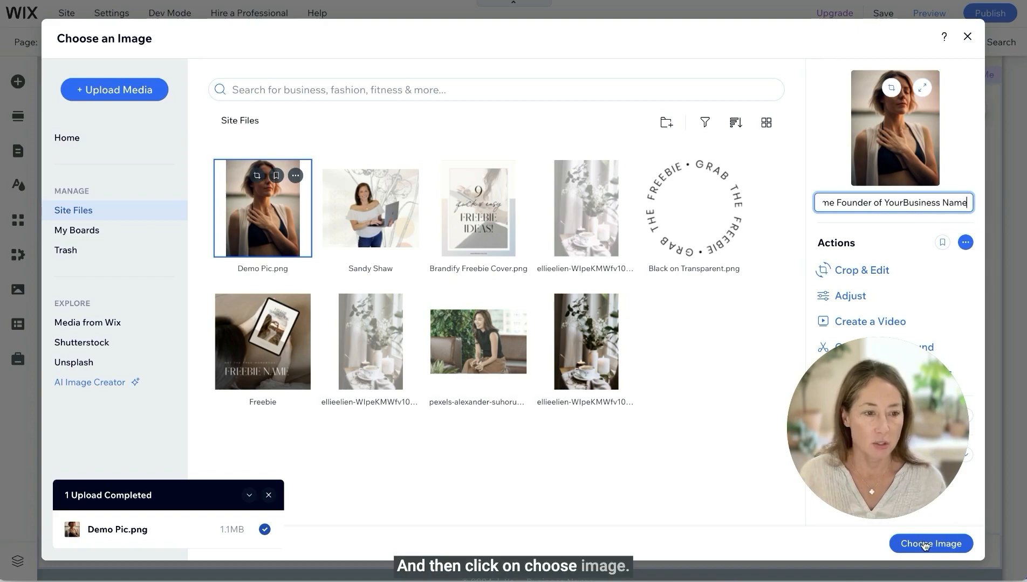
click(925, 545)
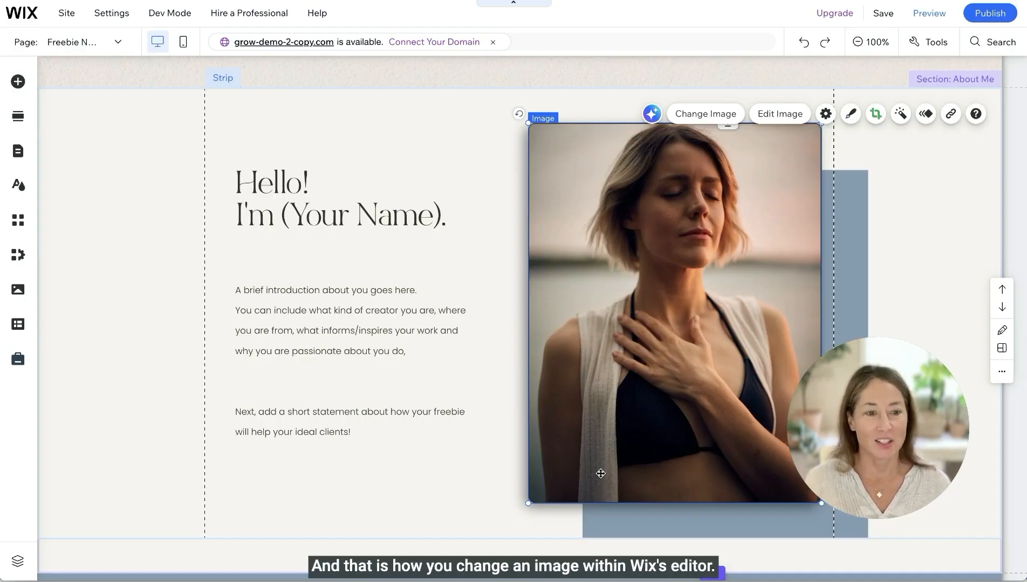
Change the fill color of the blue shape behind the About Me photo to the saved light purple #A763A4
scroll(610, 467, down, 1)
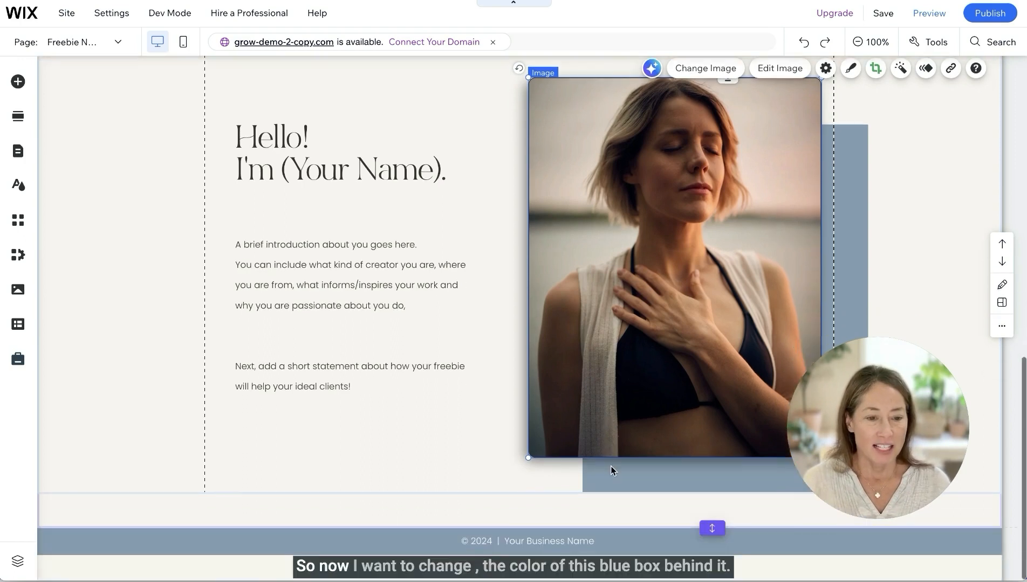
click(848, 155)
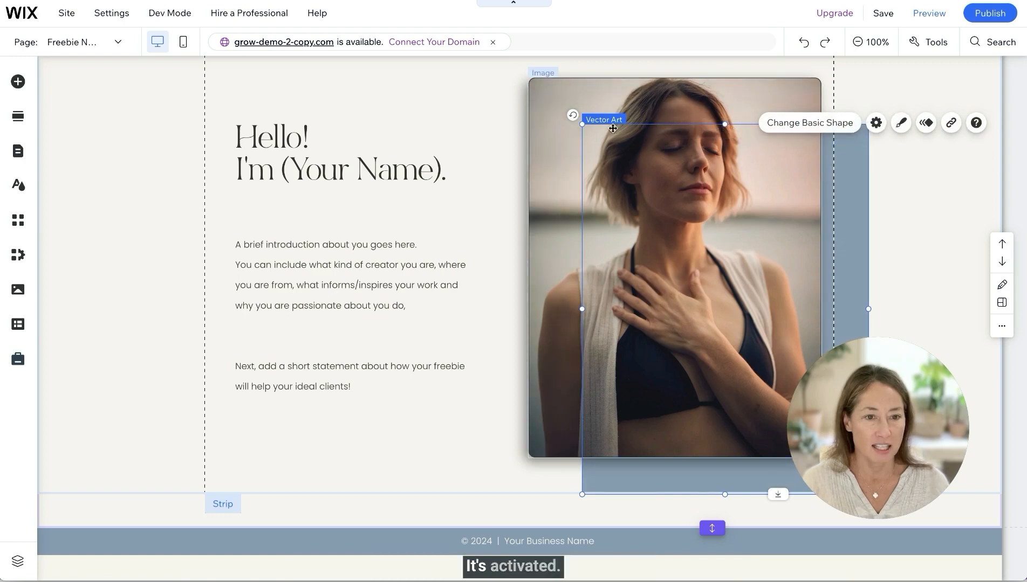
click(900, 124)
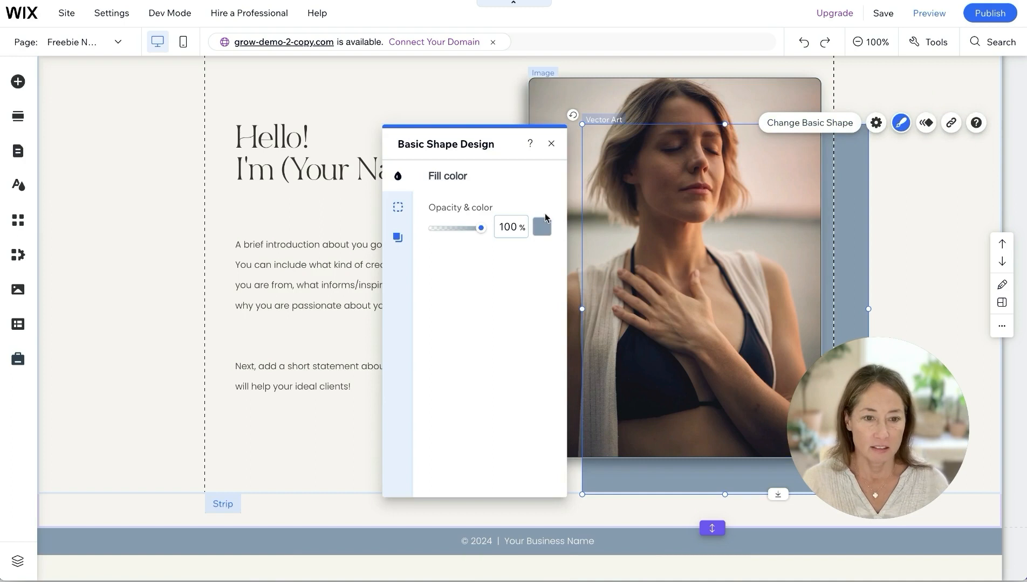
click(535, 231)
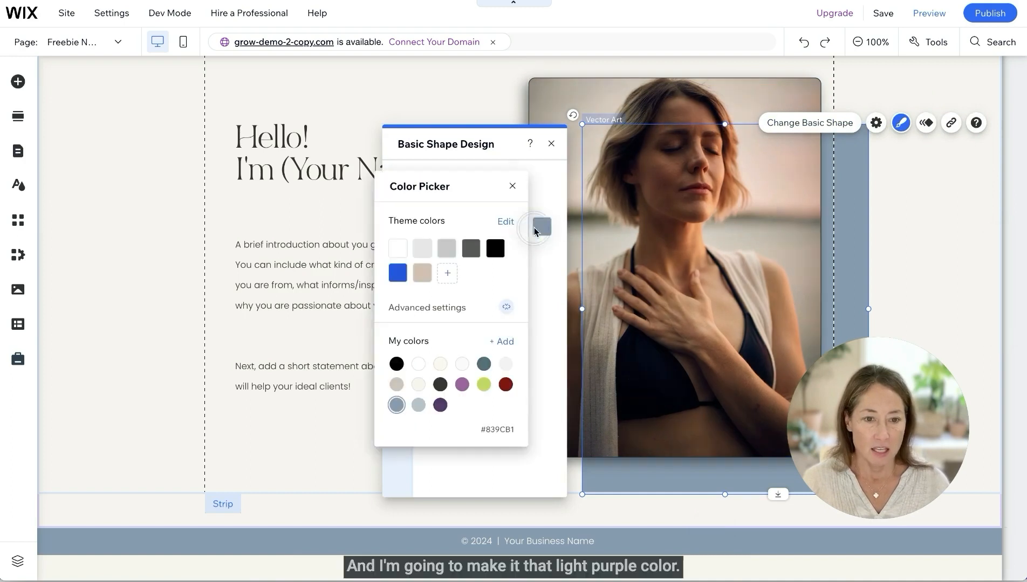
click(462, 385)
click(462, 385)
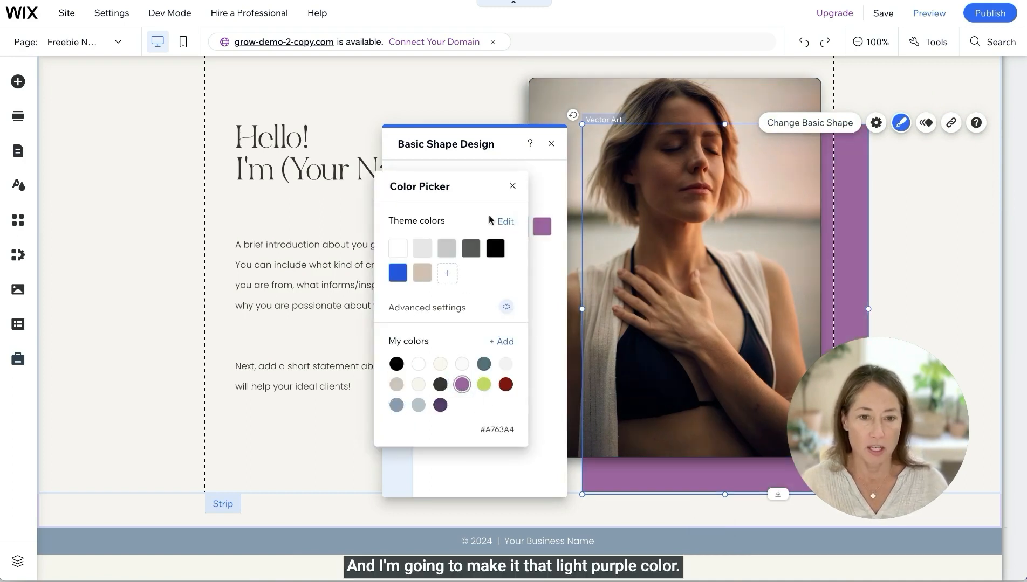
click(513, 188)
click(551, 144)
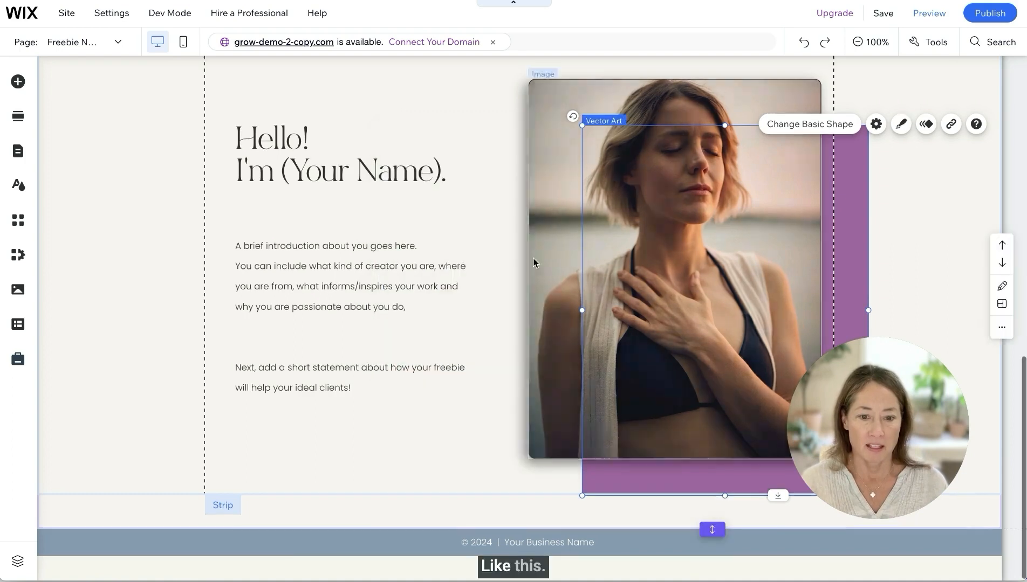
Replace "Your Business Name" in the footer copyright line with "BRANDIFY"
click(445, 543)
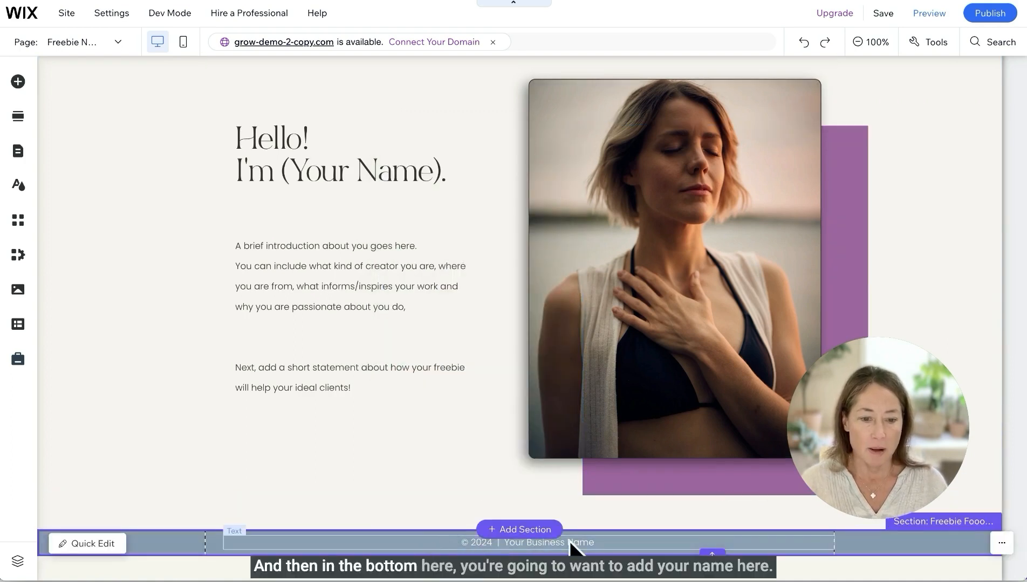
click(545, 543)
double_click(545, 542)
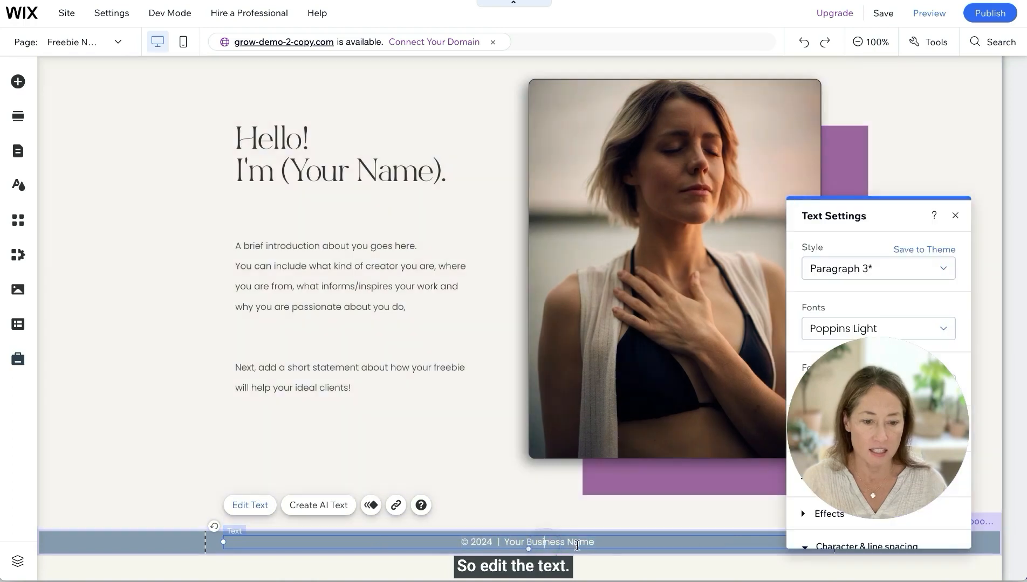
drag(599, 543, 504, 543)
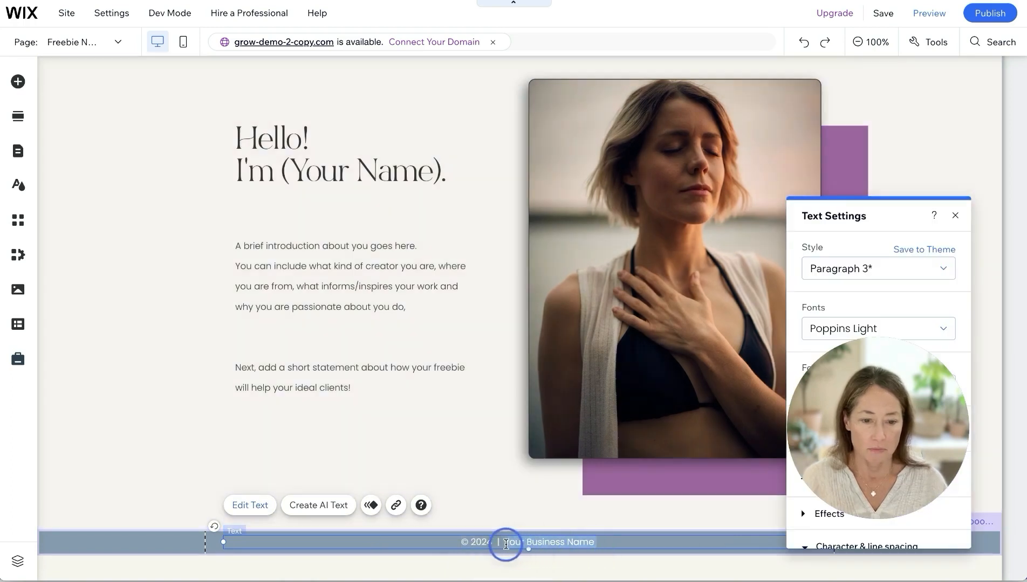
text(BRANDIFY)
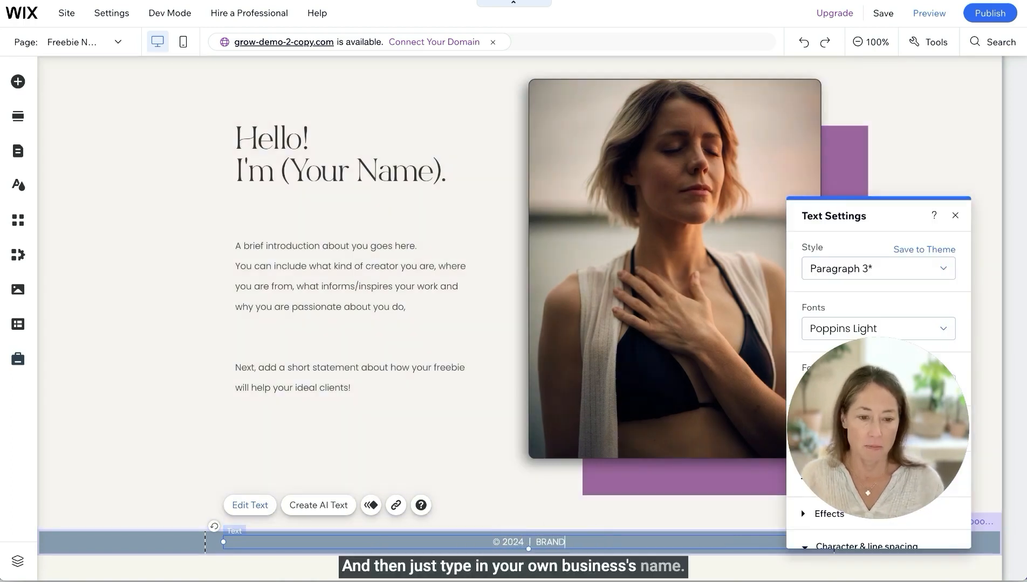
Change the footer section's background color to the saved dark plum #583667
click(177, 547)
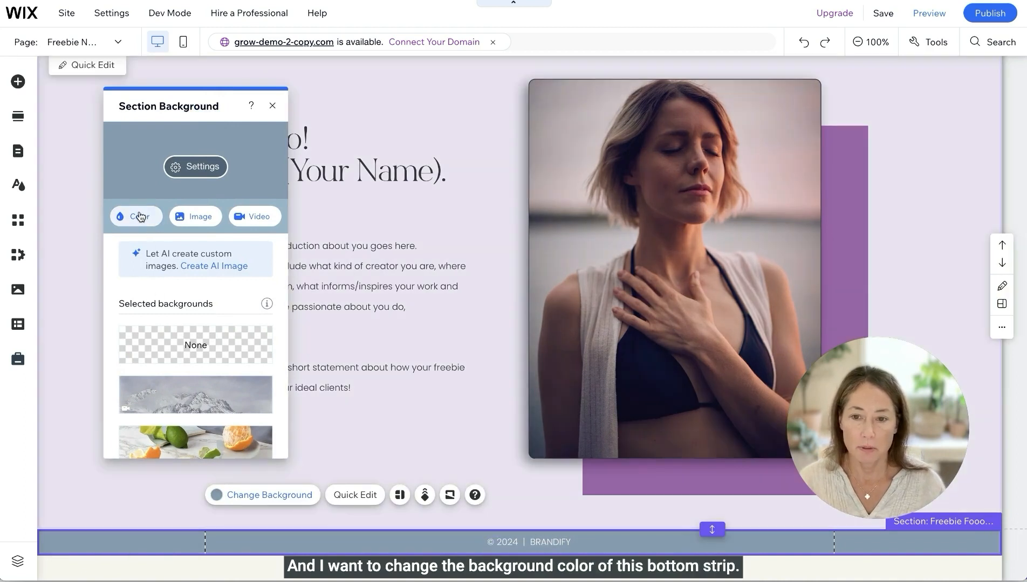
click(140, 217)
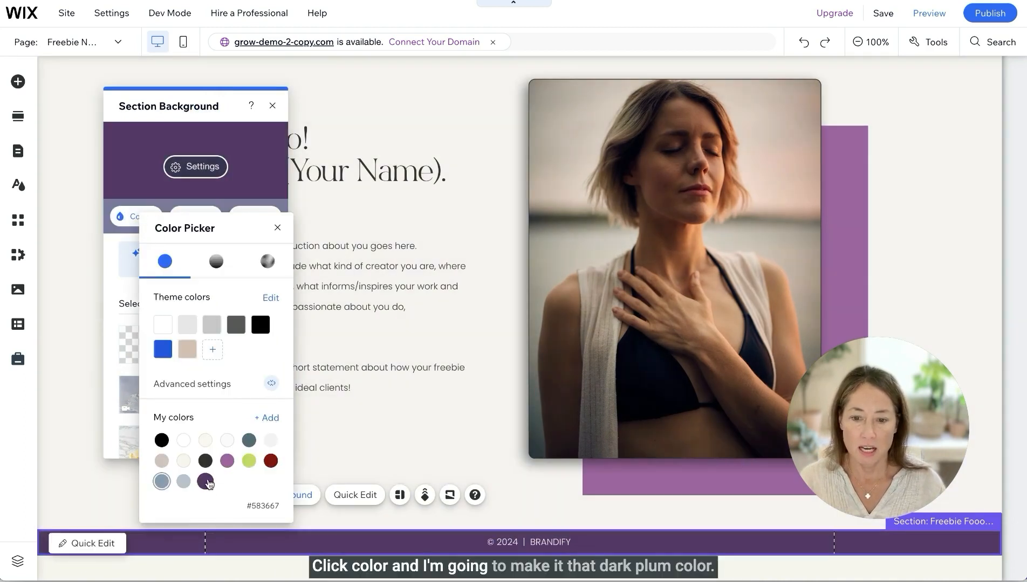
click(206, 481)
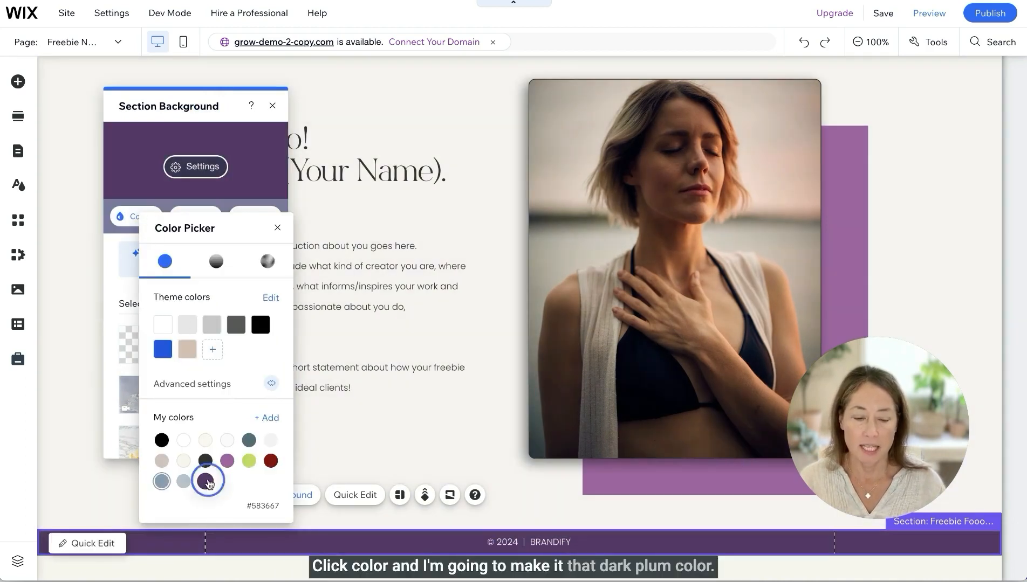
click(271, 105)
click(272, 105)
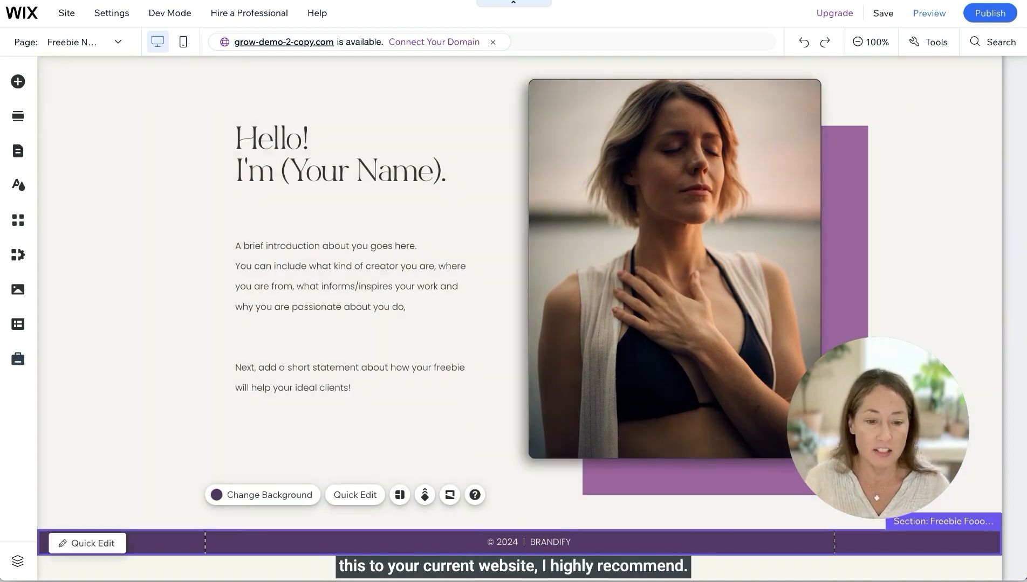
click(555, 543)
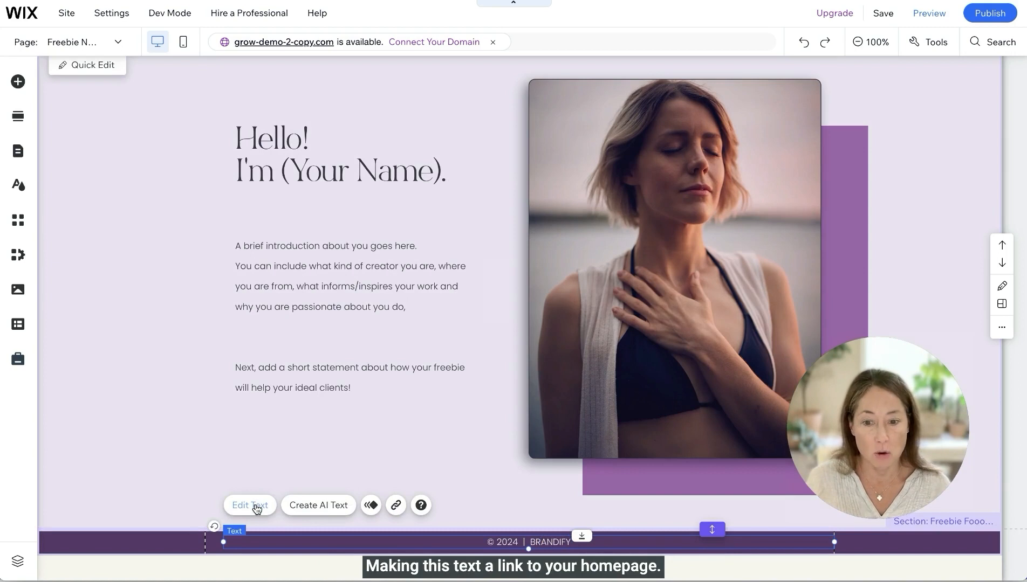
click(253, 506)
drag(529, 542, 567, 543)
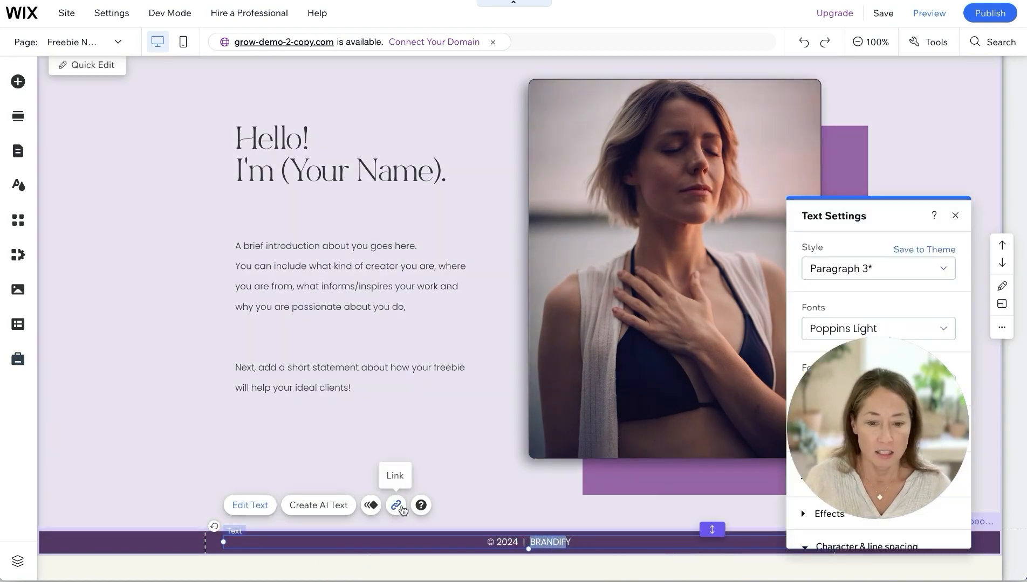
click(396, 507)
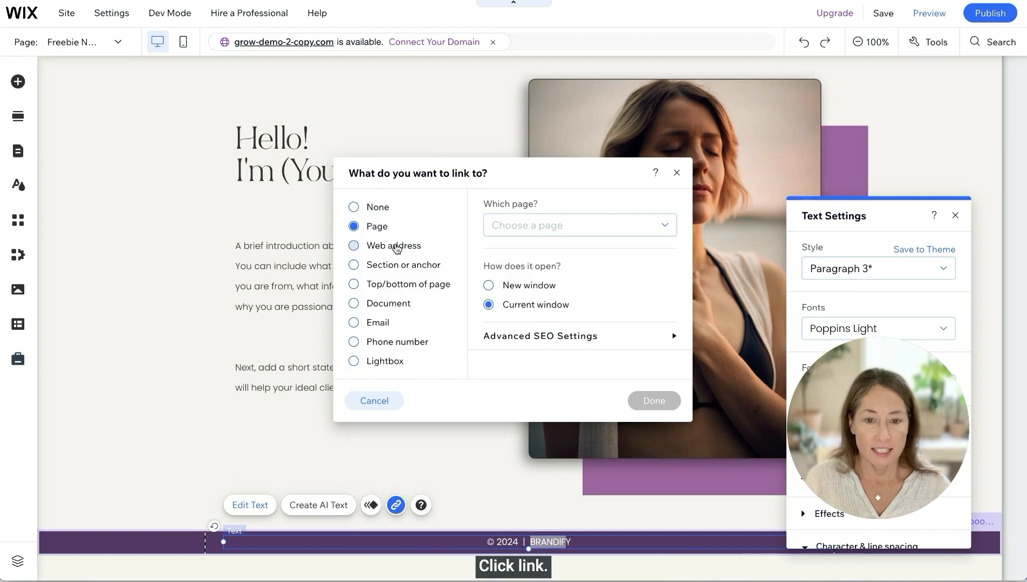
click(522, 227)
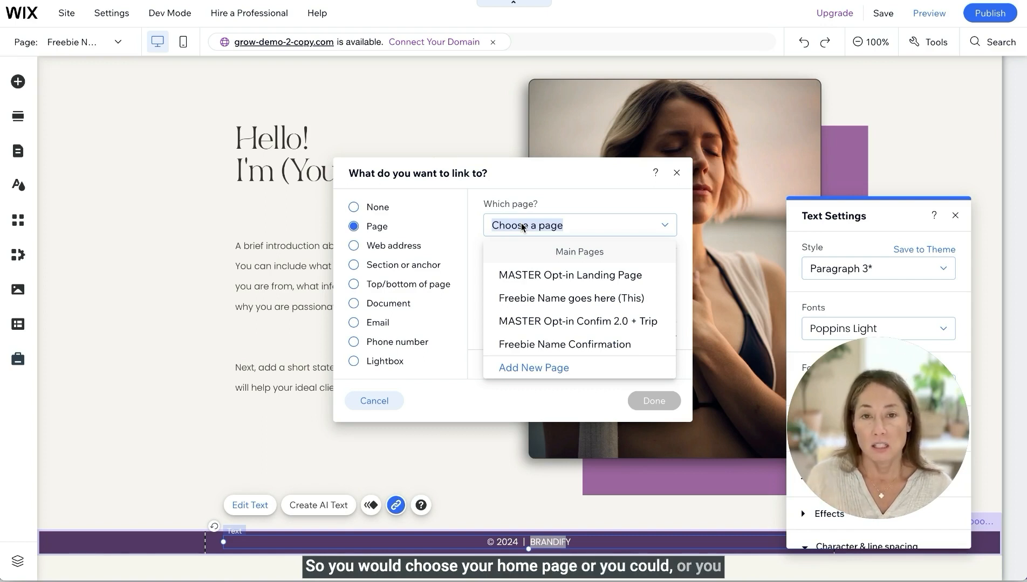
click(380, 246)
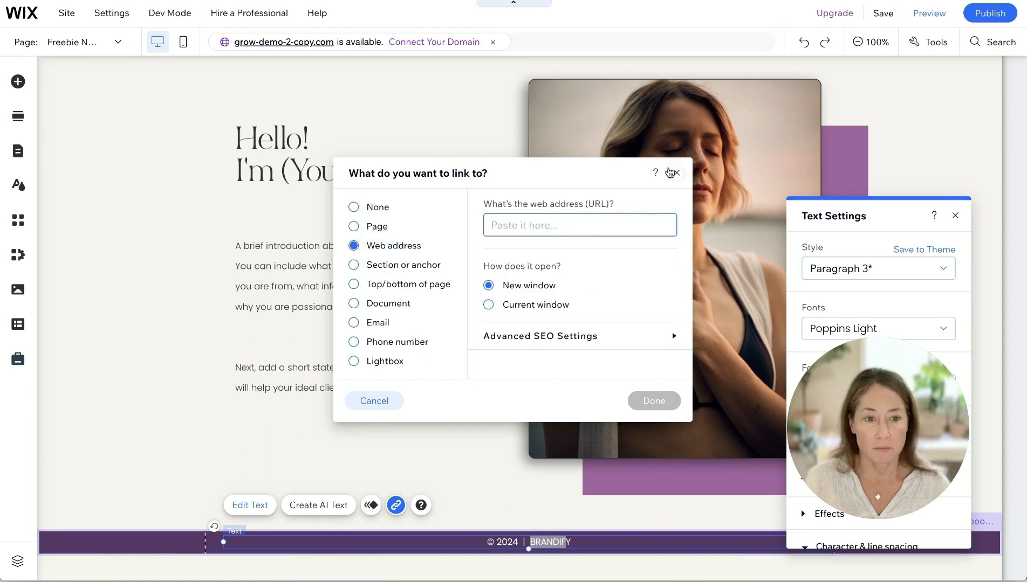
click(676, 172)
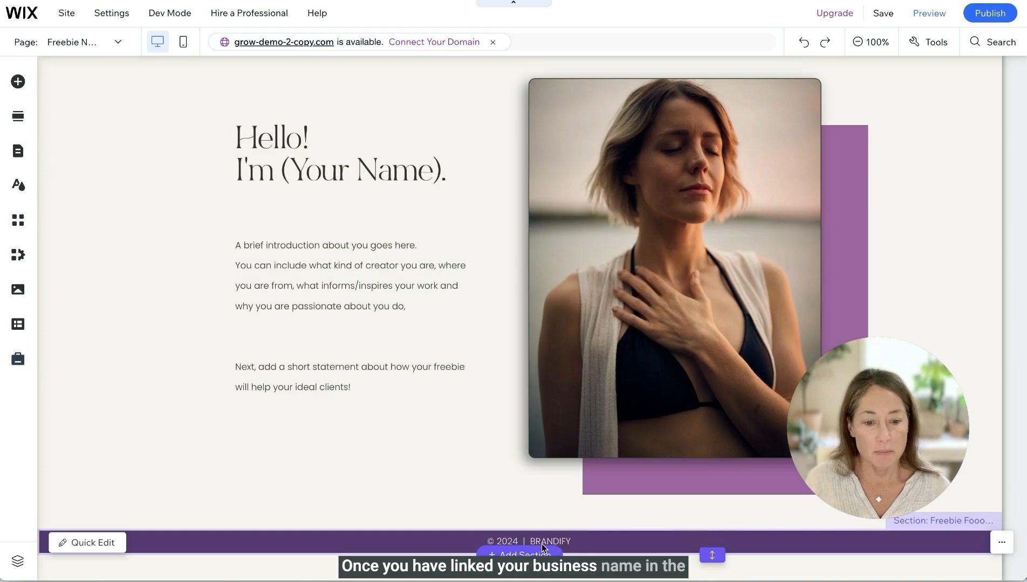
scroll(522, 458, up, 6)
scroll(522, 458, up, 6)
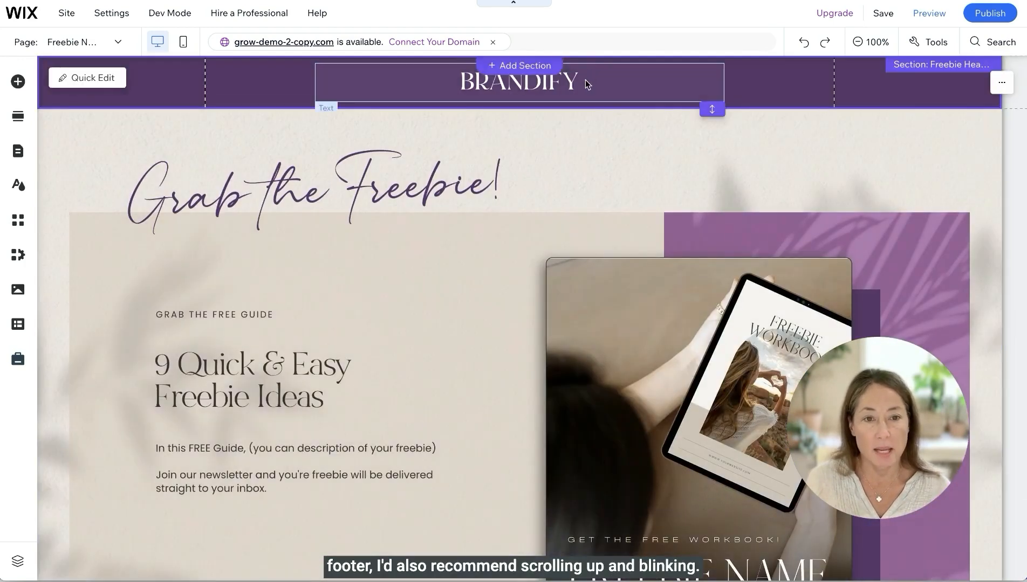
click(585, 79)
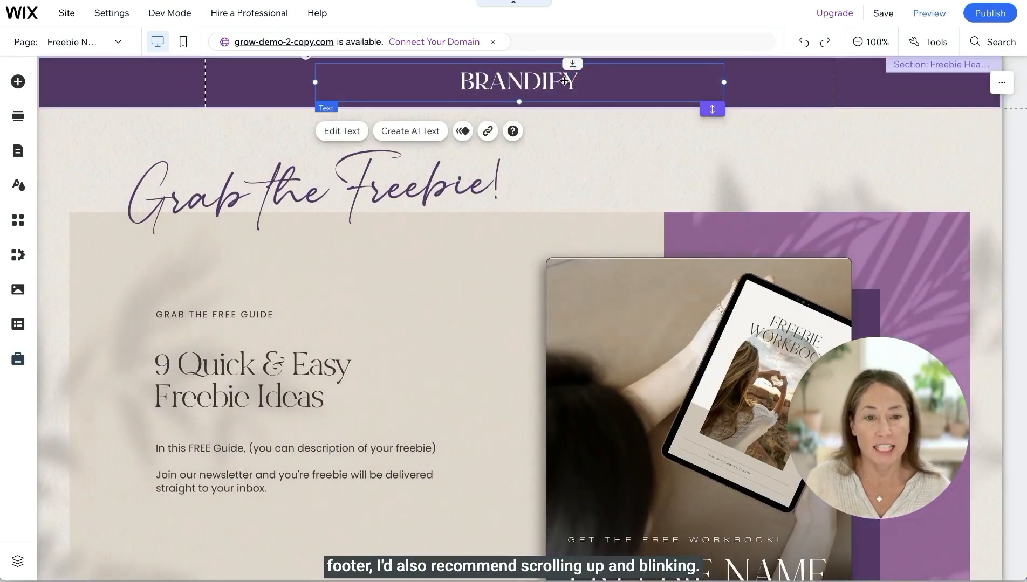
click(340, 131)
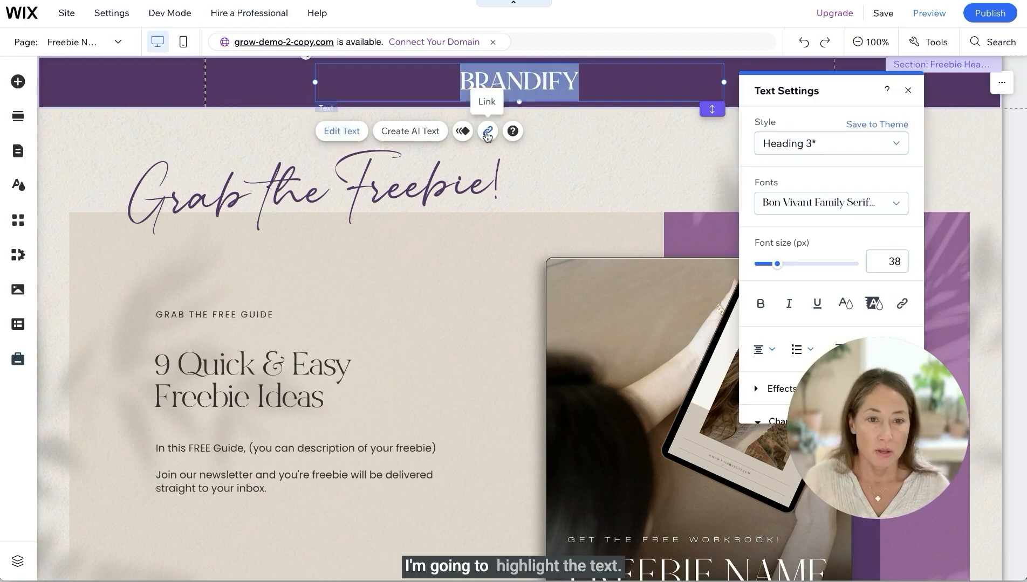
drag(586, 78, 454, 79)
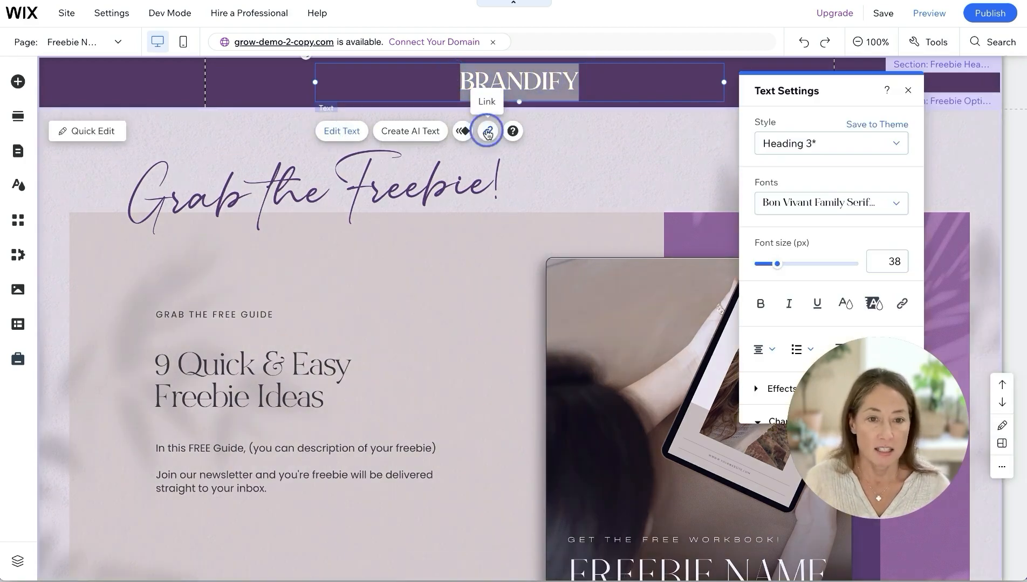
click(487, 132)
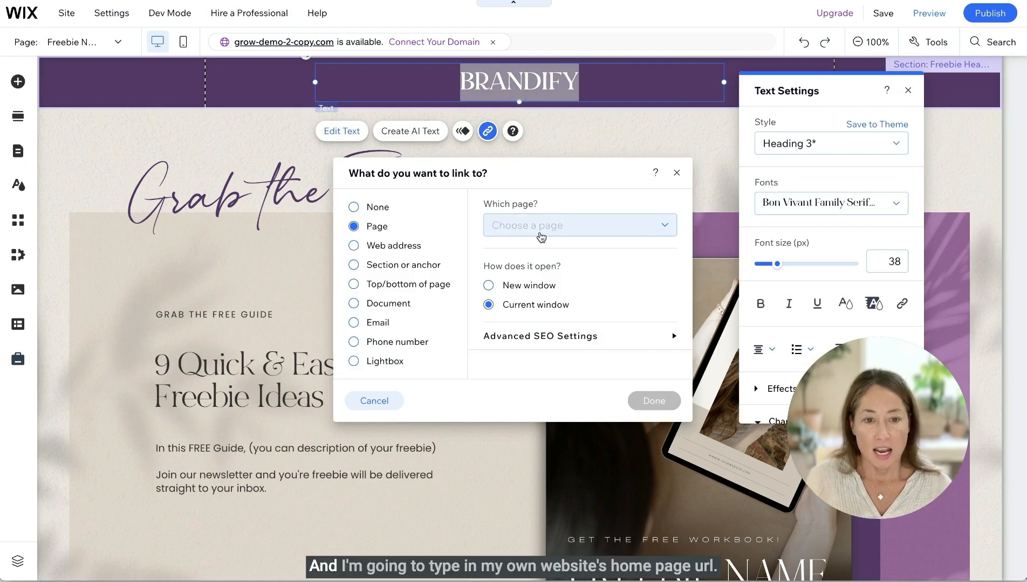
click(405, 250)
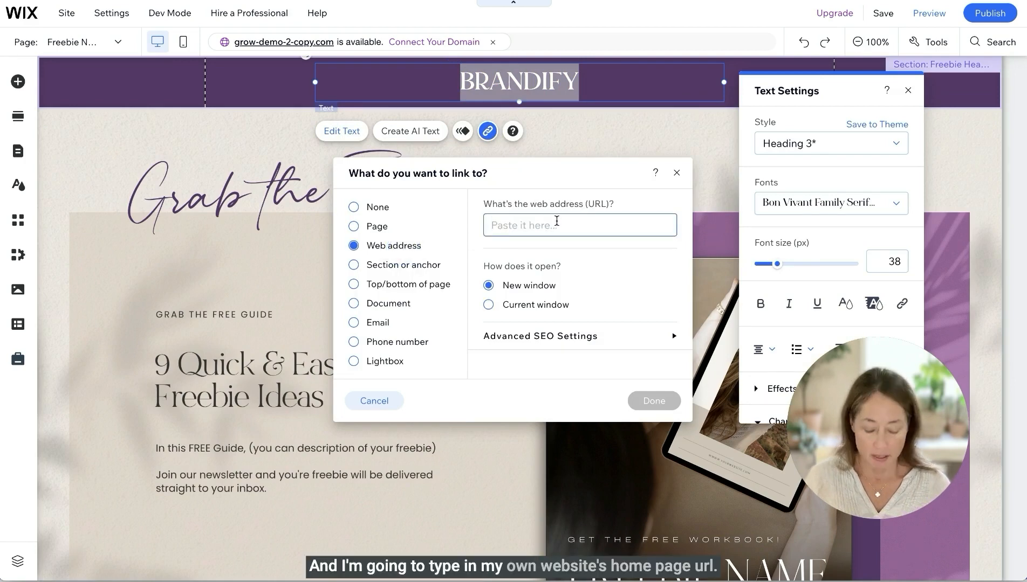
text(www.bran)
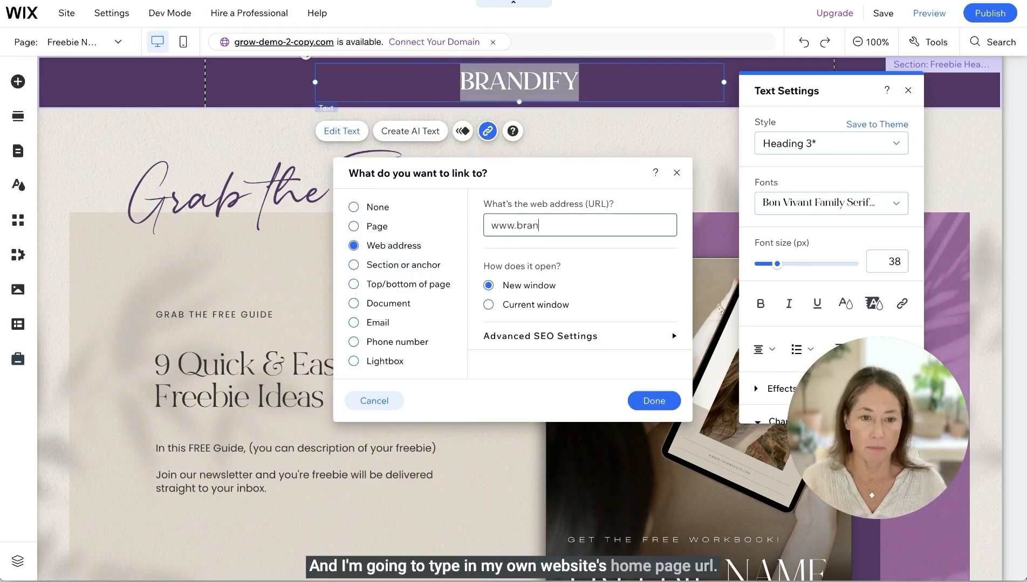
text(difyhq.com)
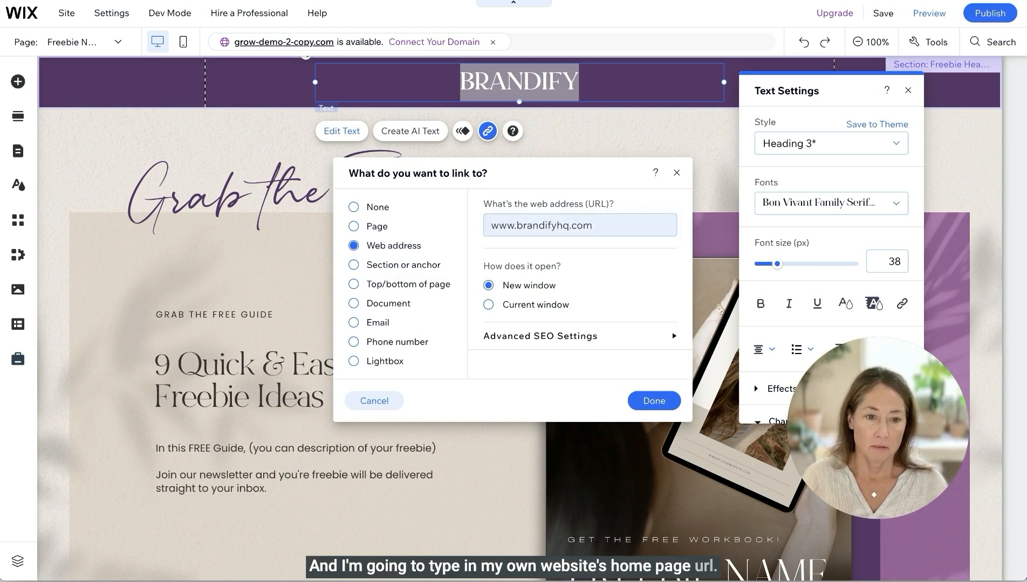
click(655, 402)
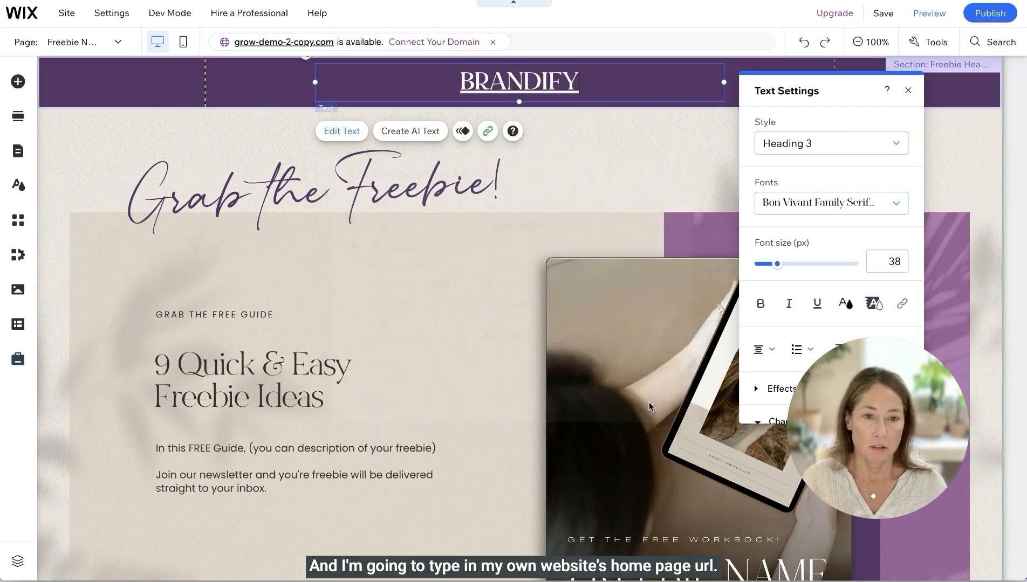
Remove the underline from the linked "BRANDIFY" header text and leave text editing
drag(588, 81, 450, 82)
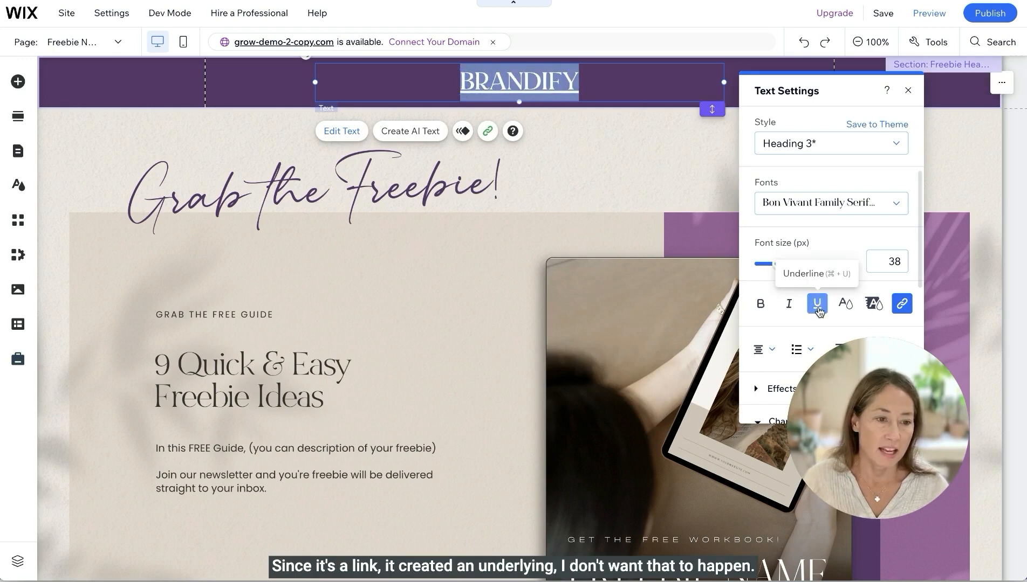
click(818, 309)
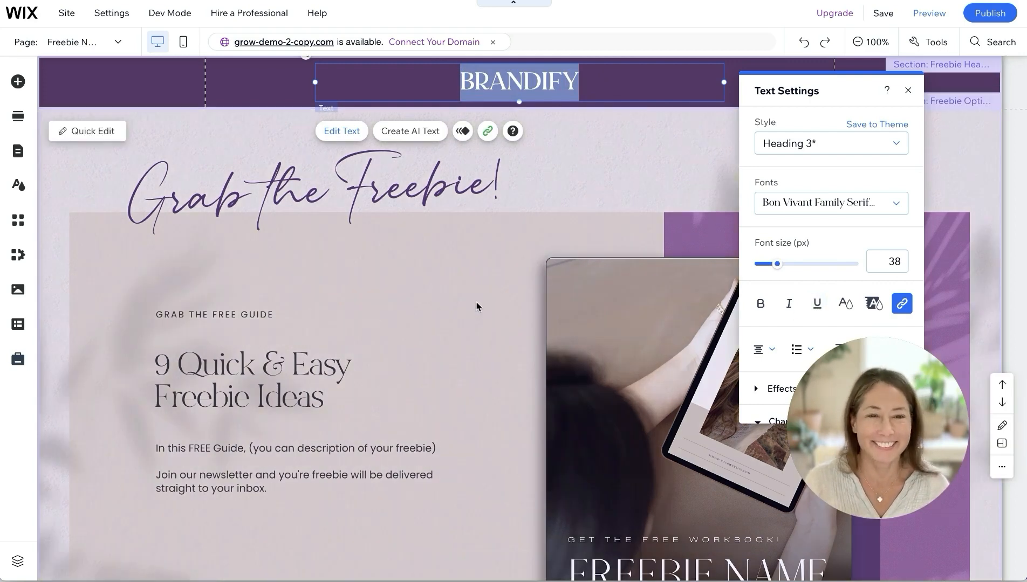
click(477, 301)
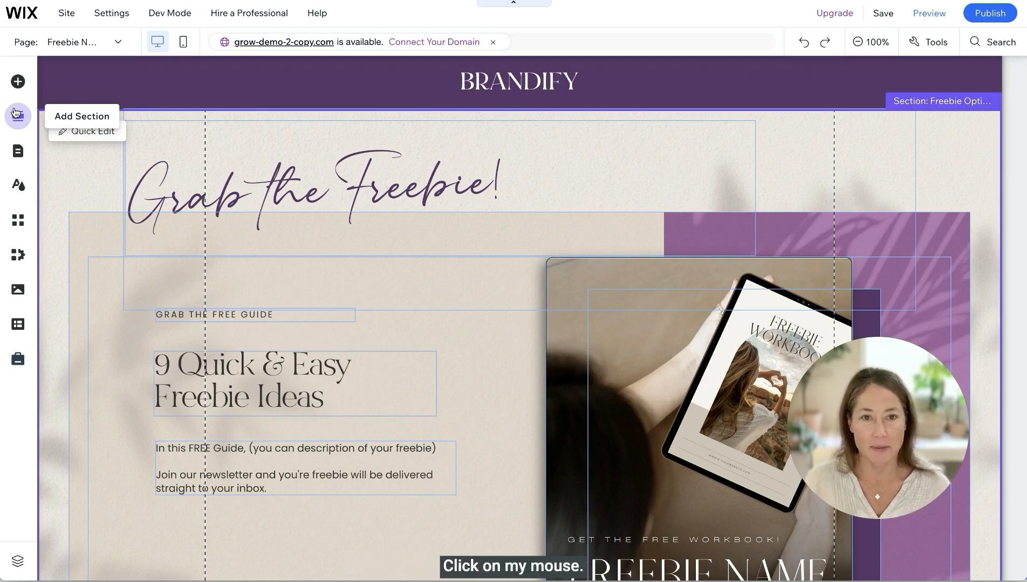
Duplicate the "Grab the Freebie!" heading and place the copy just below the original
right_click(541, 163)
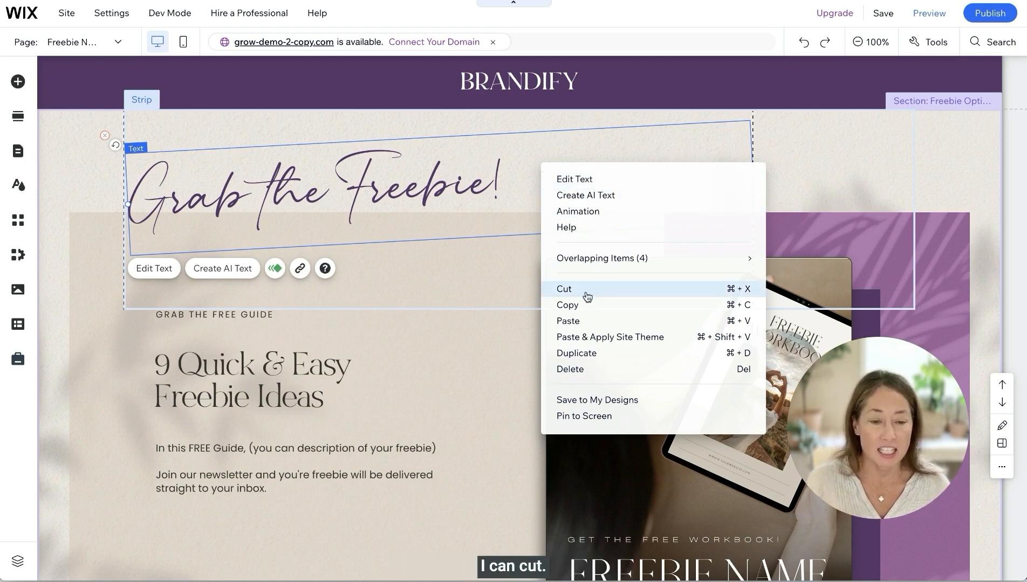
click(576, 353)
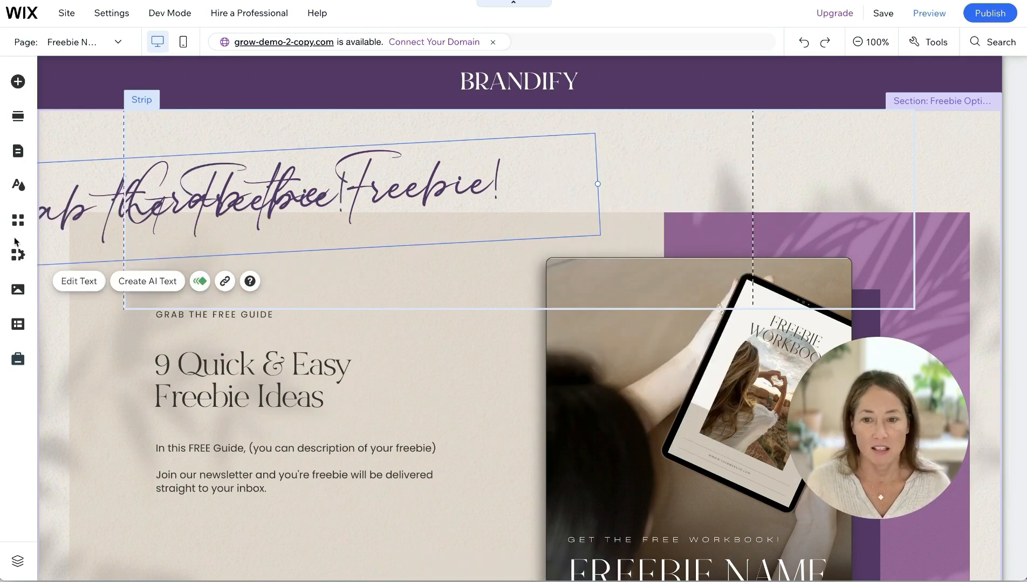
drag(54, 238, 220, 322)
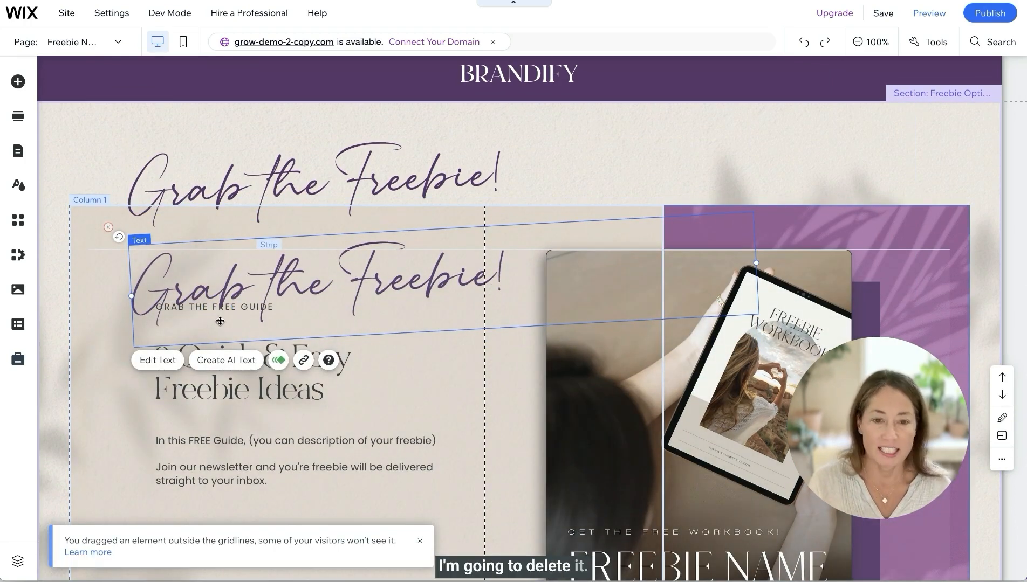
Delete the duplicate "Grab the Freebie!" heading and display the editing toolbar beside the freebie image
key(Delete)
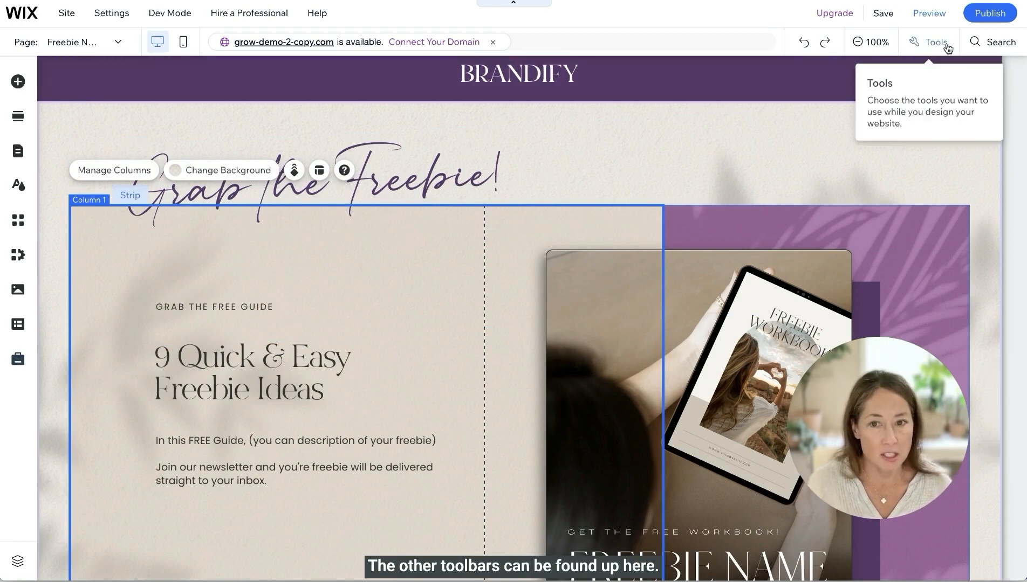
click(926, 43)
click(936, 84)
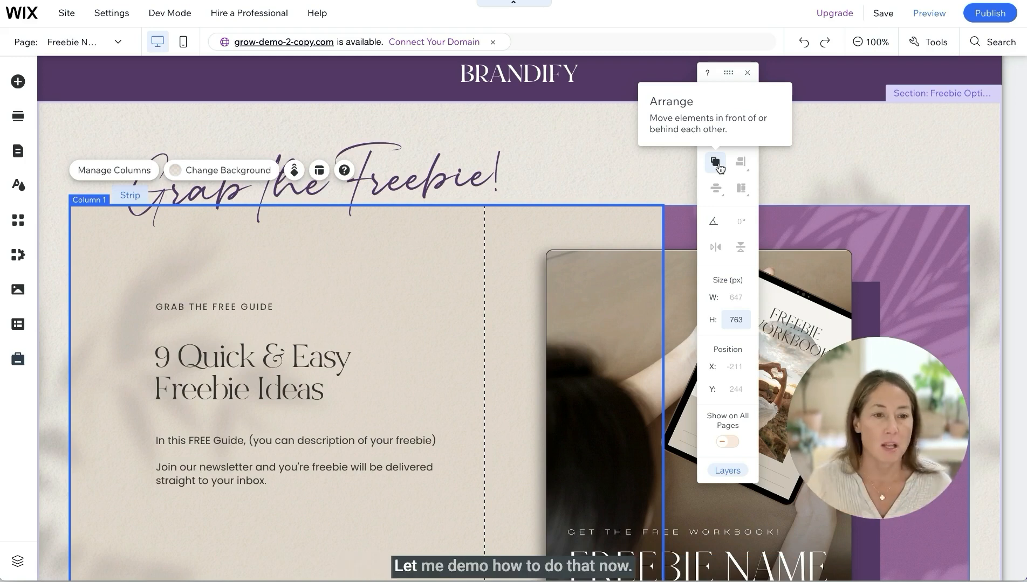
scroll(780, 178, down, 3)
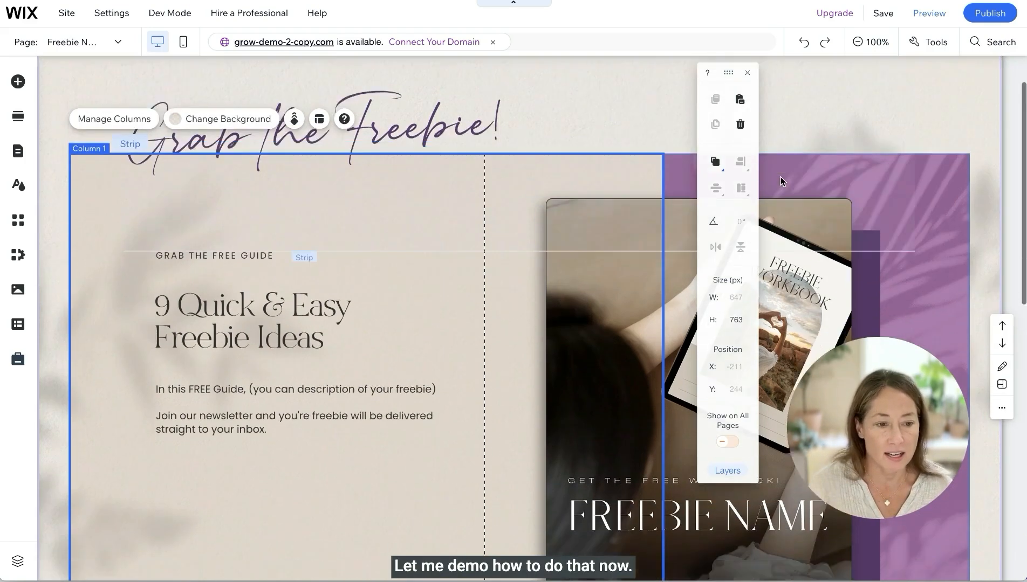
scroll(780, 177, down, 1)
drag(731, 72, 483, 82)
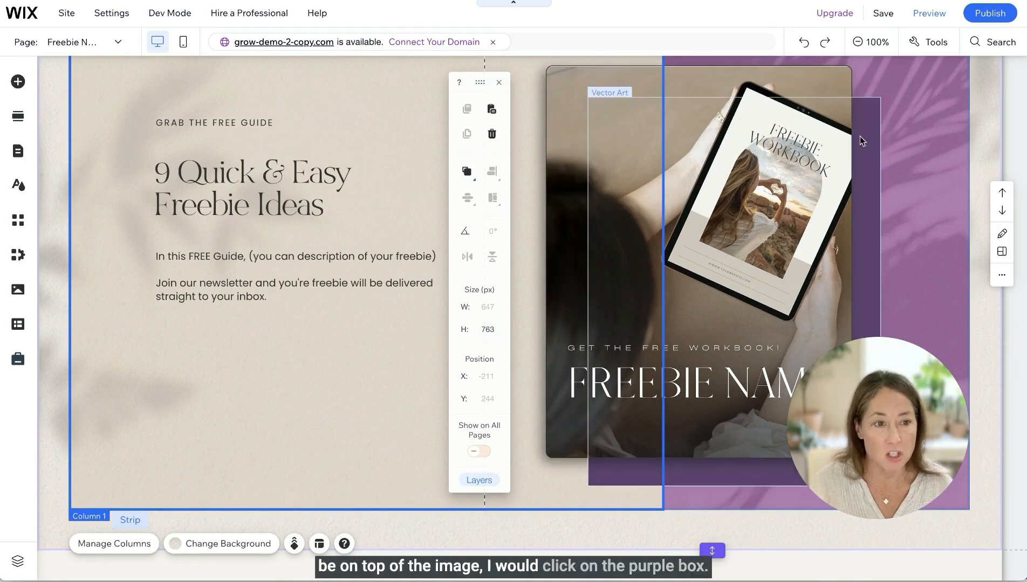
Bring the dark purple box in front of the freebie image and send it back behind the image
click(867, 136)
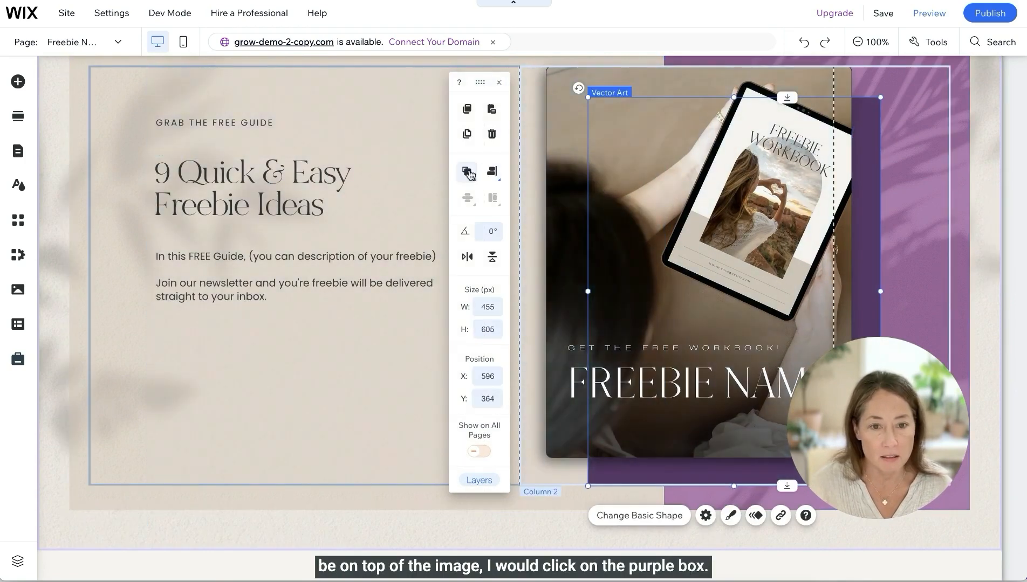
click(469, 174)
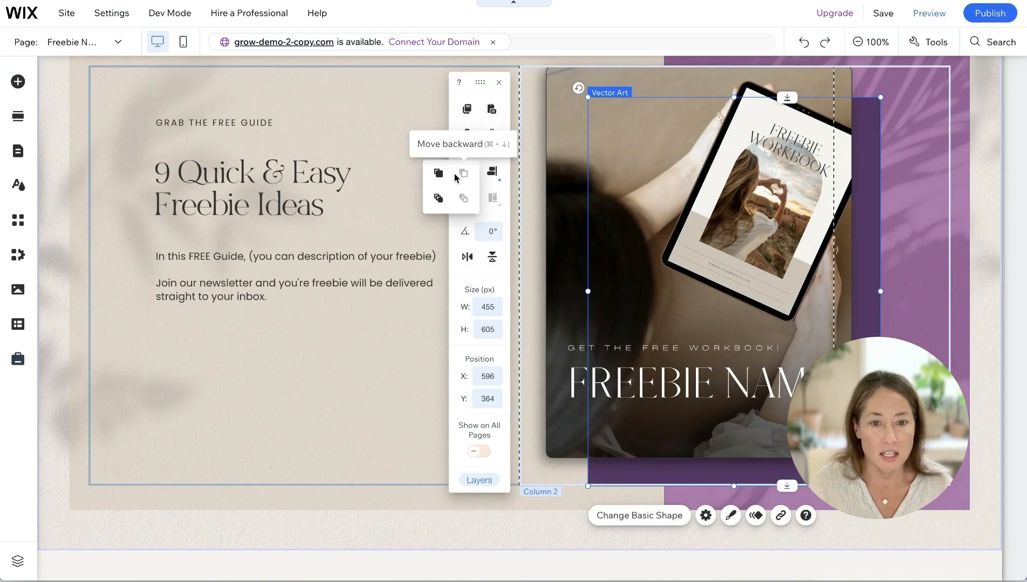
click(437, 199)
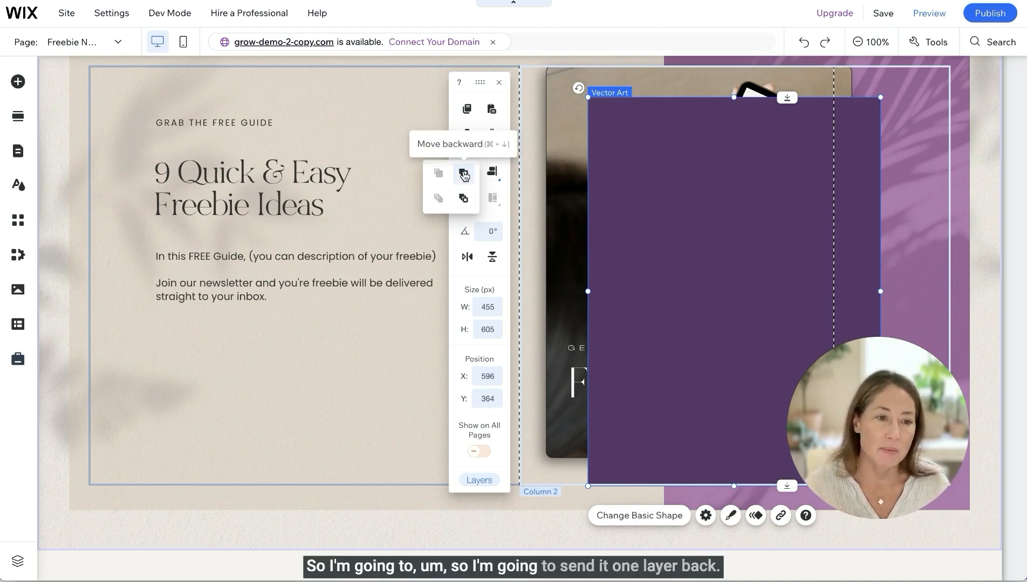
click(463, 174)
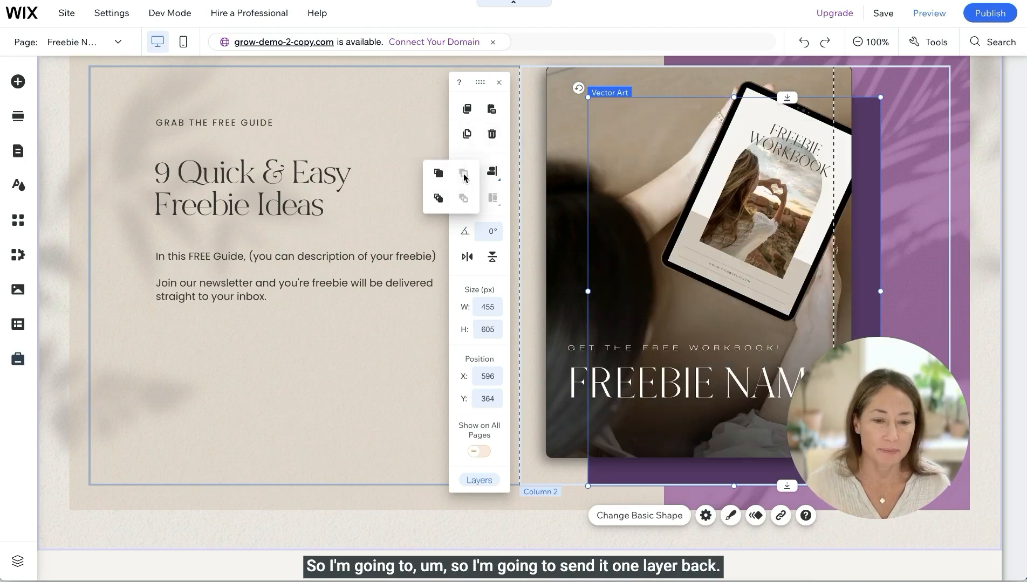
Shift the "9 Quick & Easy Freebie Ideas" heading and the description paragraph leftward by different amounts, out of line with the subheading
click(399, 262)
scroll(498, 244, up, 3)
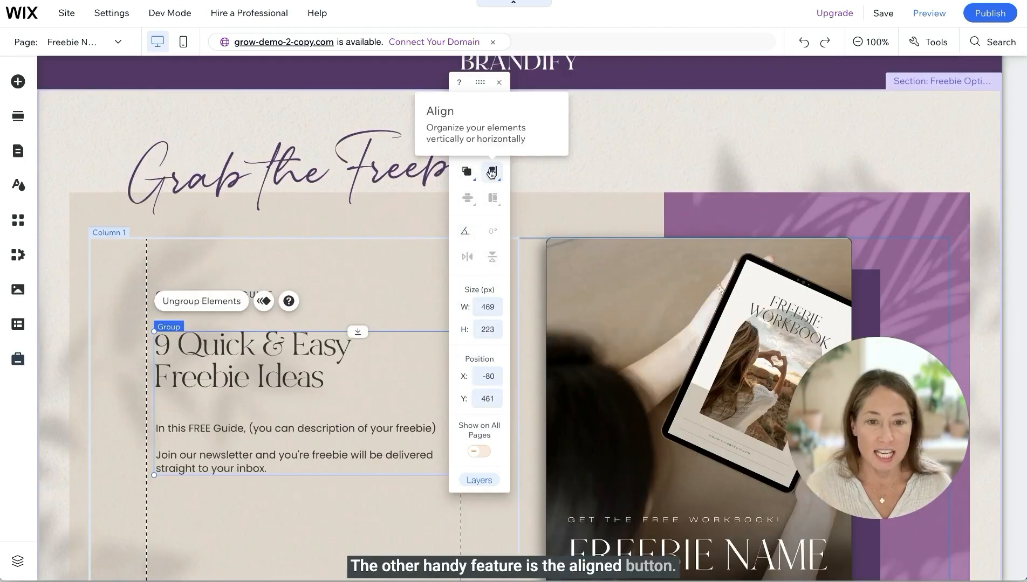
click(287, 380)
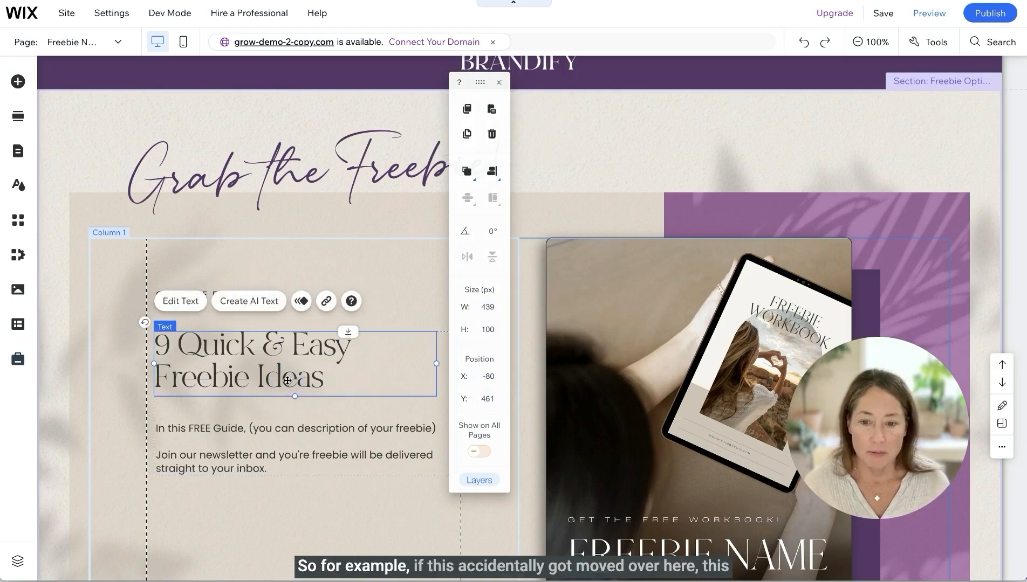
drag(287, 381, 186, 363)
drag(266, 439, 360, 478)
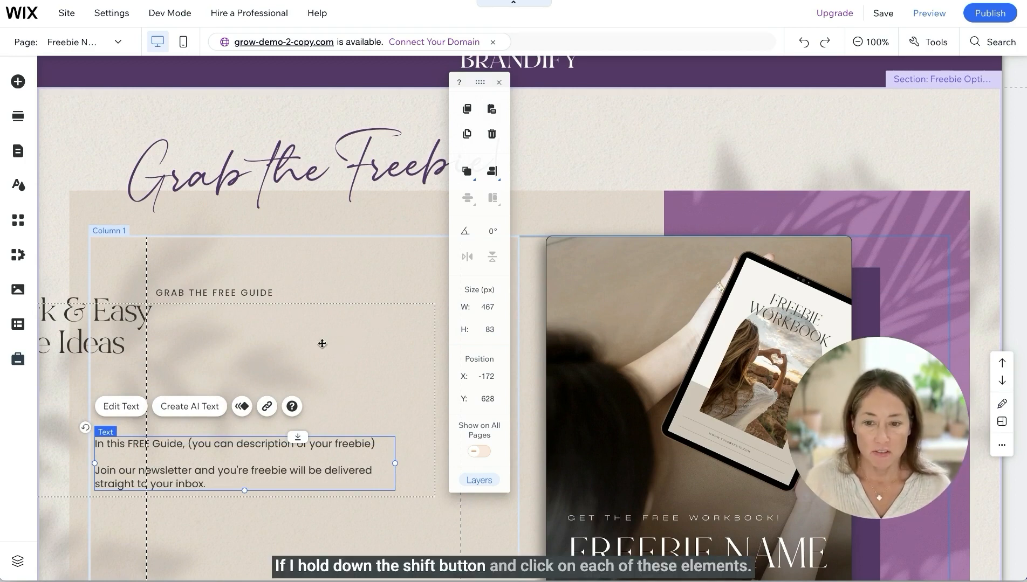
Align the subheading, main heading and description paragraph along their right edges, and switch the alignment to their left edges
shift+click(158, 333)
shift+click(271, 293)
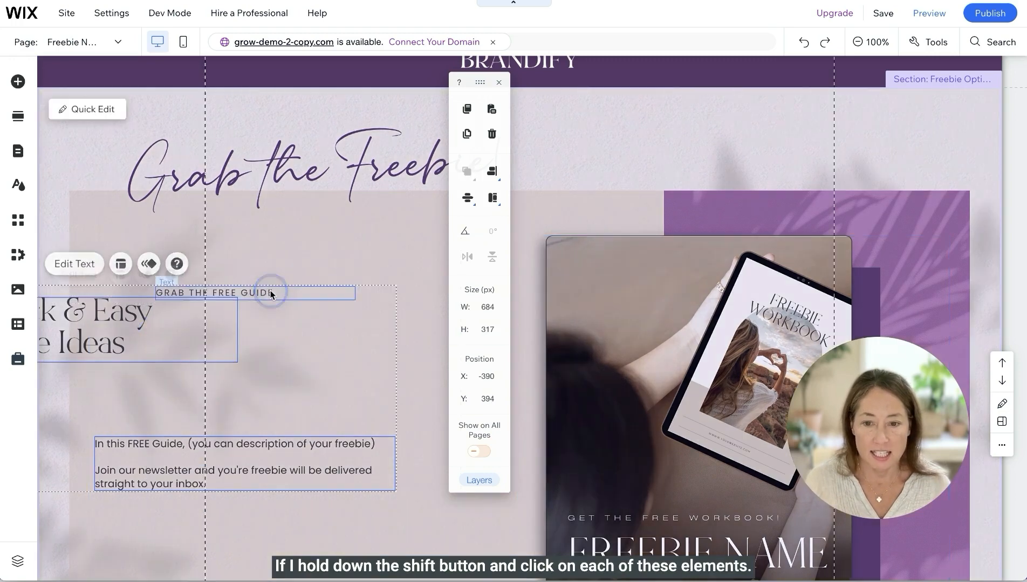
click(488, 181)
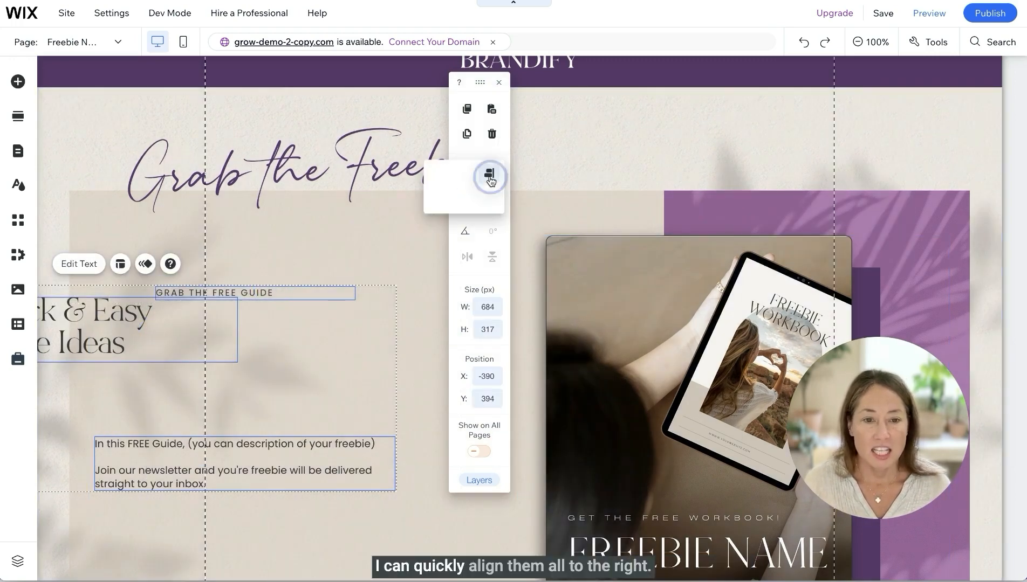
click(490, 175)
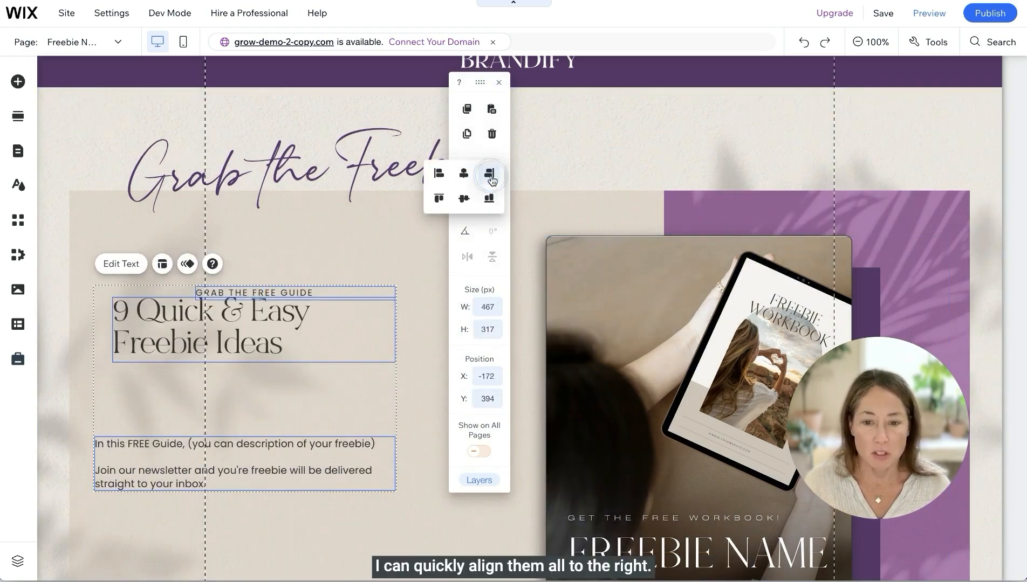
click(435, 176)
click(318, 397)
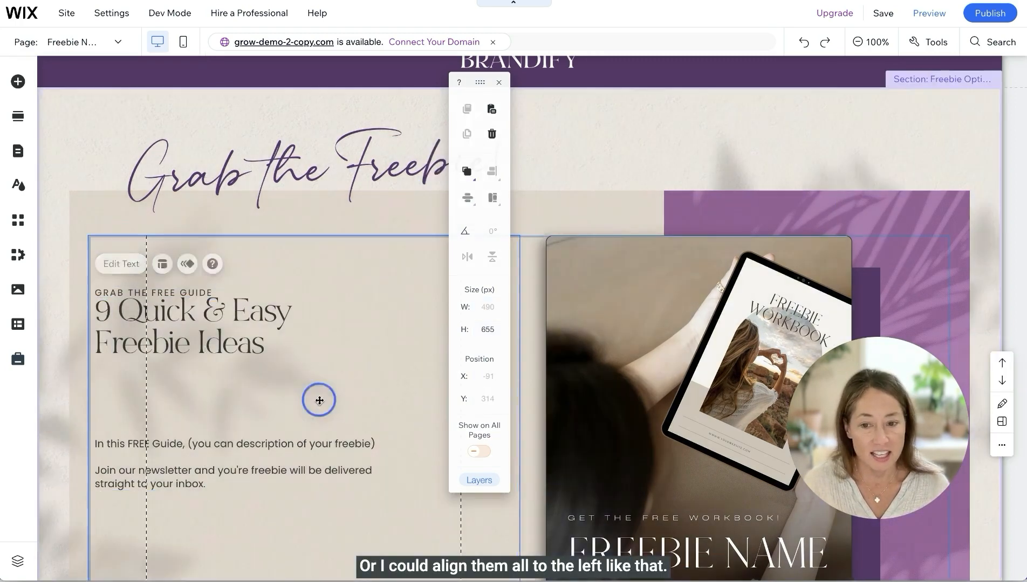
Distribute "GRAB THE FREE GUIDE", the main heading and the description paragraph evenly in the vertical direction
click(158, 291)
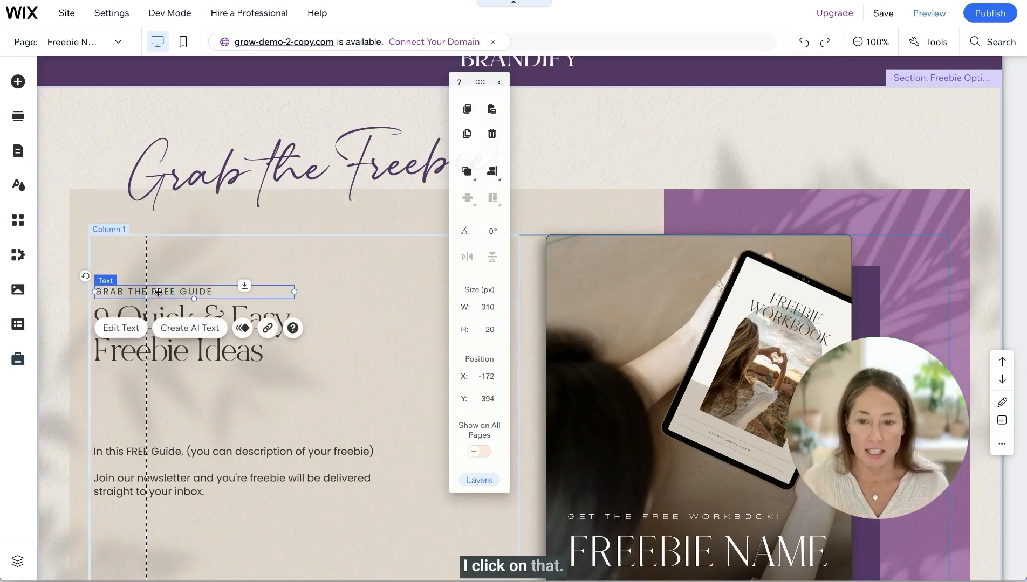
shift+click(181, 352)
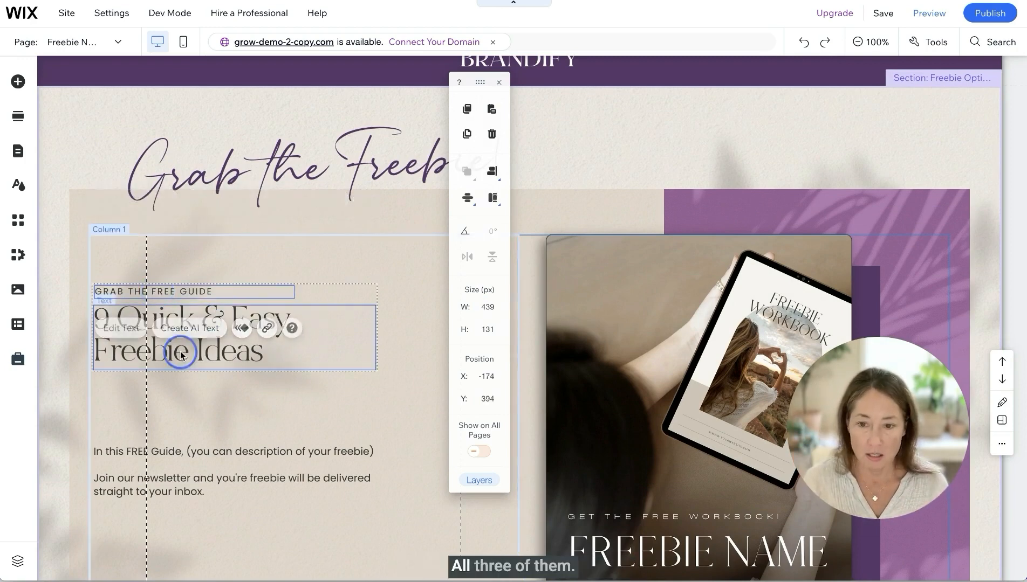
shift+click(215, 452)
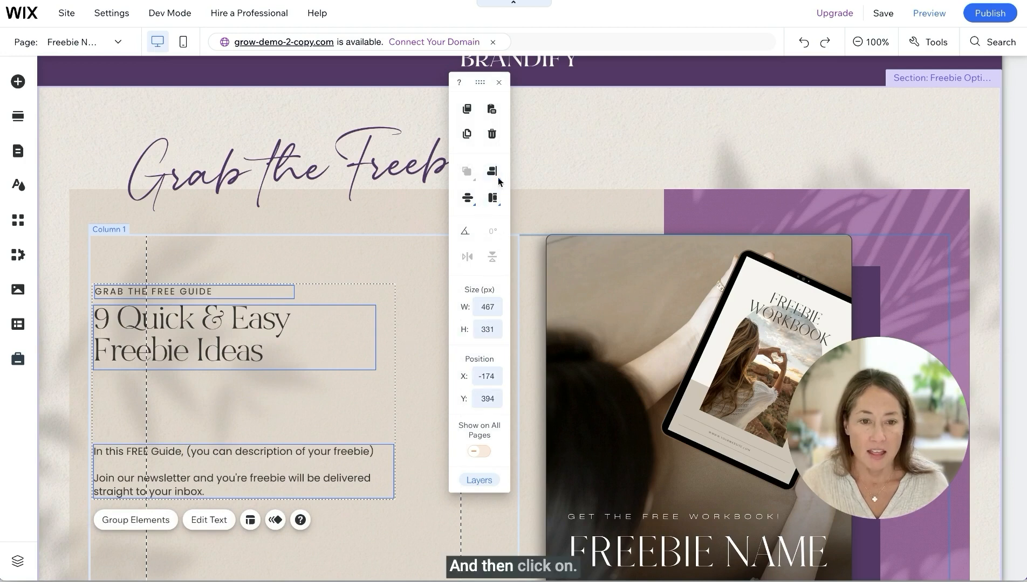
click(468, 197)
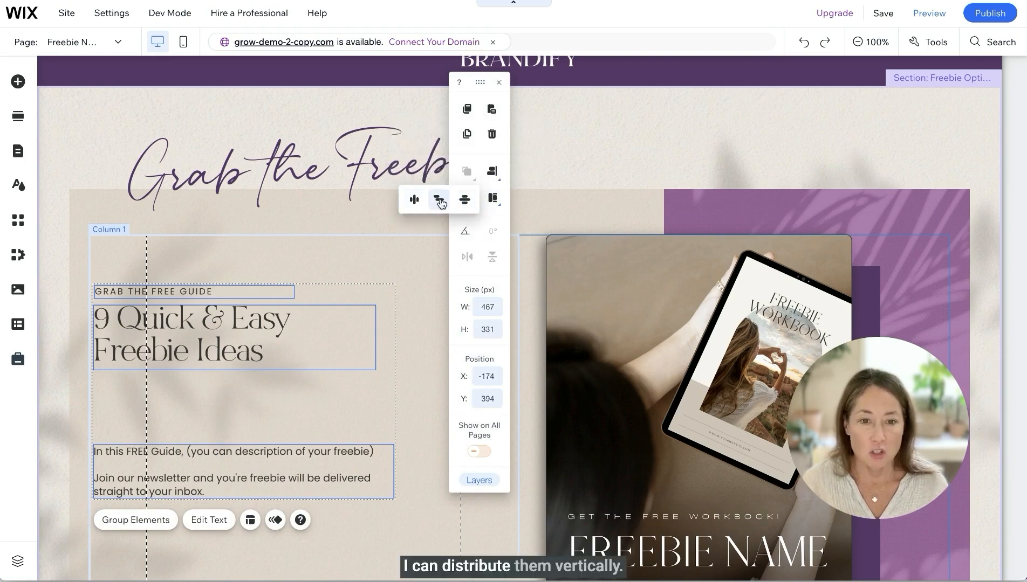
click(464, 201)
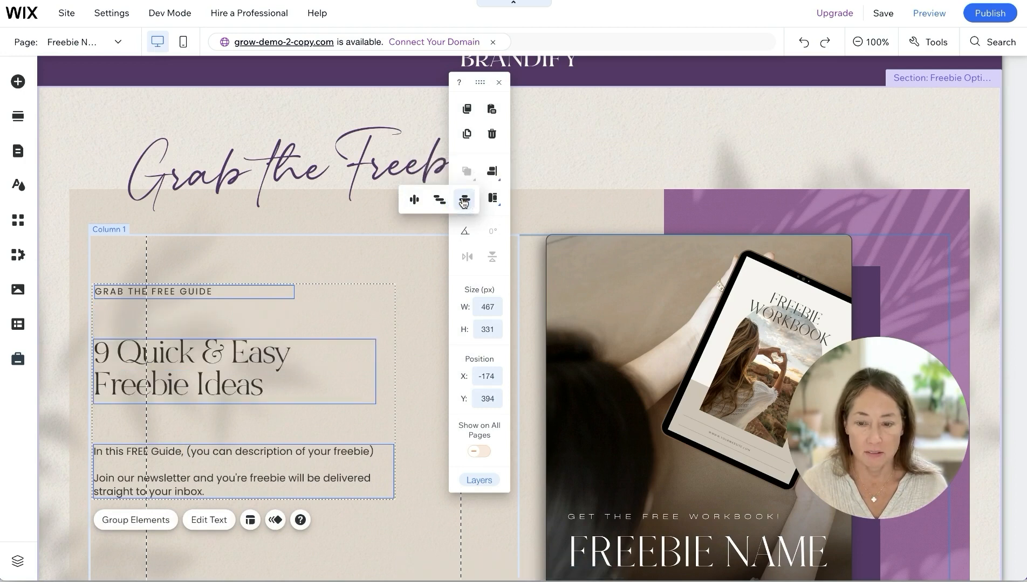
click(428, 443)
scroll(428, 443, down, 2)
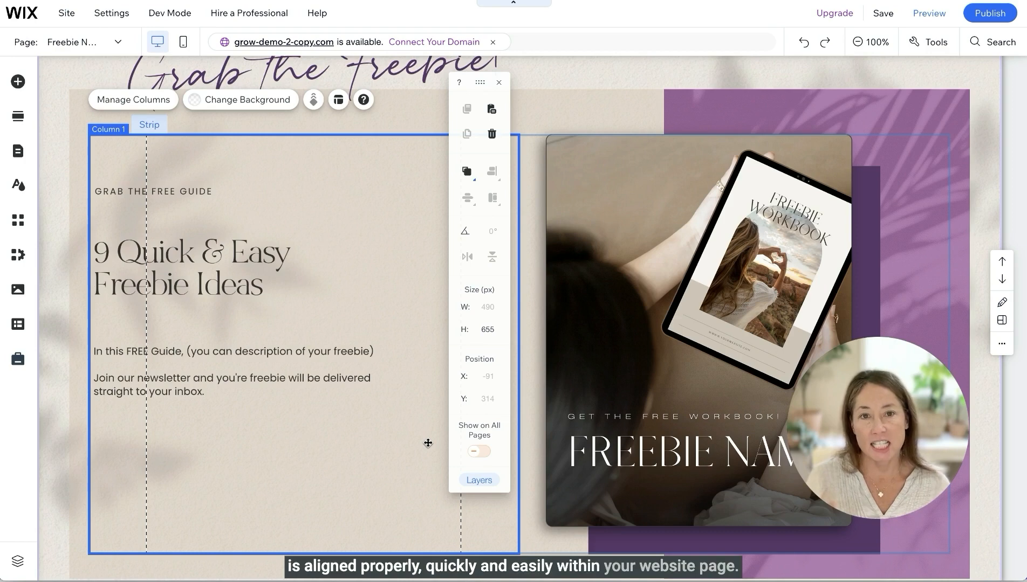
scroll(427, 443, up, 1)
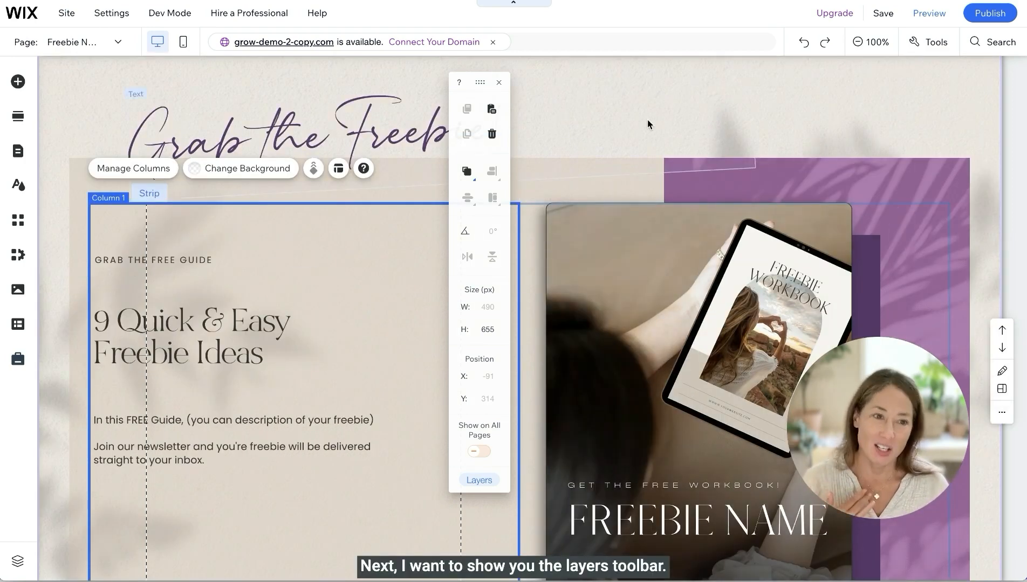
Show the page's layers in place of the editing toolbar and list the elements inside Column 1
click(499, 82)
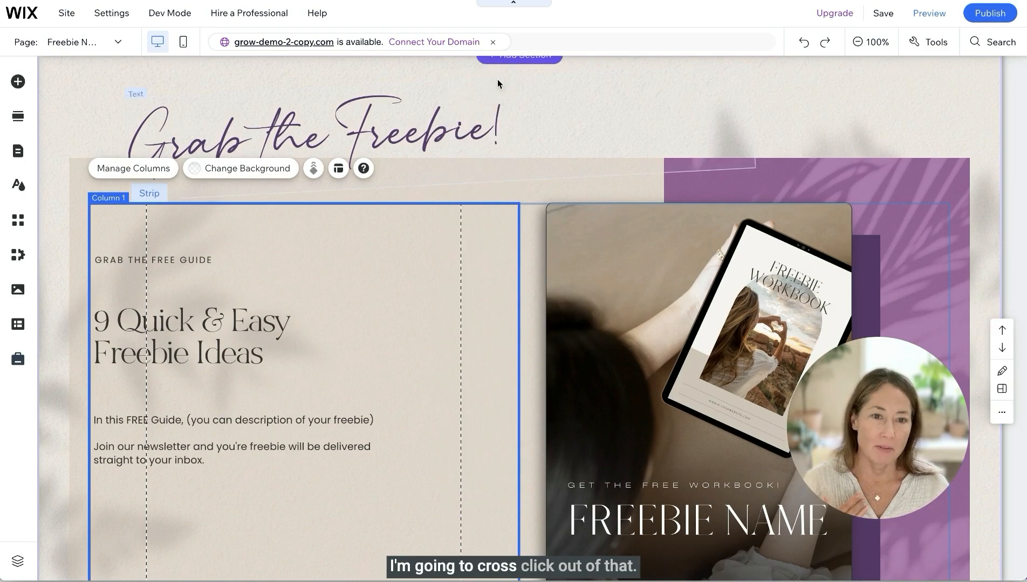
click(923, 43)
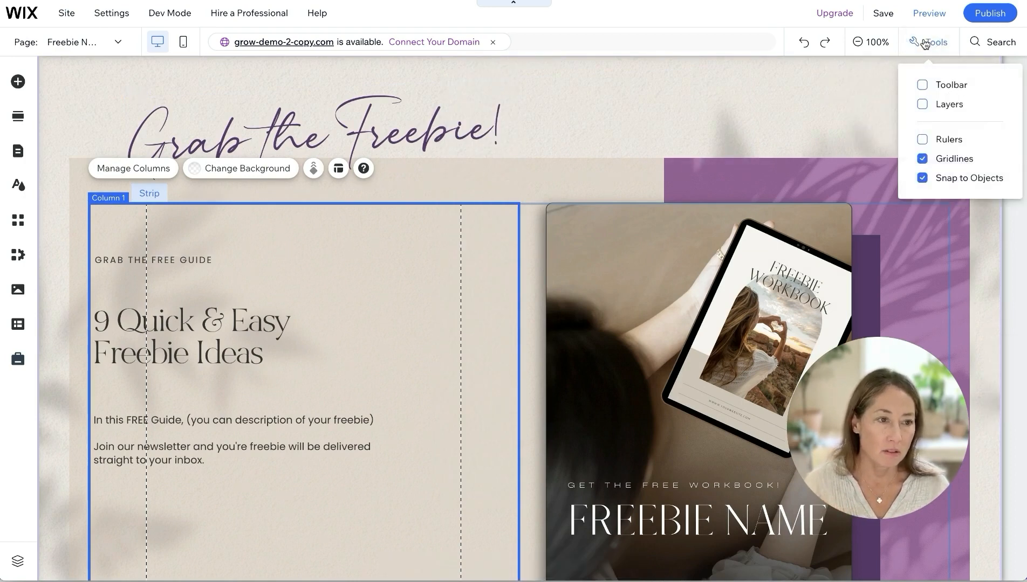
click(950, 107)
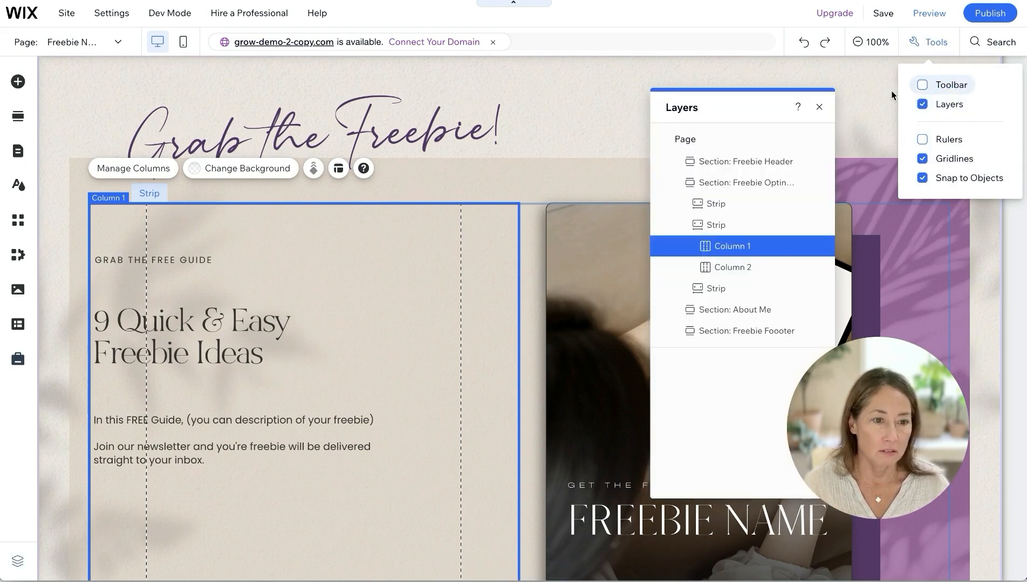
drag(755, 106, 715, 78)
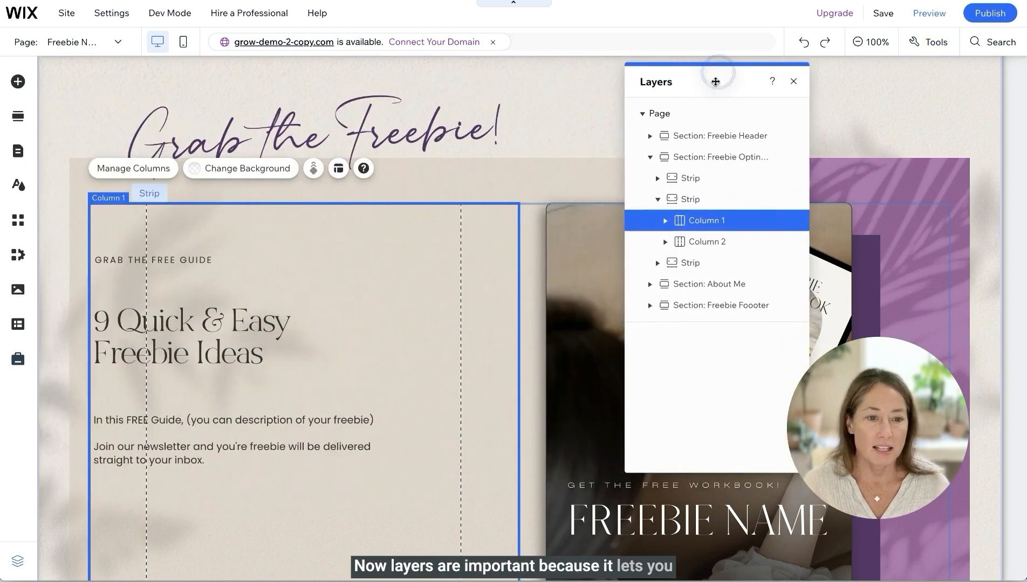
click(666, 221)
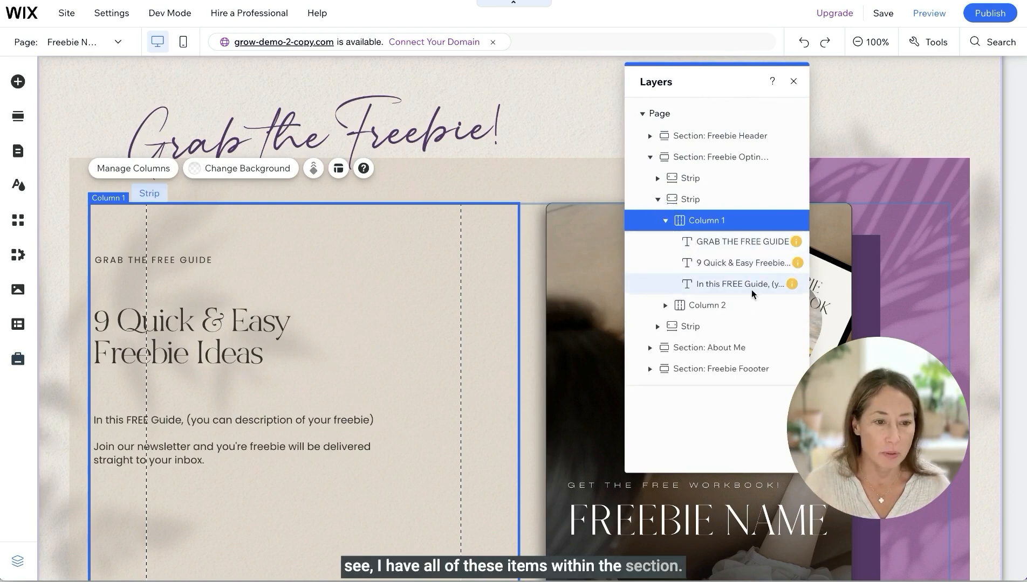
mouse_move(797, 242)
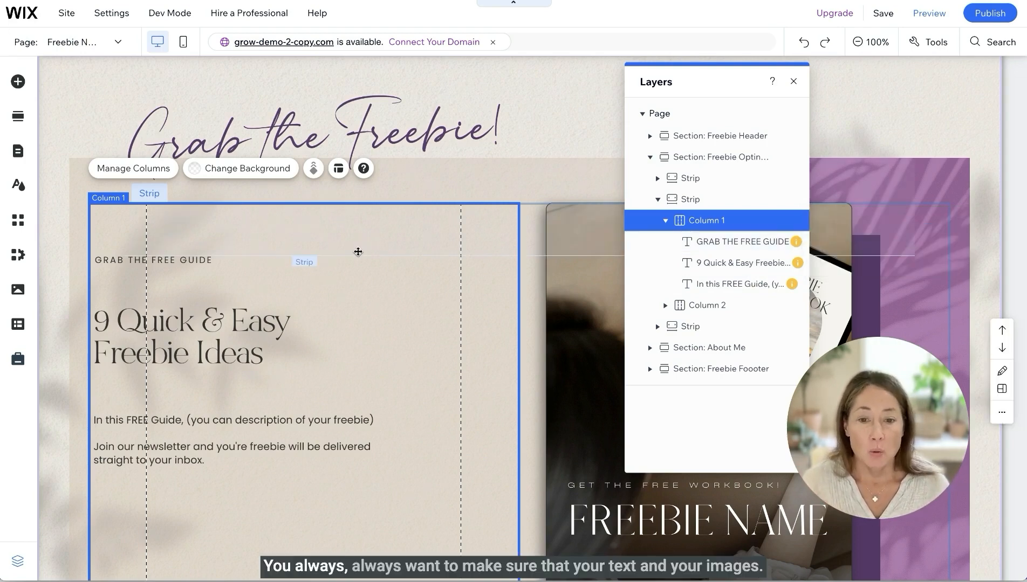
Move the subheading, the main heading and the description paragraph rightward to start inside the column's left gridline
click(185, 261)
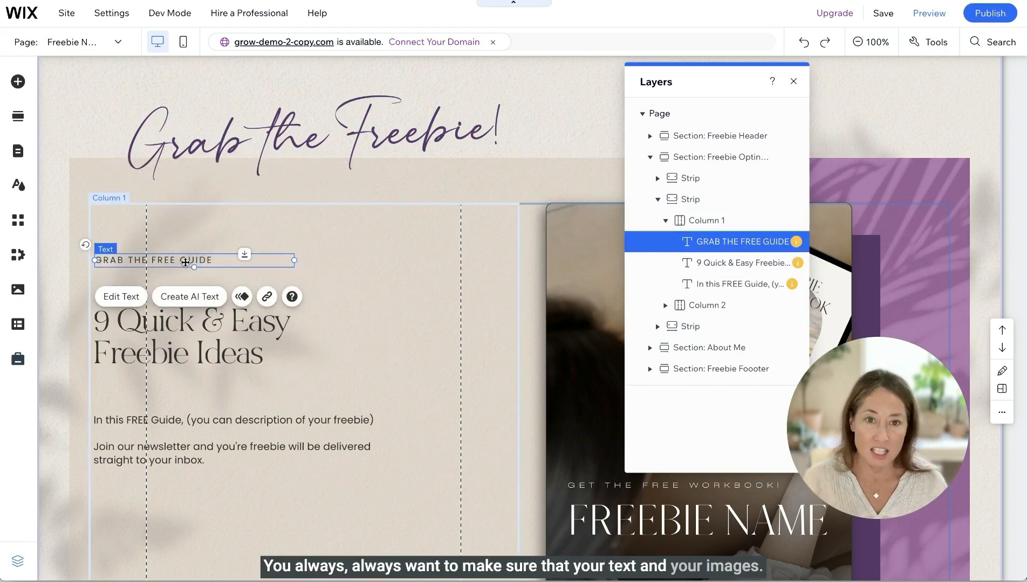
drag(185, 263, 243, 264)
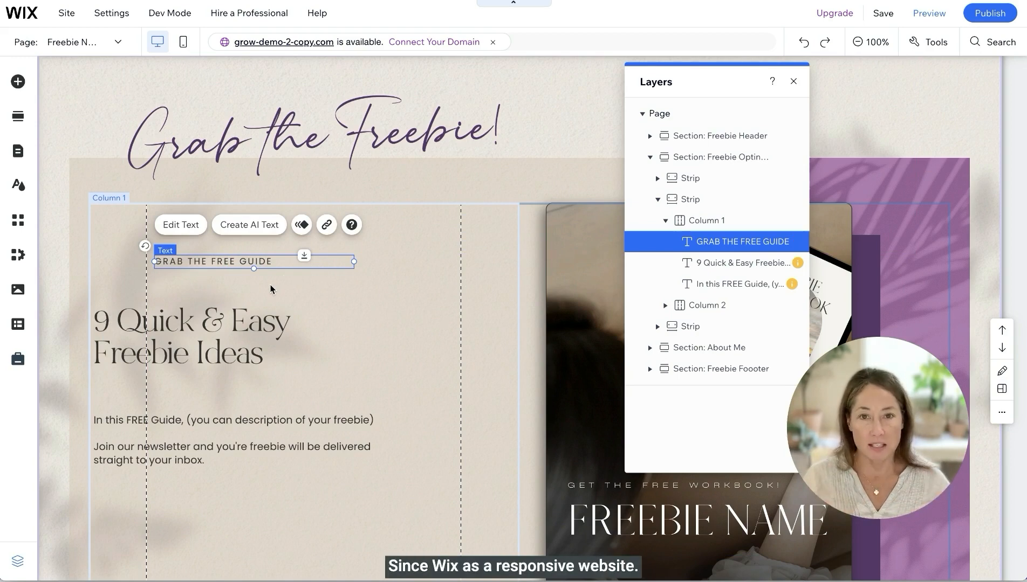
click(170, 353)
drag(169, 353, 229, 348)
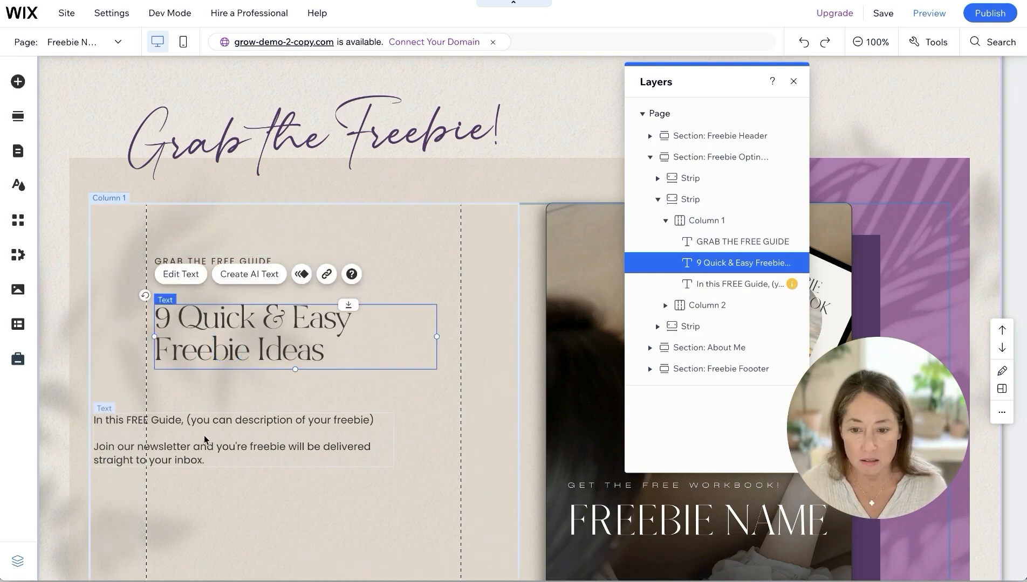
click(205, 436)
drag(205, 437, 264, 421)
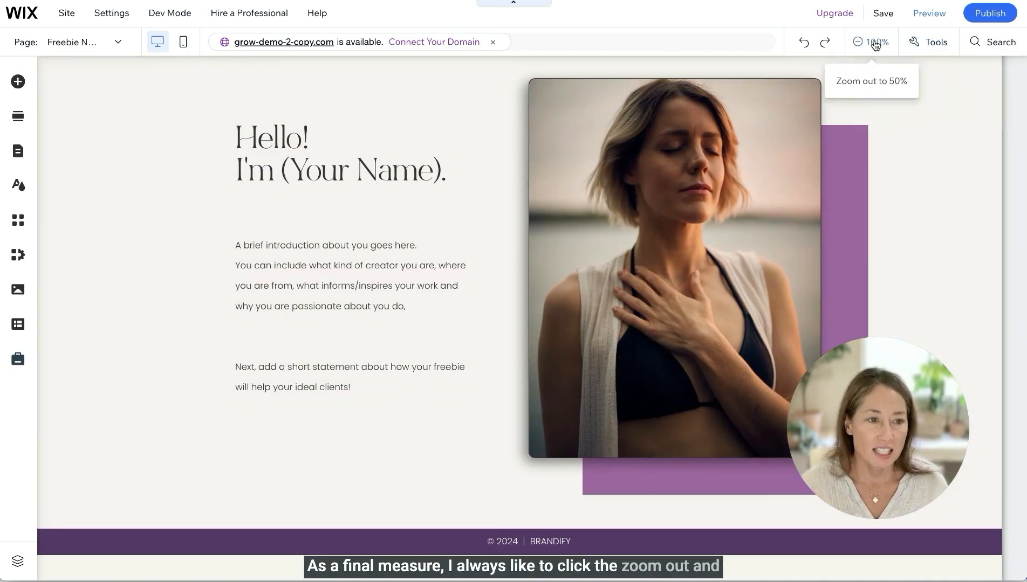
Zoom out to 50% and review the overall layout of the freebie page from header to footer
click(873, 42)
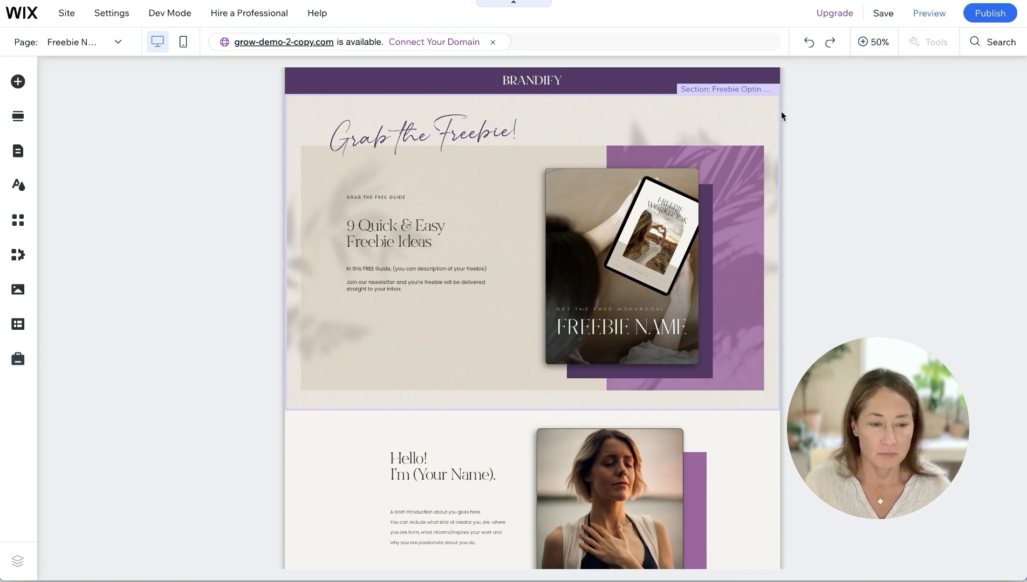
scroll(671, 166, down, 2)
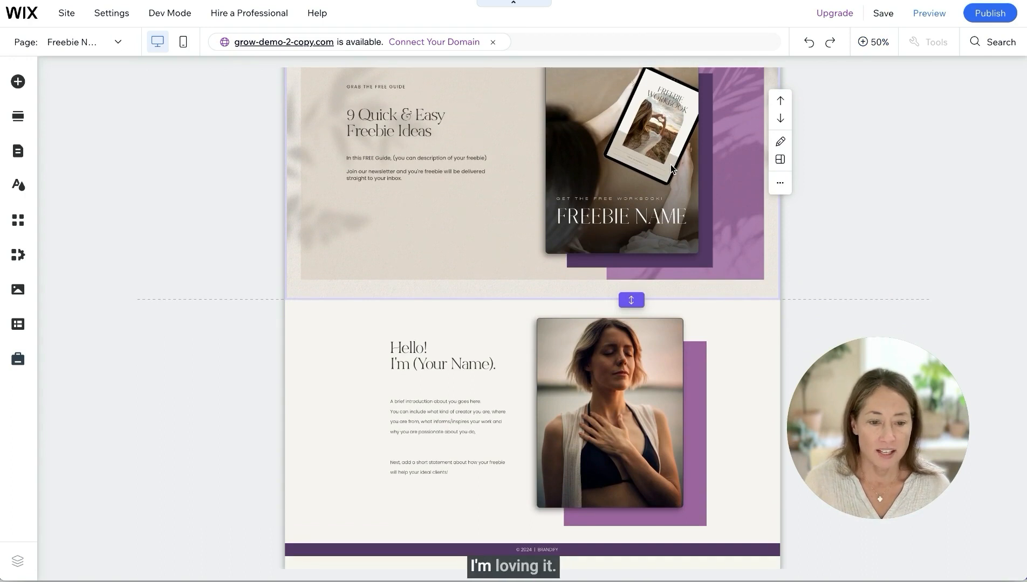
scroll(671, 165, up, 2)
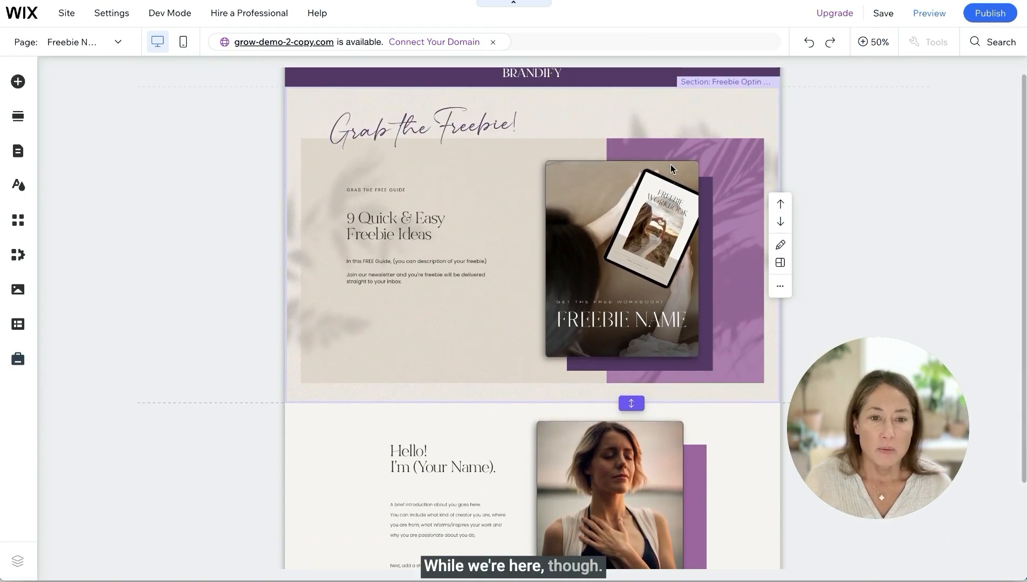
Move the freebie opt-in section one position down and back up above the About Me section
scroll(671, 165, up, 1)
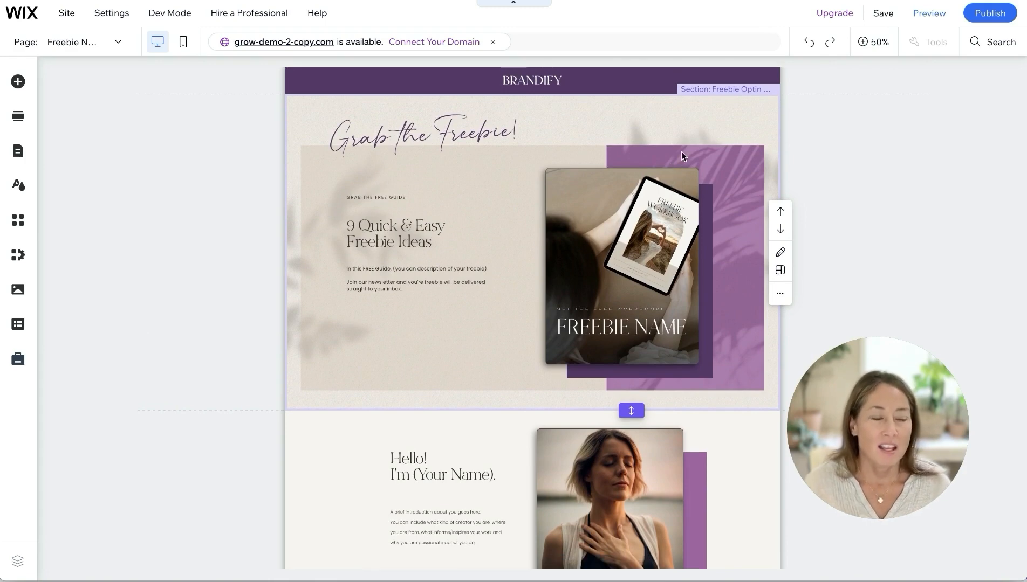
click(721, 112)
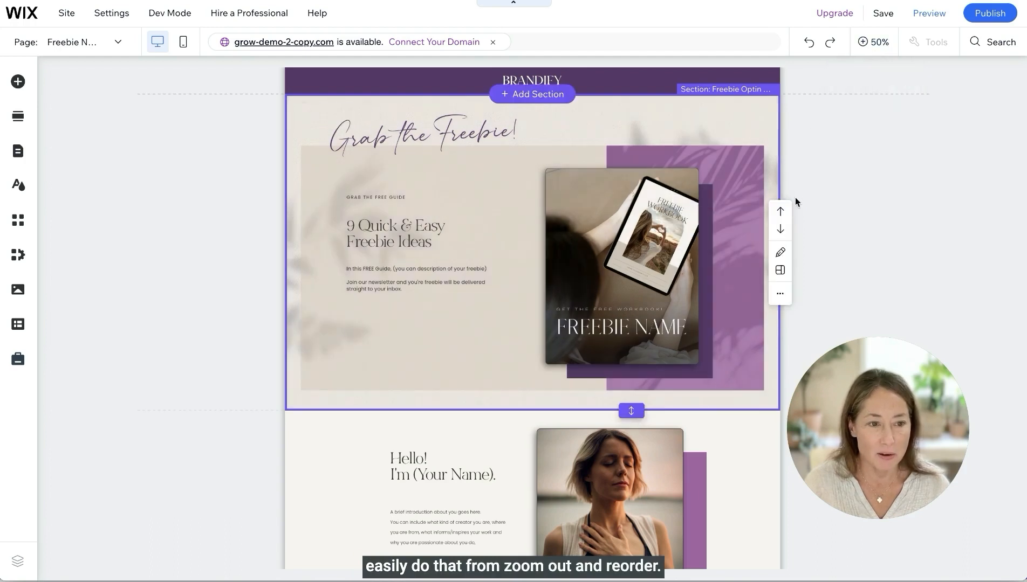
scroll(780, 230, down, 1)
scroll(754, 142, up, 1)
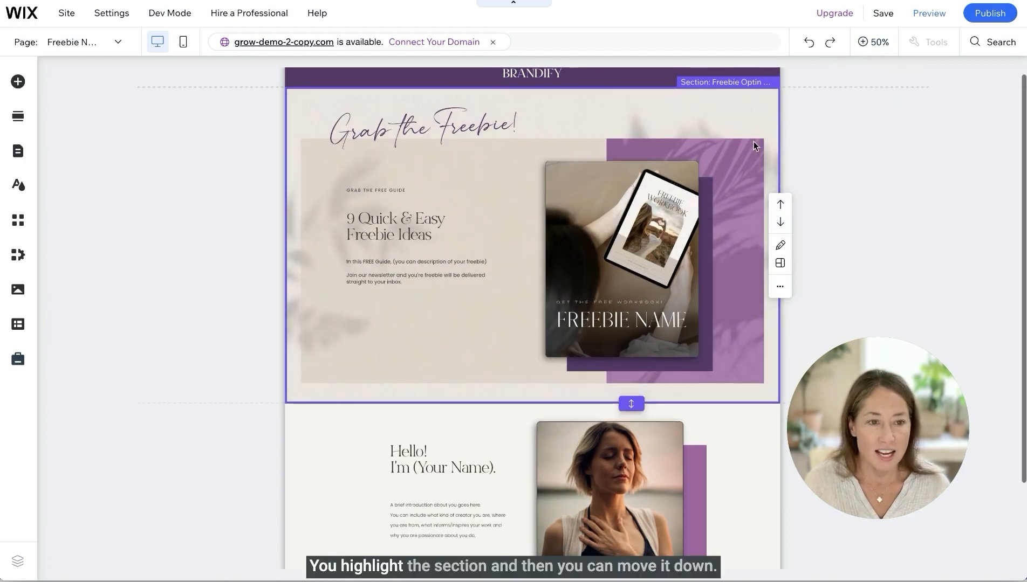
click(780, 227)
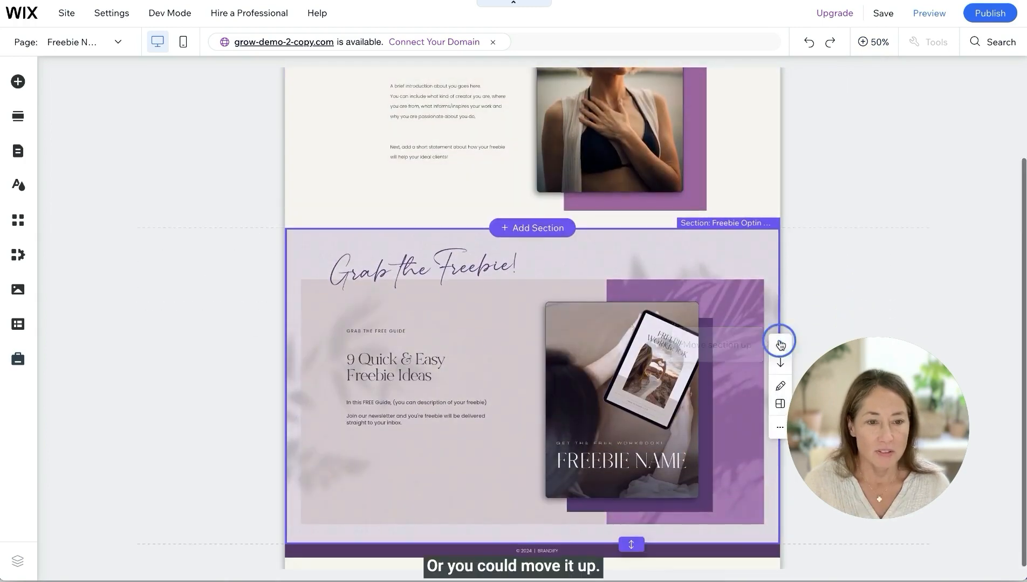
click(780, 345)
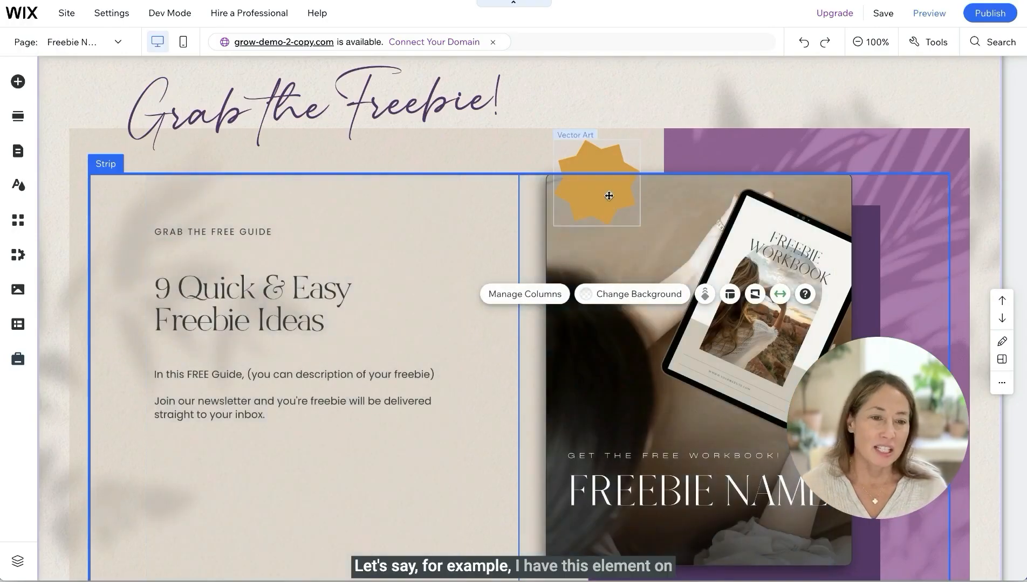
Save the yellow star shape to My Designs under the suggested name
click(607, 194)
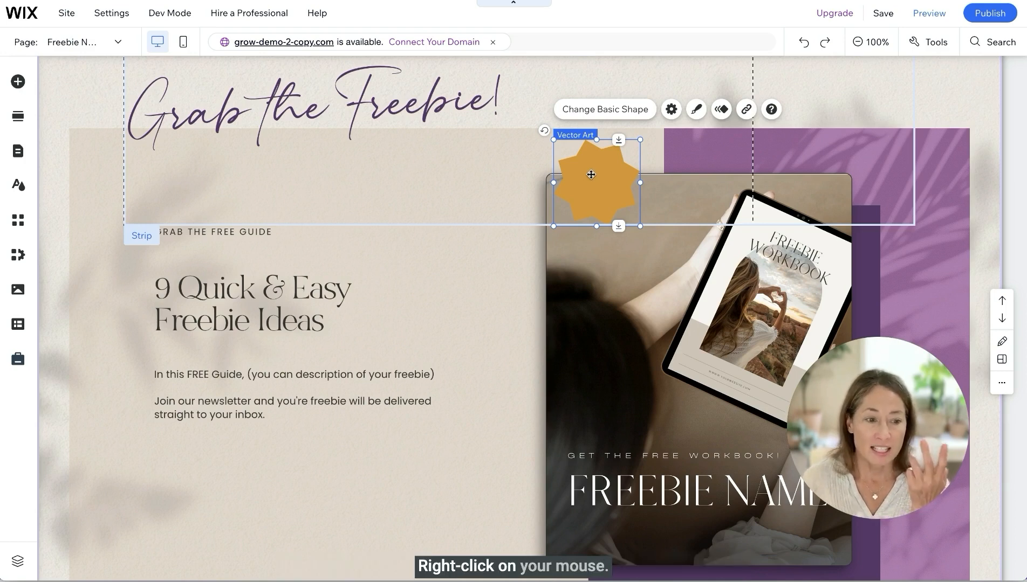
right_click(592, 174)
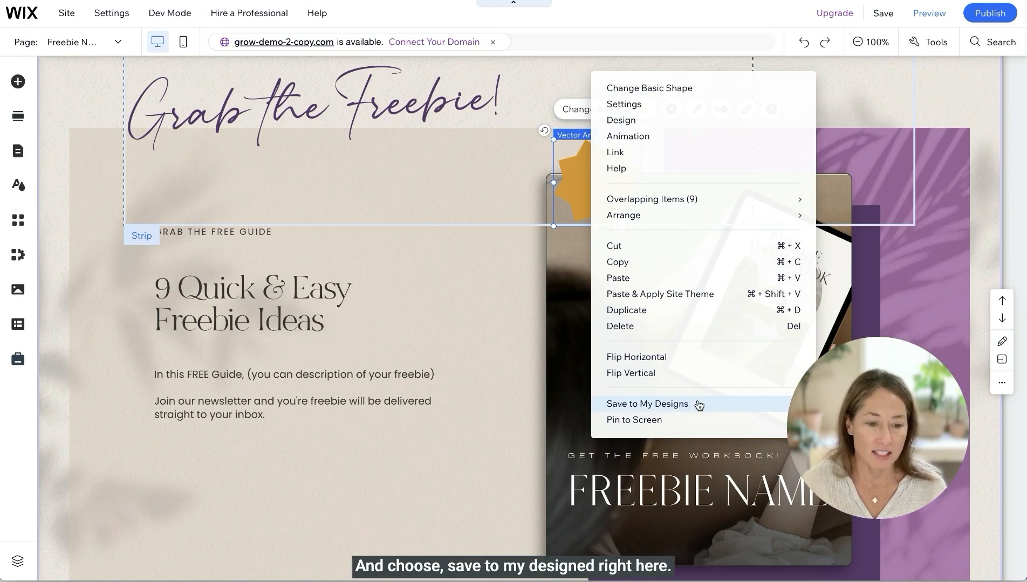
click(667, 407)
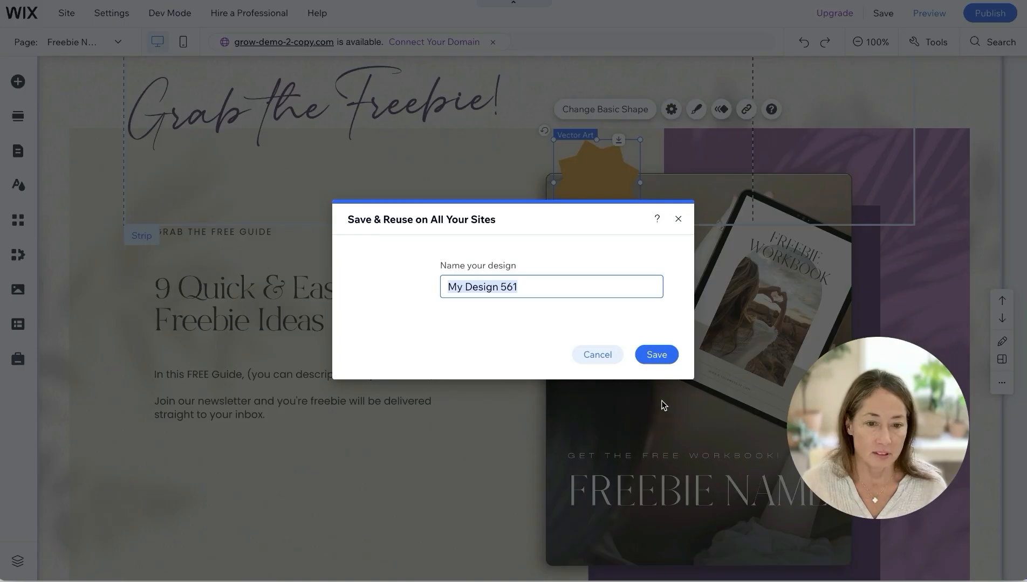
click(655, 354)
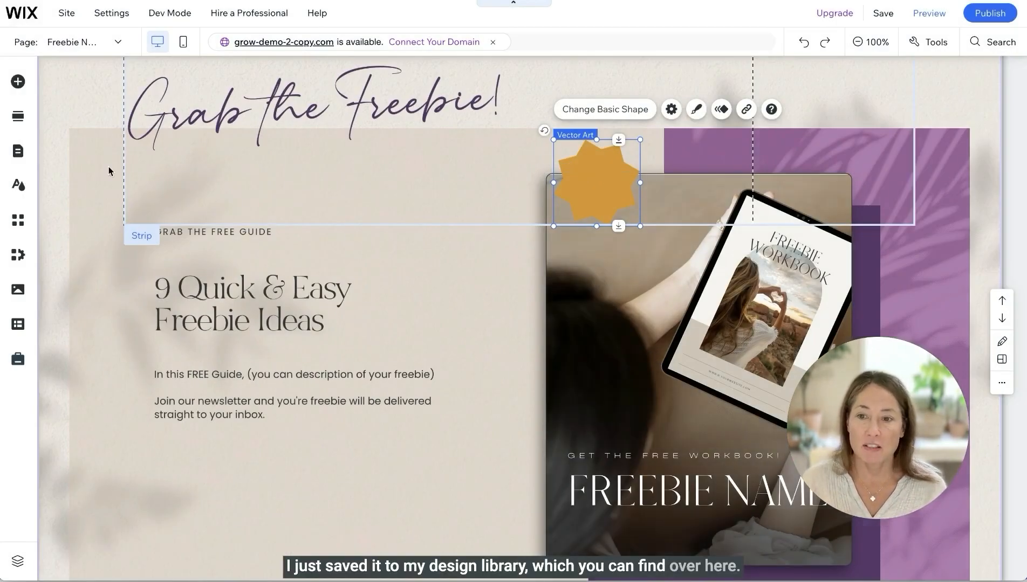
Check the saved star in the My Designs library and delete the original yellow star from the page
click(18, 84)
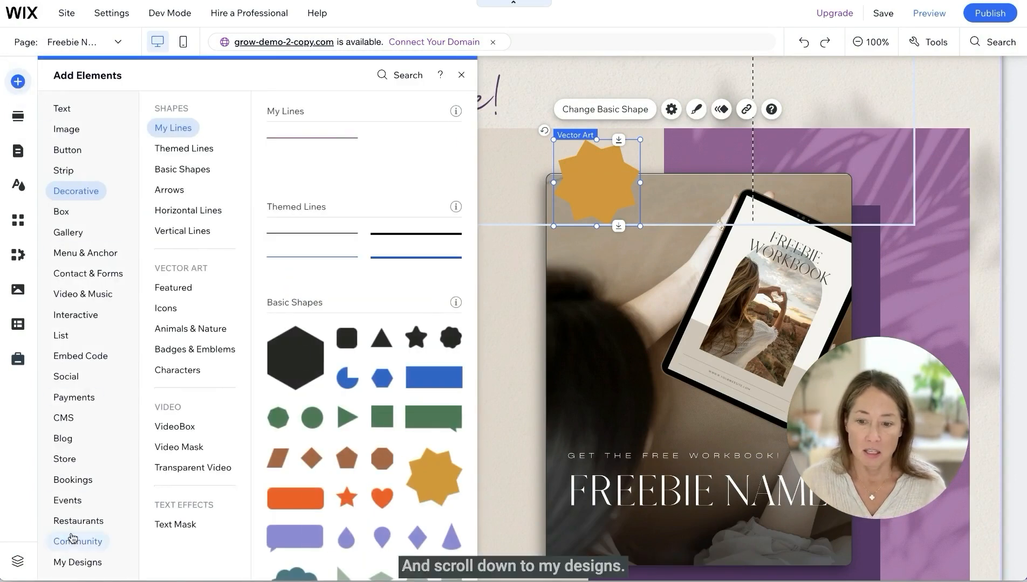
mouse_move(80, 567)
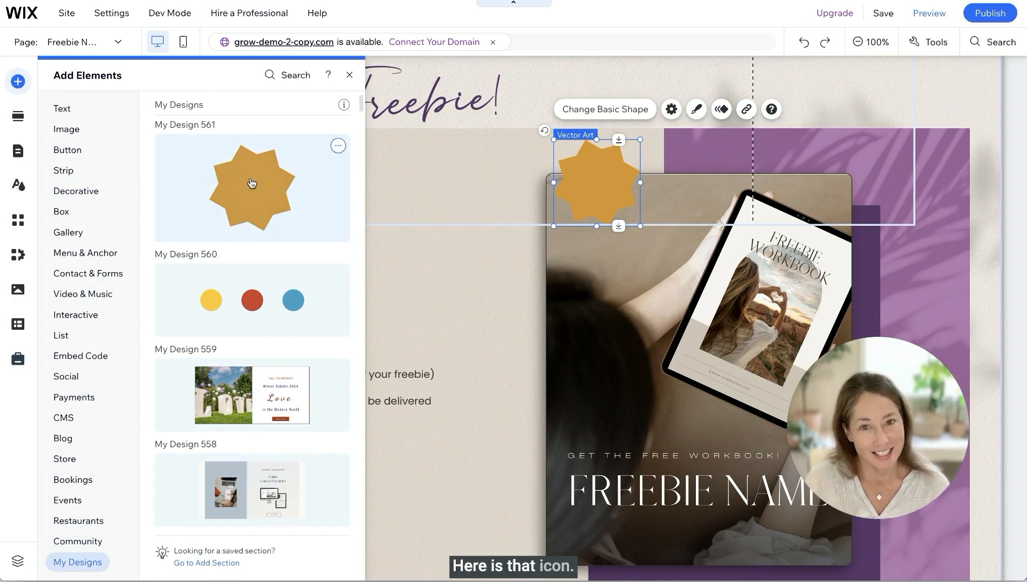
click(613, 182)
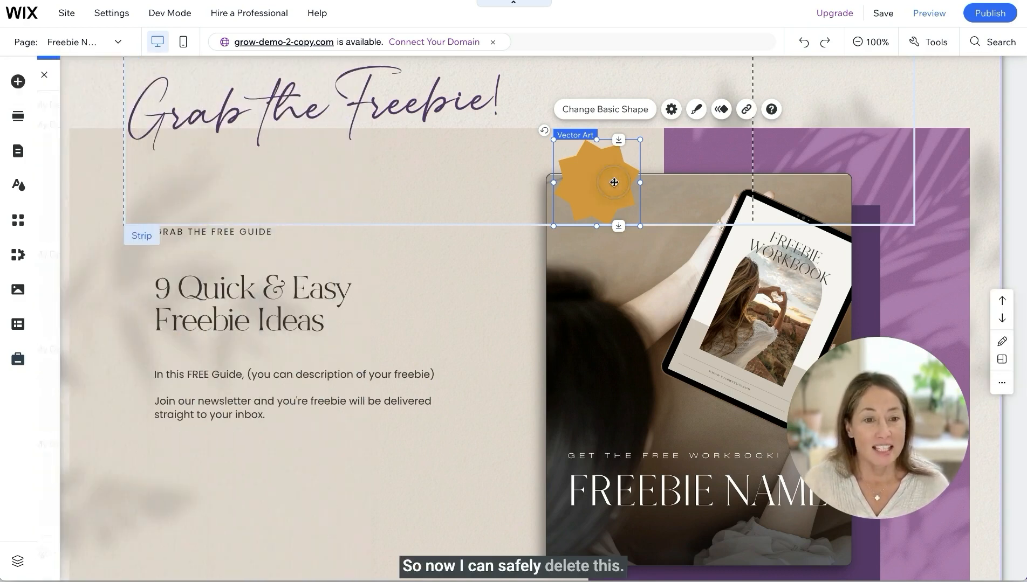
key(Delete)
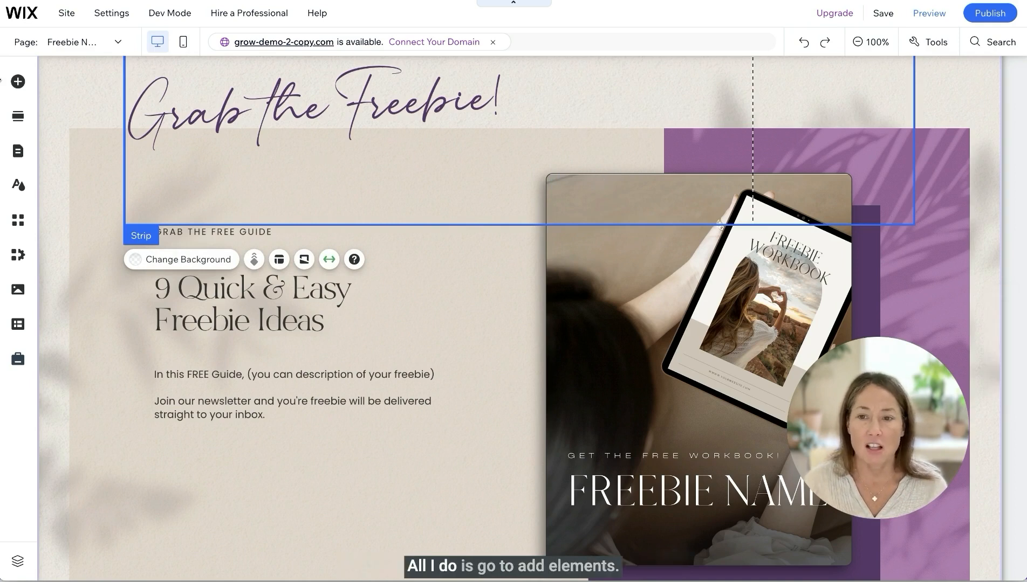
Add the saved yellow star from My Designs onto the freebie section
click(16, 83)
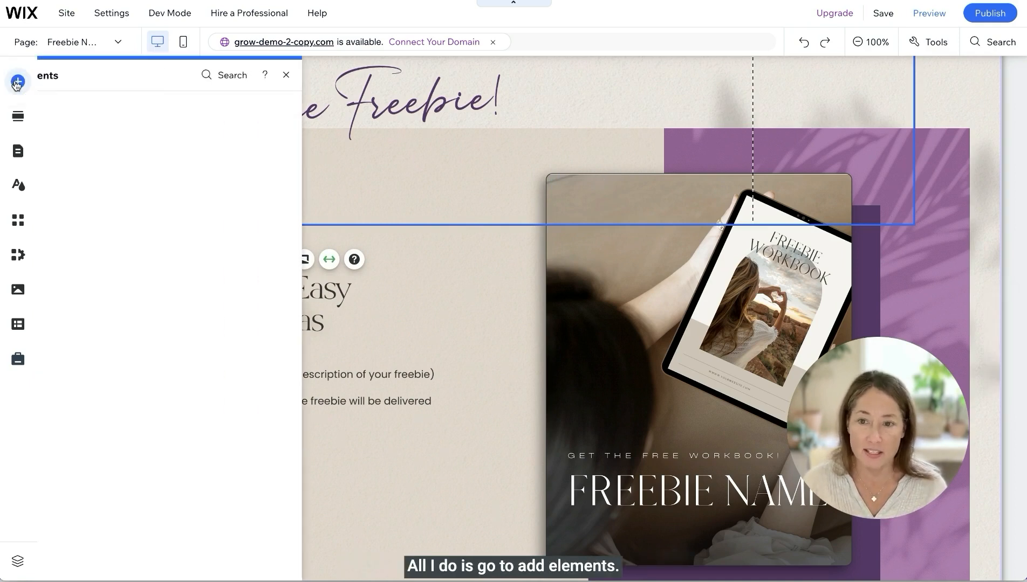
click(70, 562)
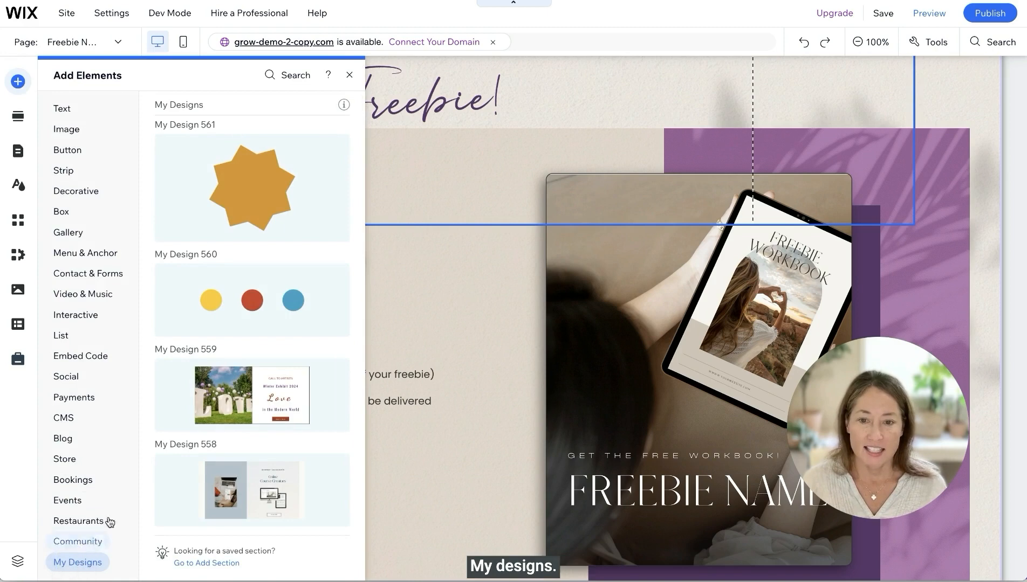
click(251, 210)
drag(520, 312, 563, 209)
Try to select the yellow star lying behind the two-column strip
click(513, 325)
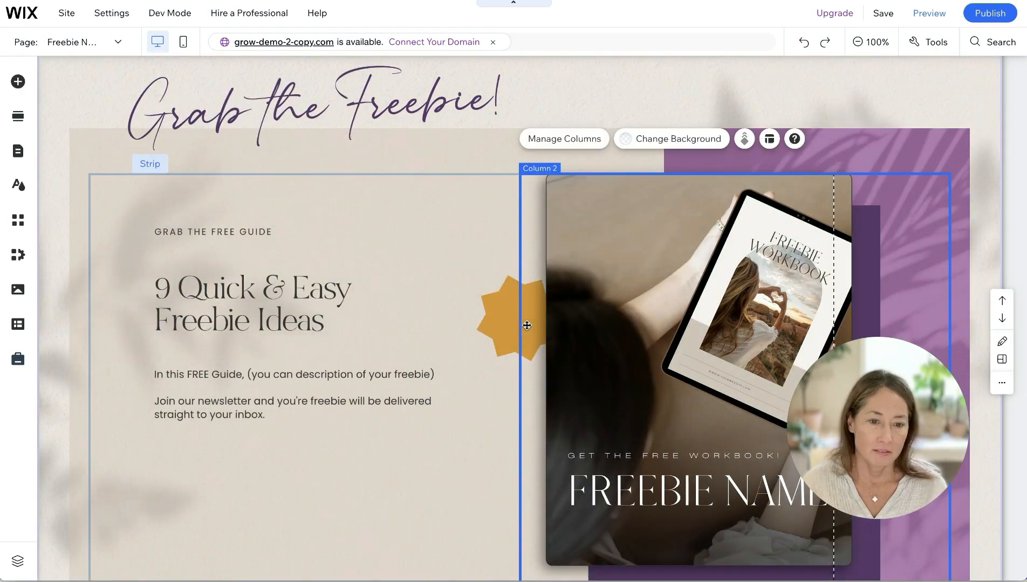
click(512, 327)
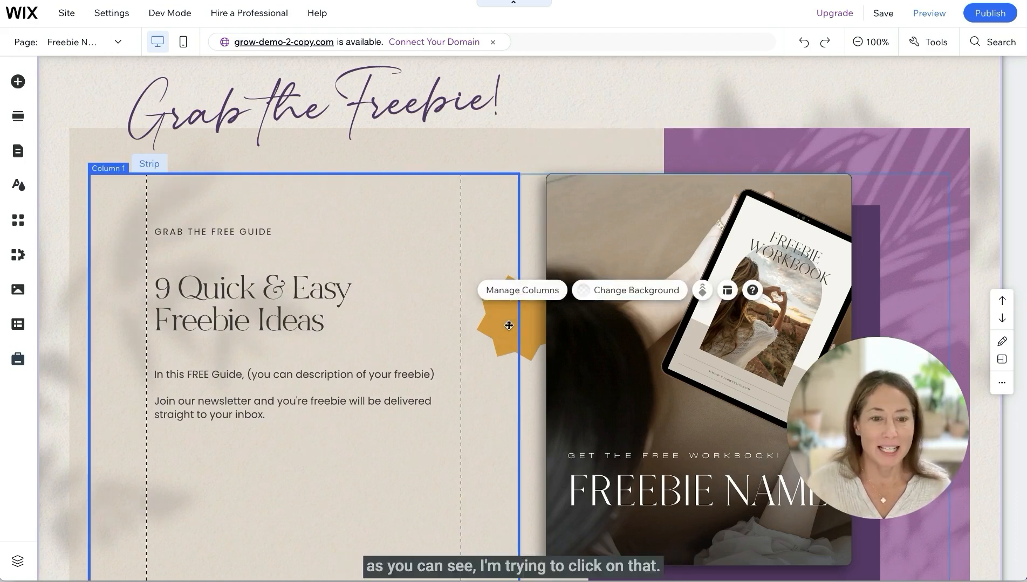
click(521, 322)
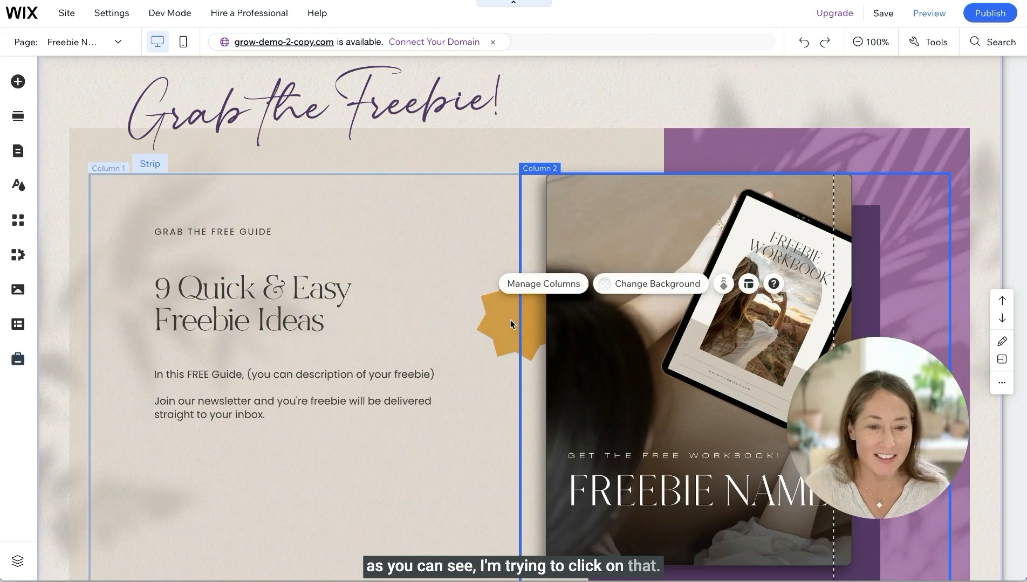
click(511, 320)
click(527, 318)
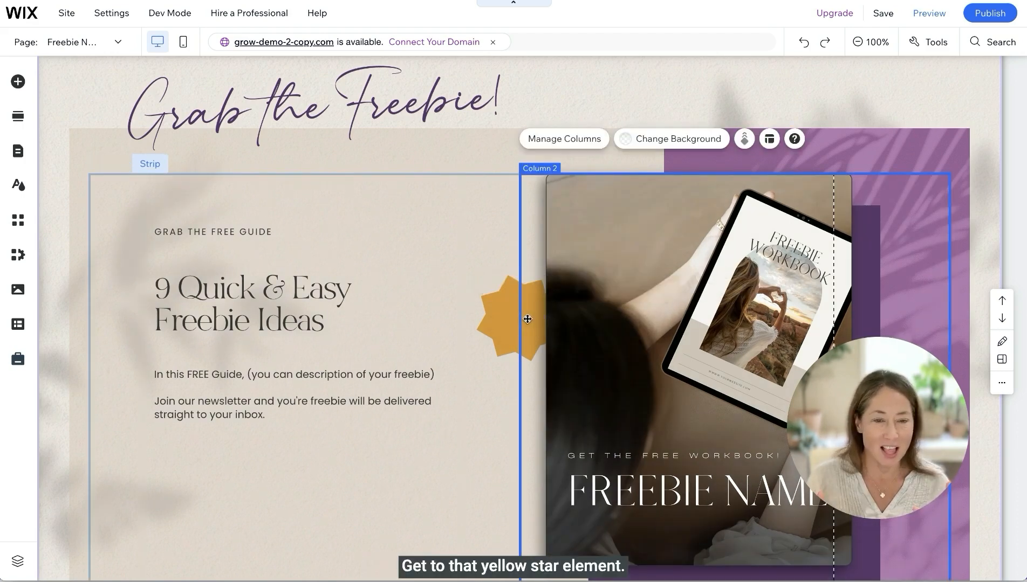
click(488, 319)
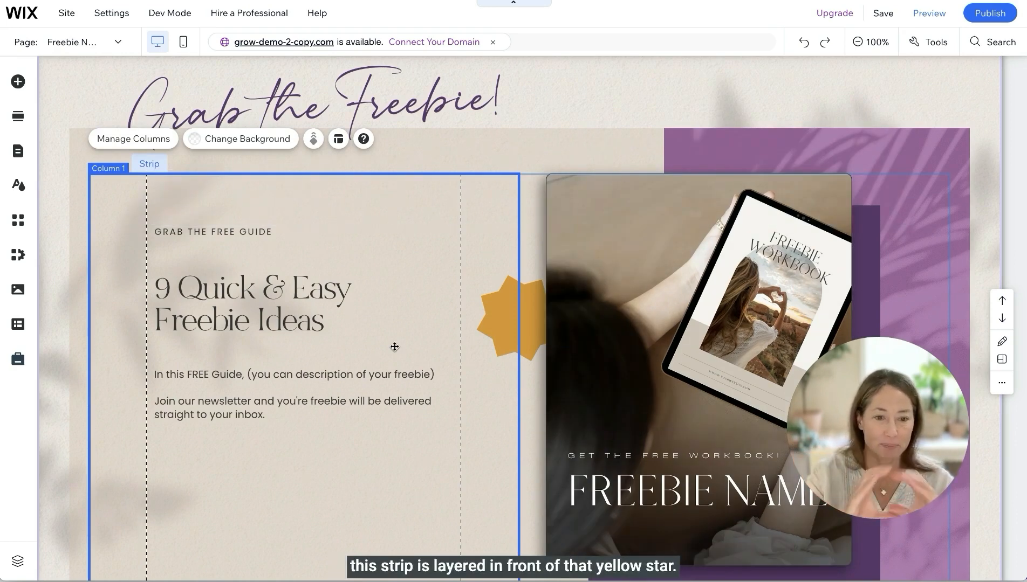
Arrange the two-column content strip behind the yellow star and delete the star
click(937, 43)
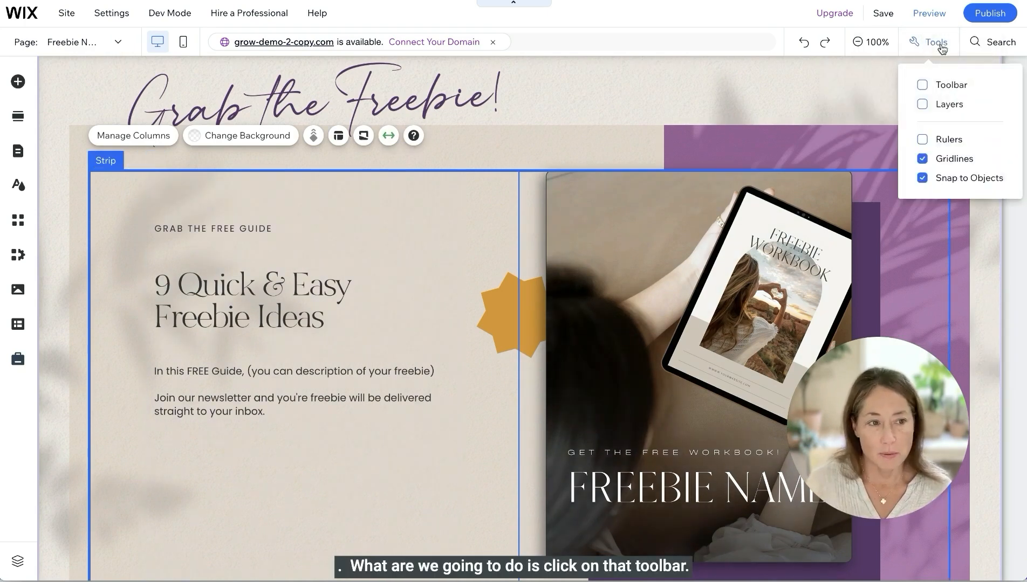
click(923, 85)
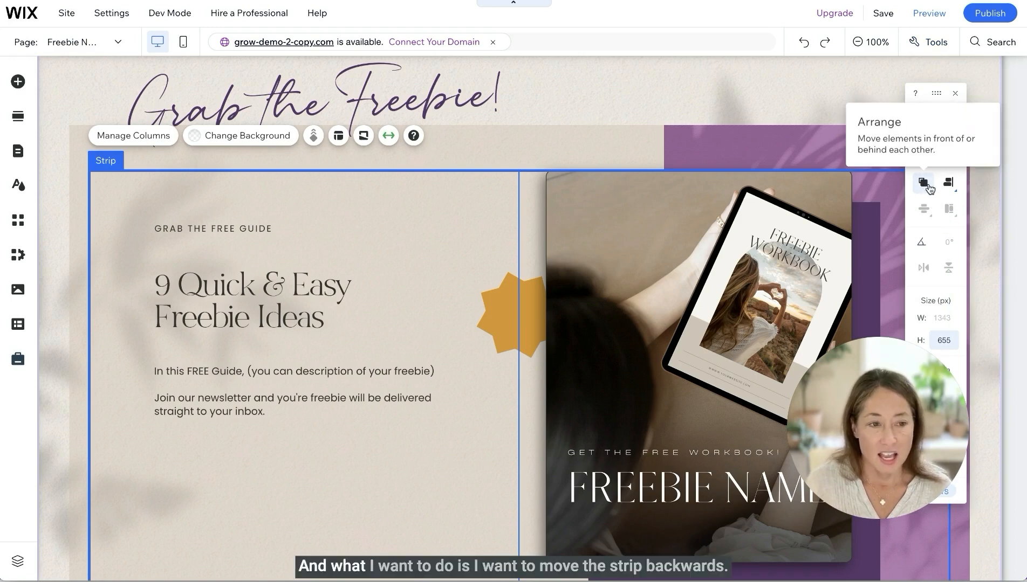
click(924, 185)
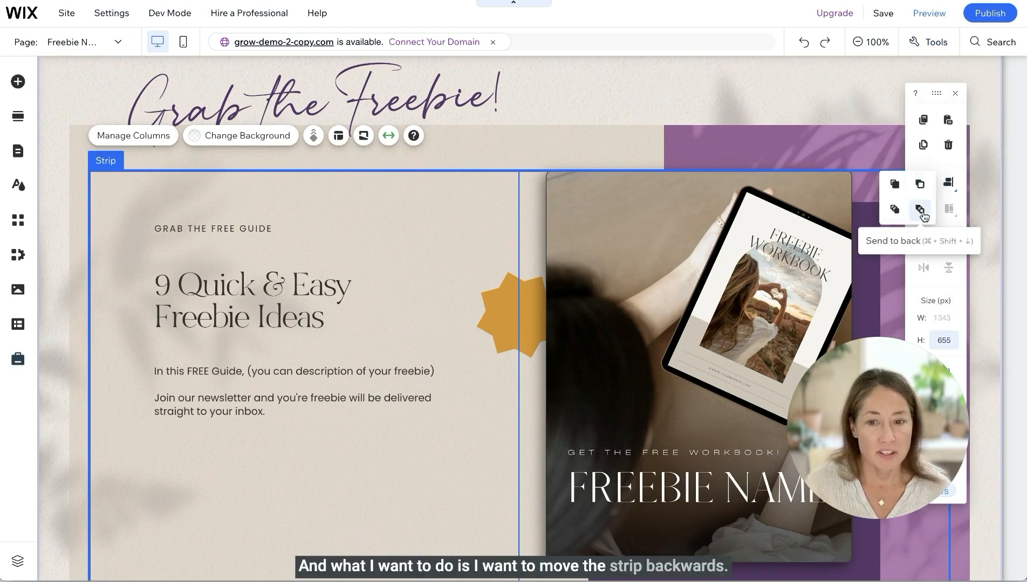
click(919, 185)
click(526, 323)
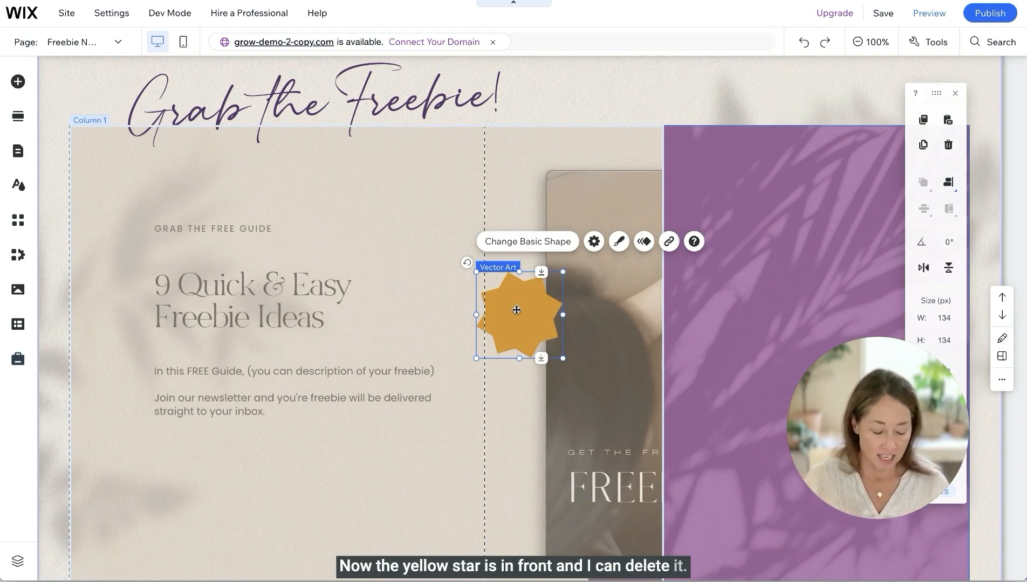
key(Delete)
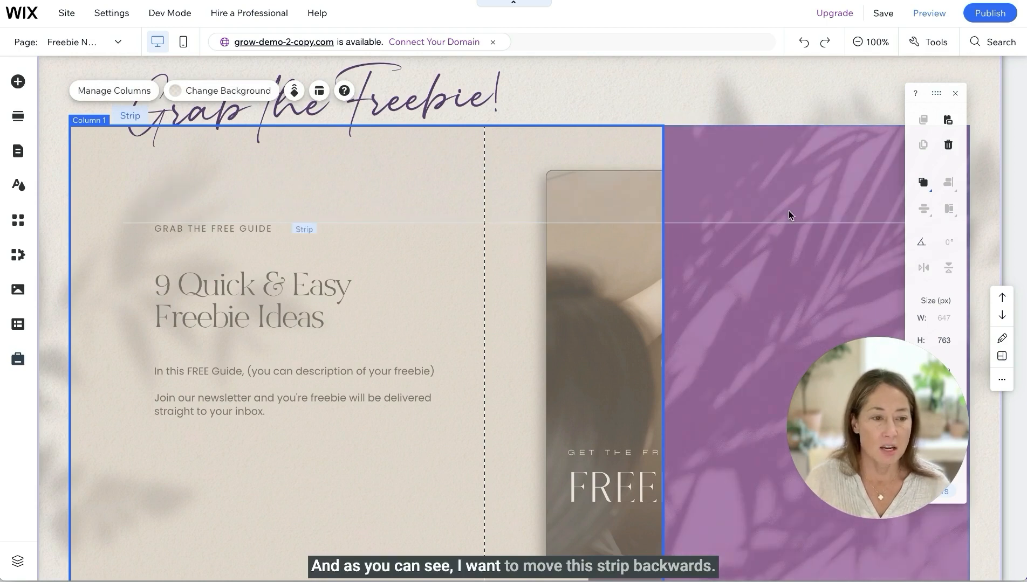
Send the beige and purple background strip to the back, behind the text and image strip
click(923, 182)
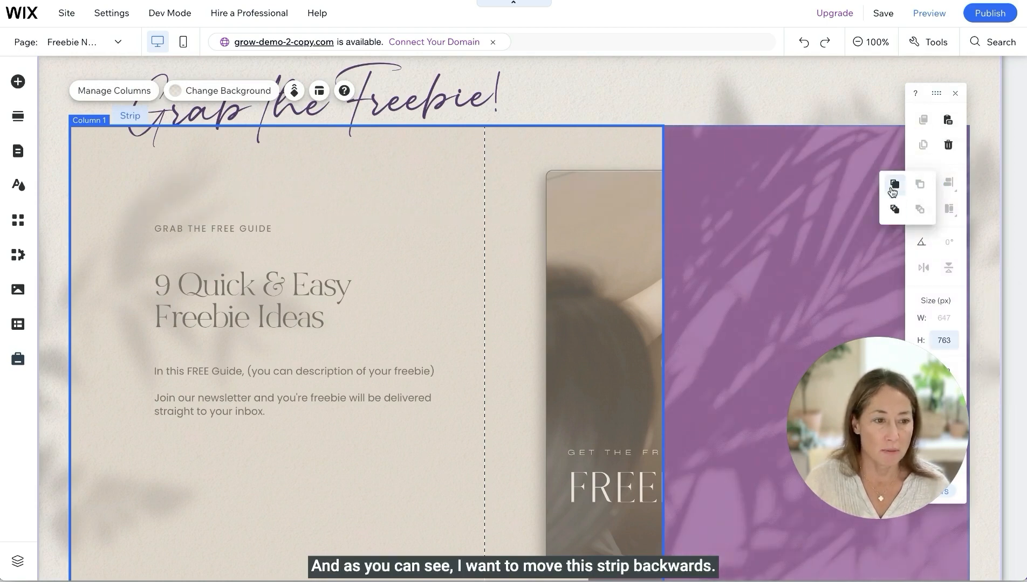
click(696, 284)
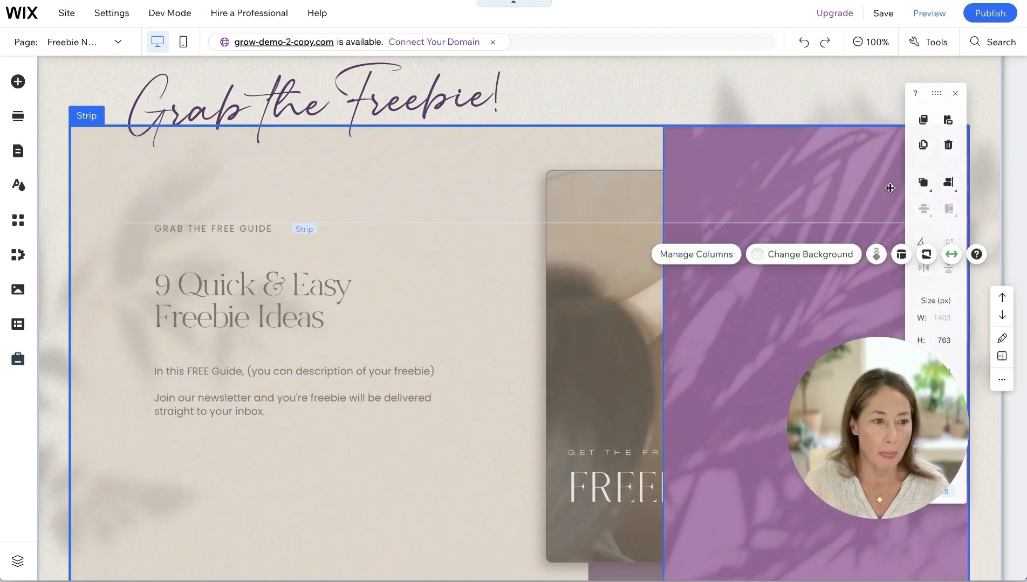
click(923, 183)
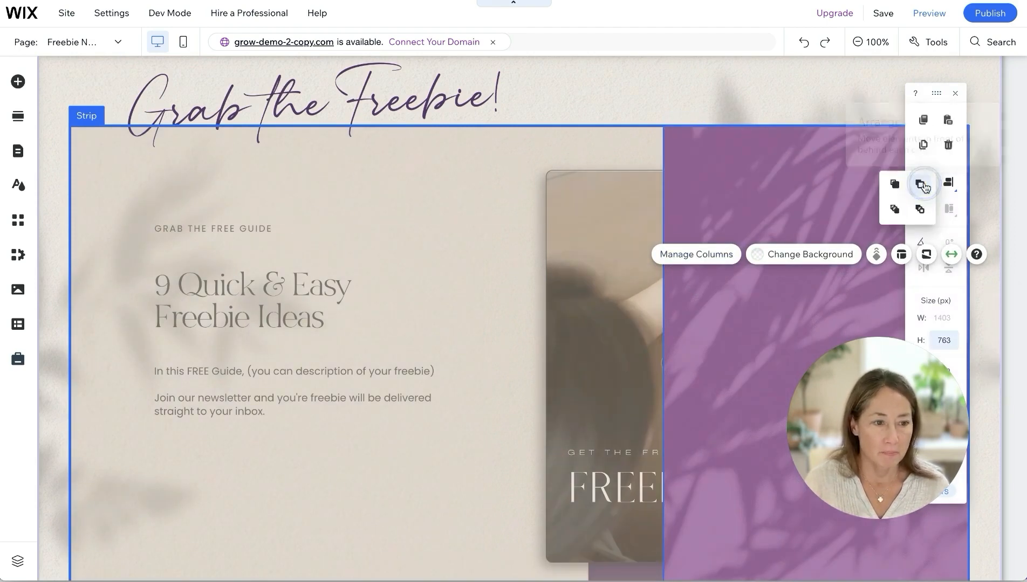
click(920, 210)
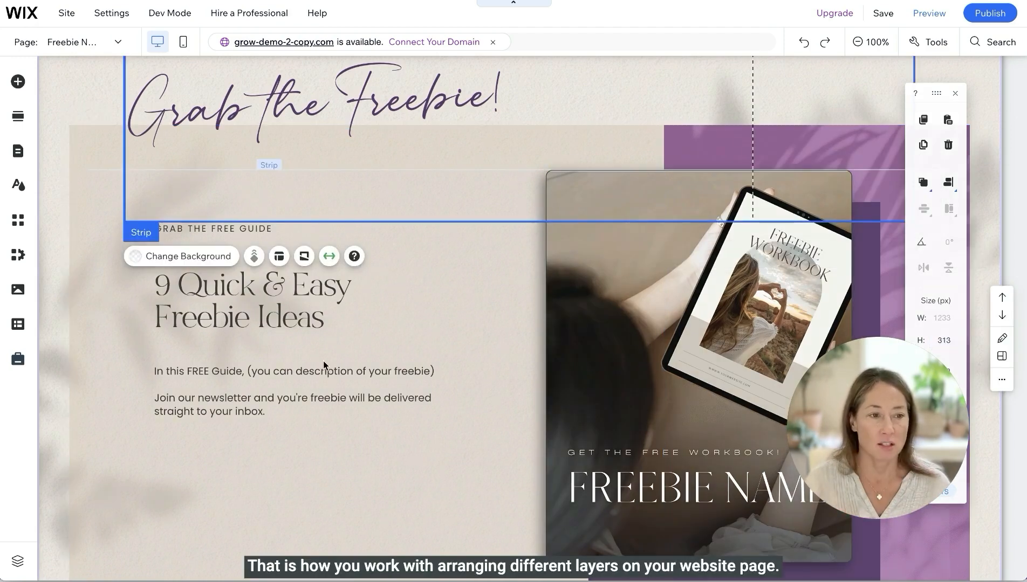
Select the freebie image and the text column in turn, and hide the floating editing toolbar
click(785, 282)
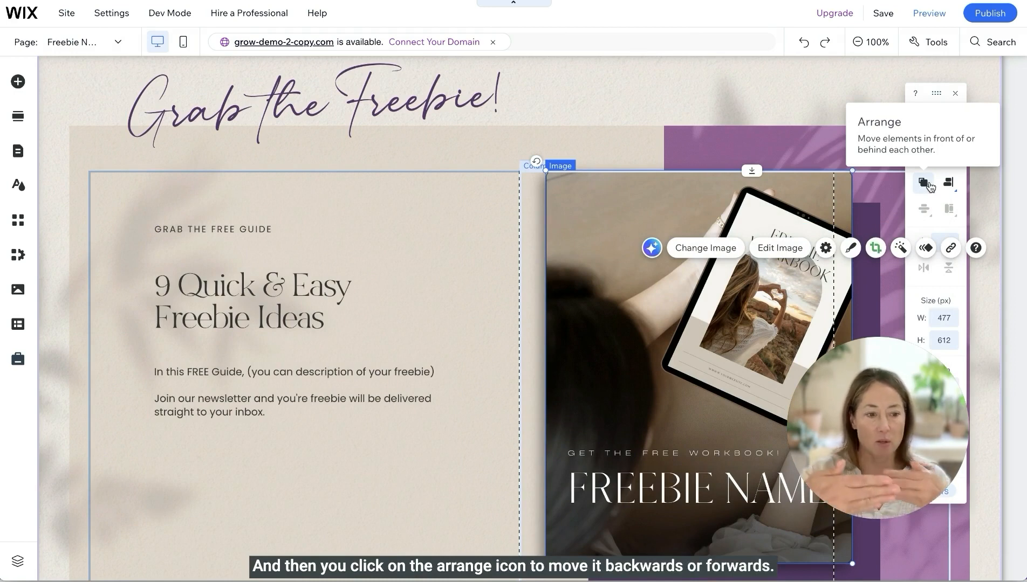
click(506, 258)
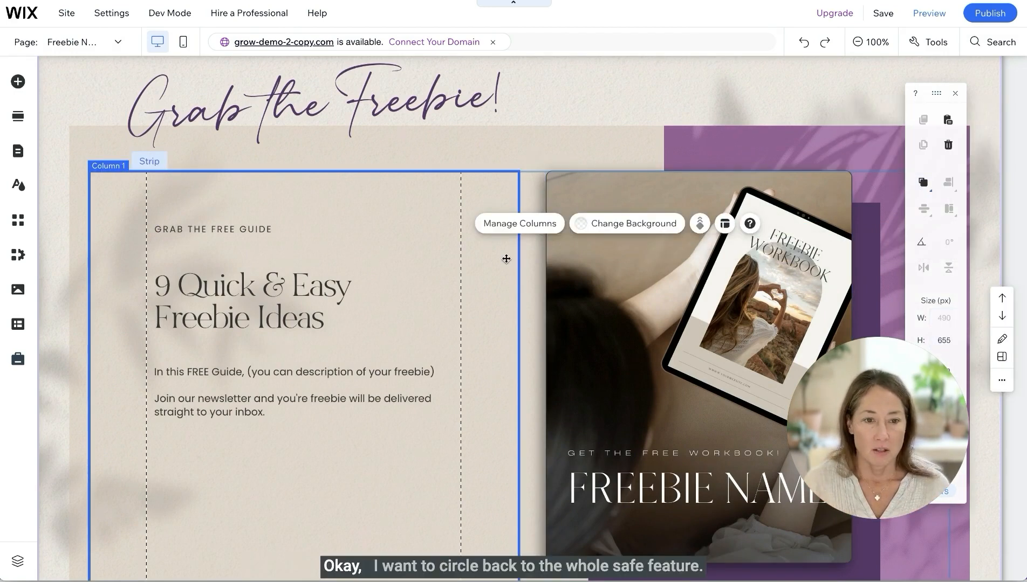
click(955, 94)
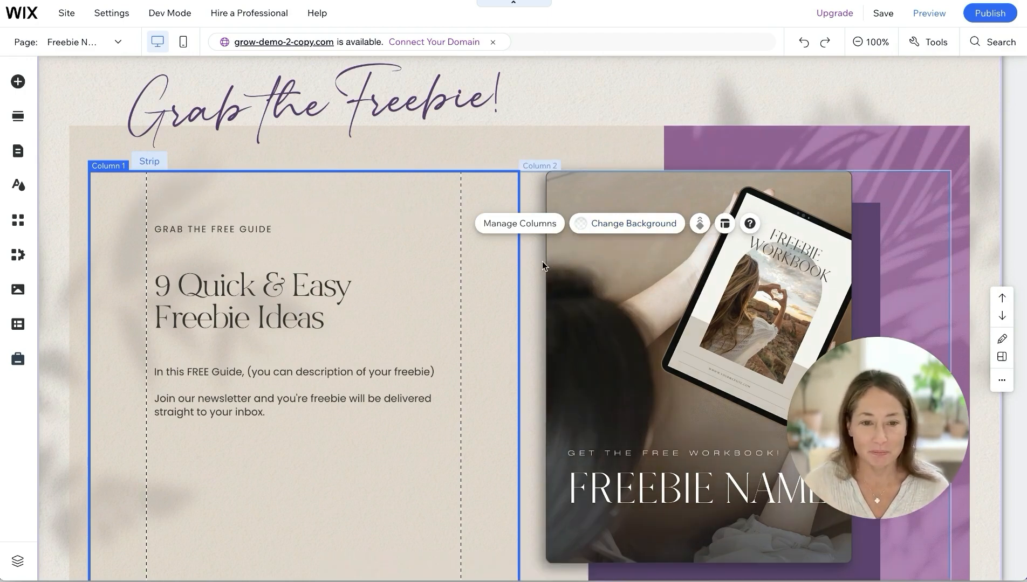
Add the About Me section to the saved sections under the name About Me 2
scroll(590, 183, down, 1)
scroll(590, 182, down, 10)
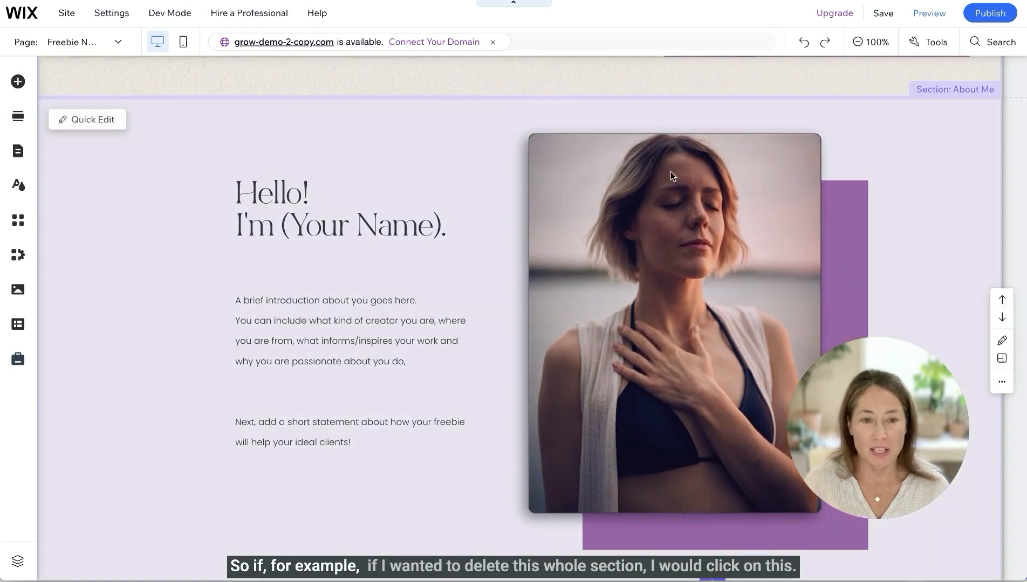
scroll(852, 532, down, 1)
click(852, 531)
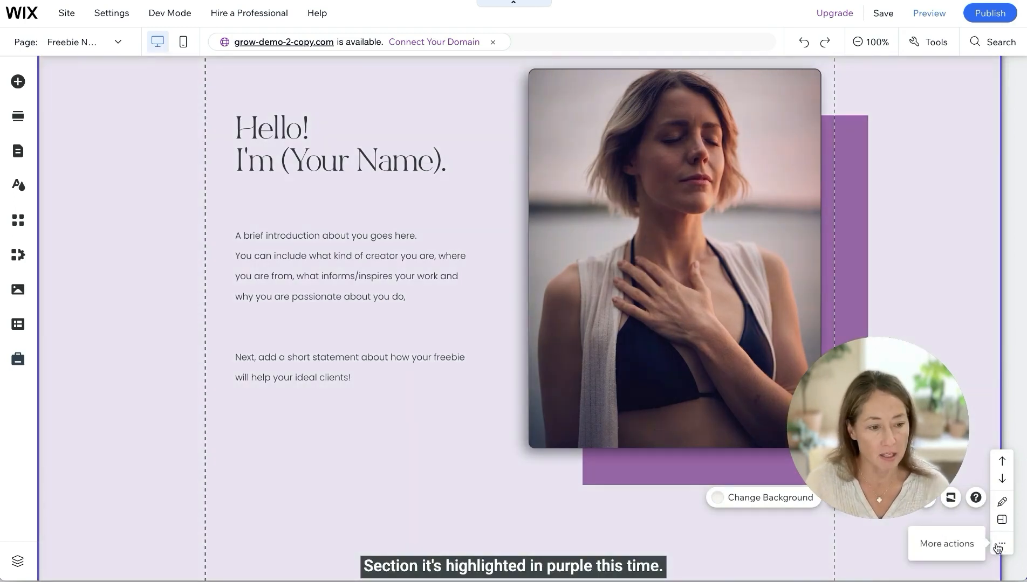
click(1001, 545)
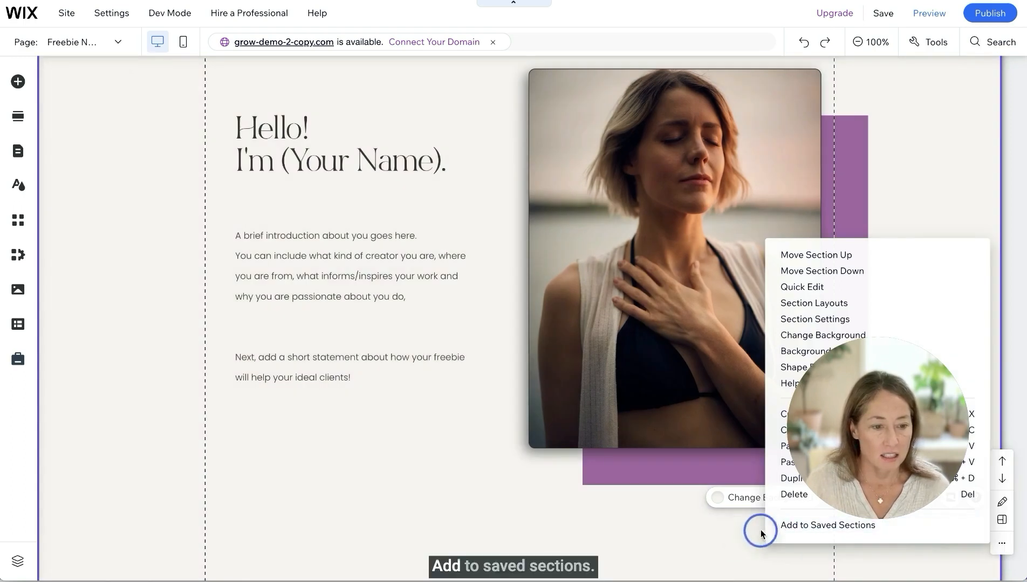
click(798, 526)
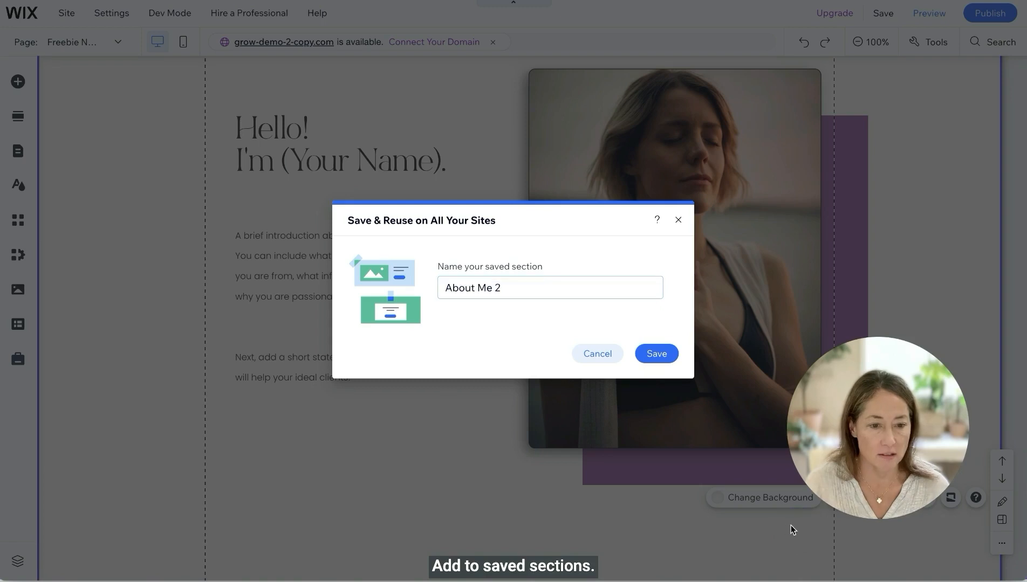
click(652, 352)
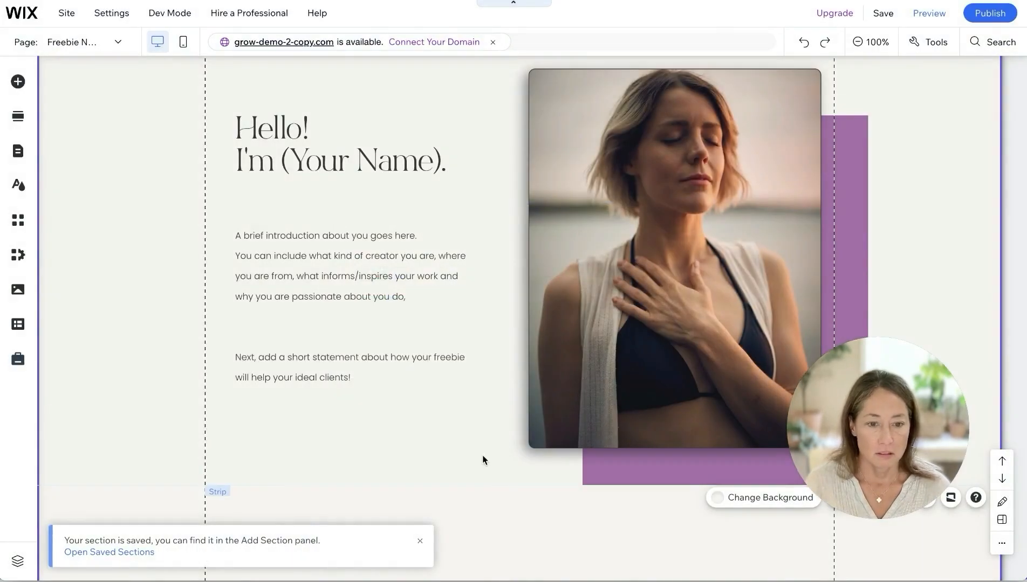
Zoom the page out to 50% and delete the whole About Me section
click(869, 41)
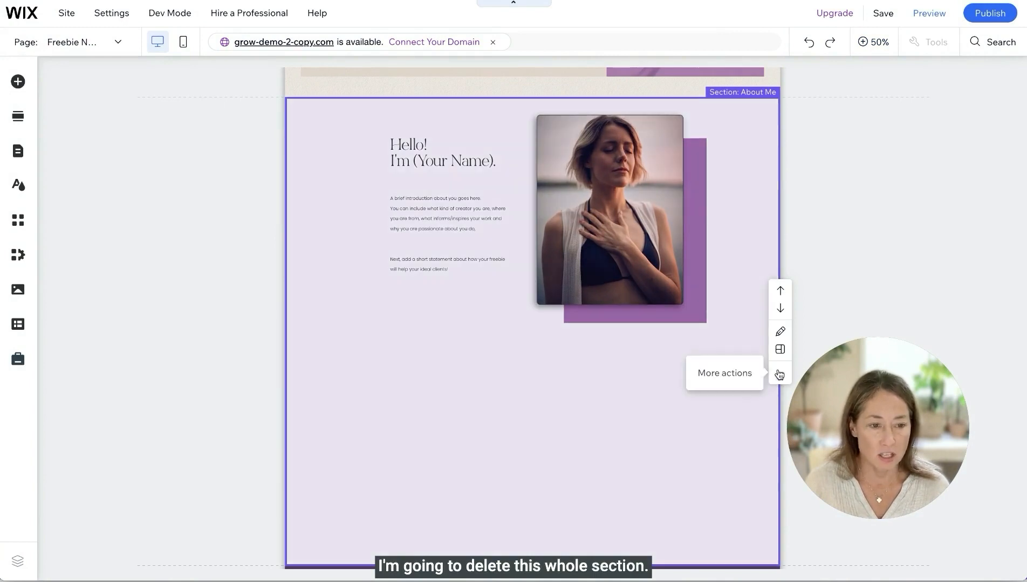
click(779, 373)
click(718, 338)
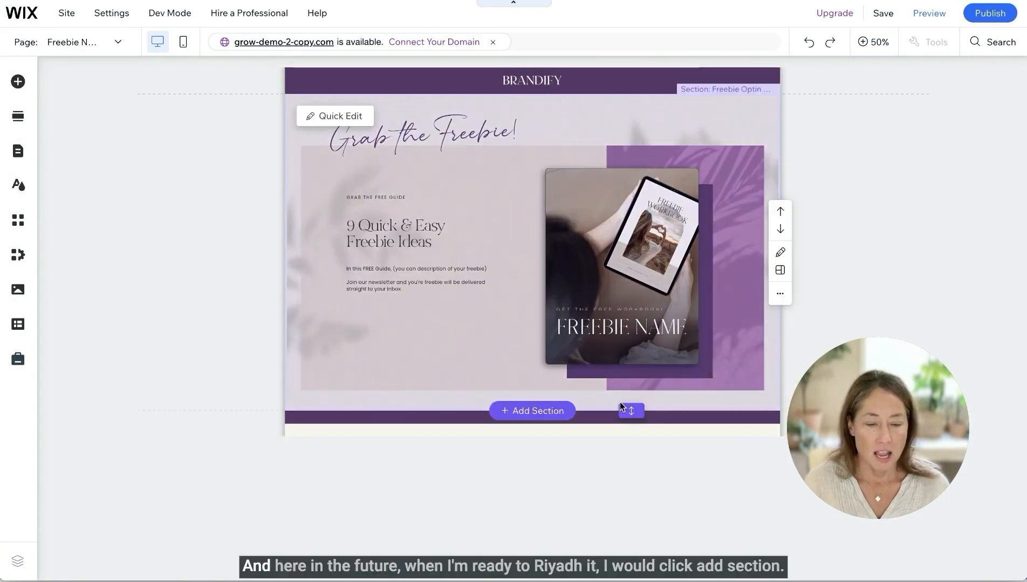
Insert the saved section About Me 1 below the freebie opt-in section
click(539, 412)
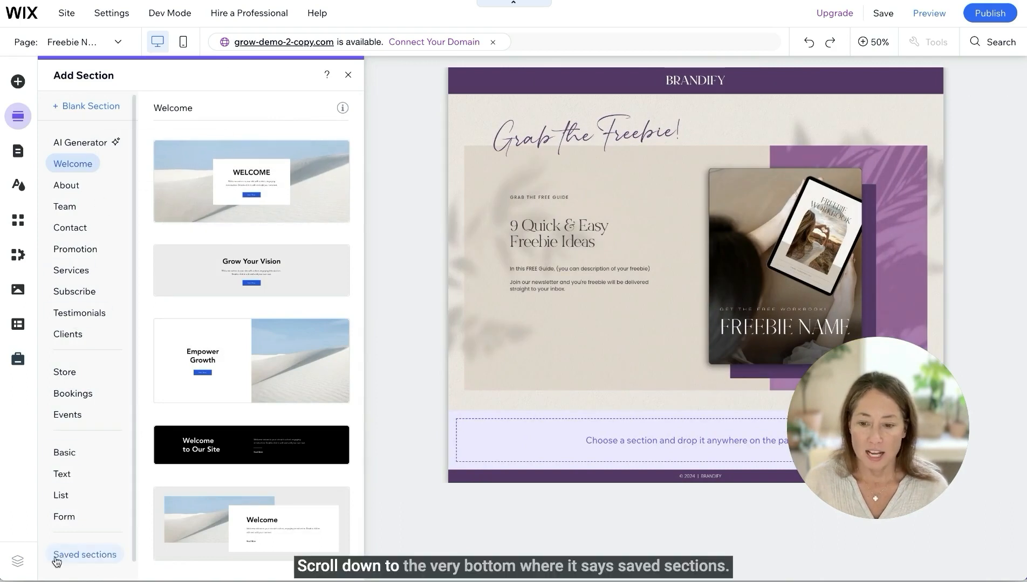
click(90, 558)
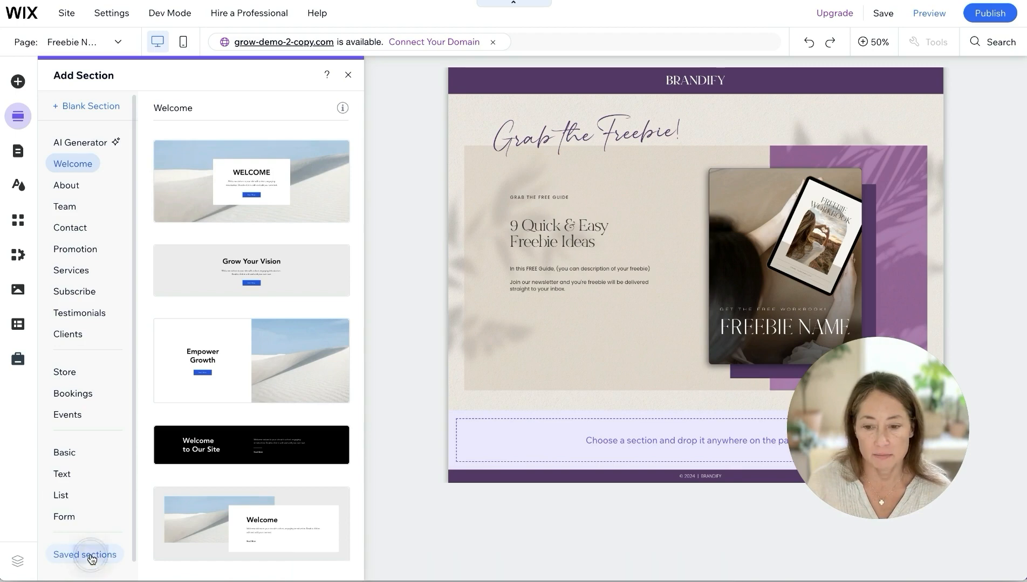
mouse_move(218, 399)
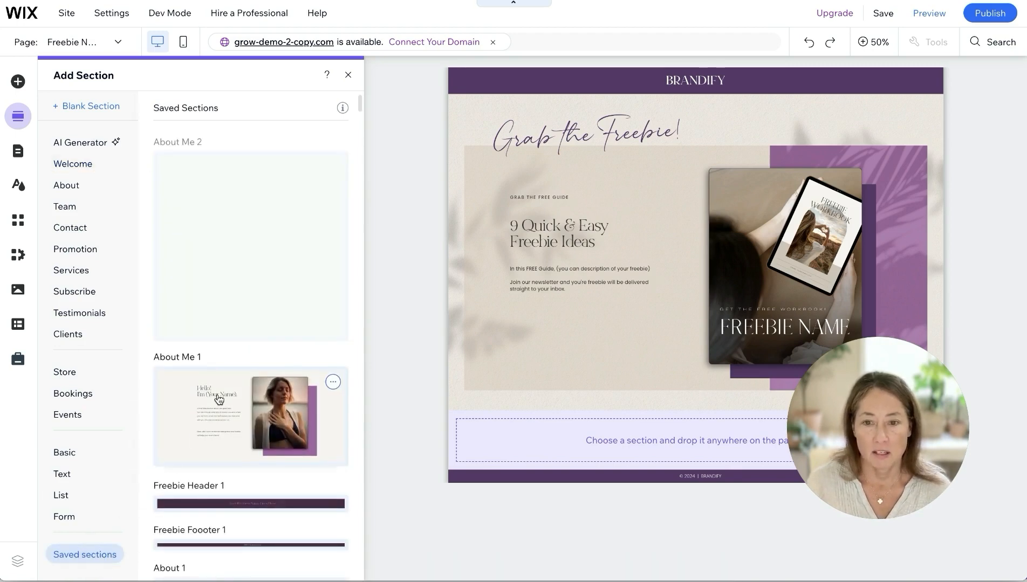
click(221, 421)
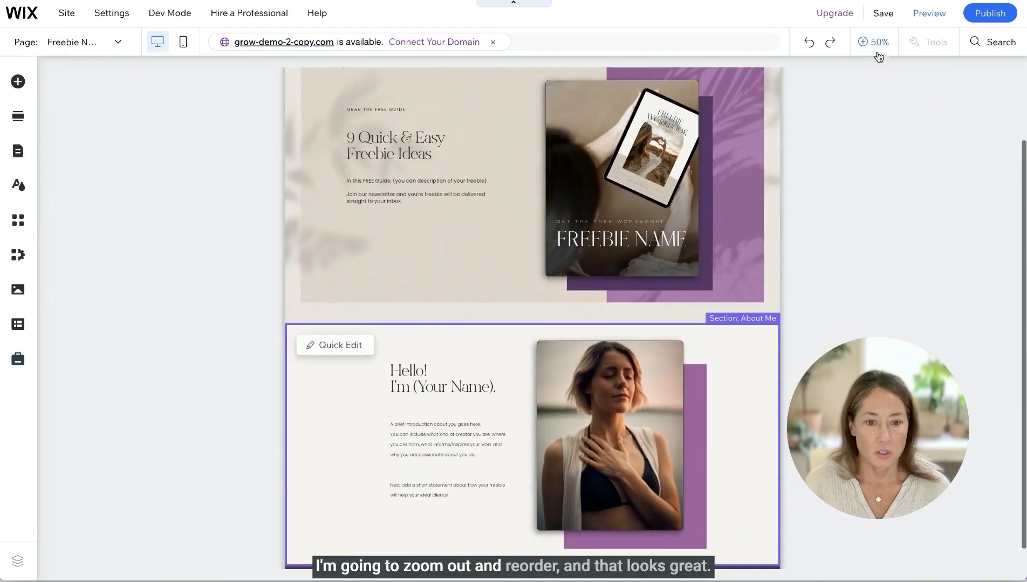
Show the editing toolbar and the Layers panel, and move the Layers panel next to the toolbar
scroll(763, 163, up, 2)
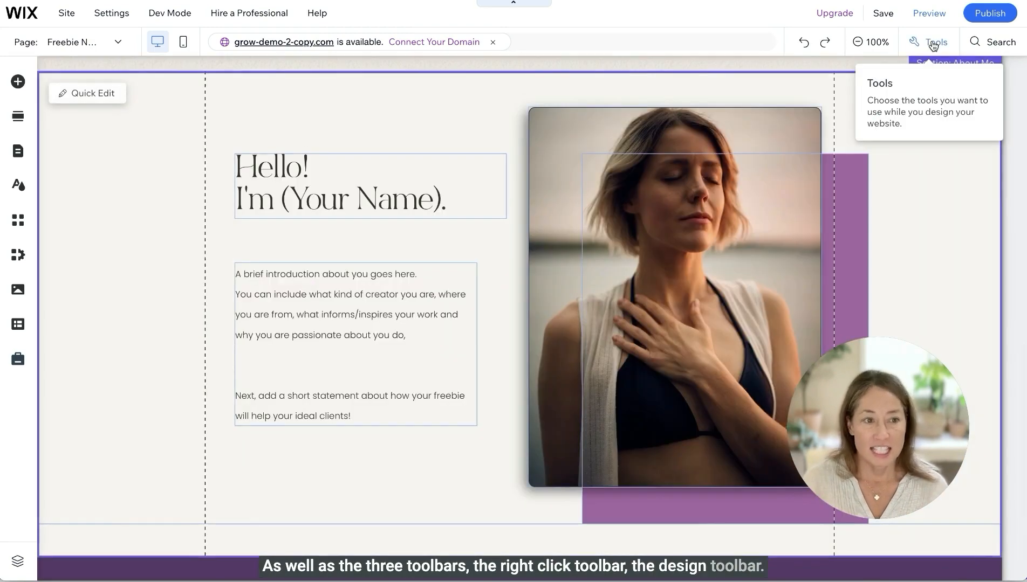
click(929, 42)
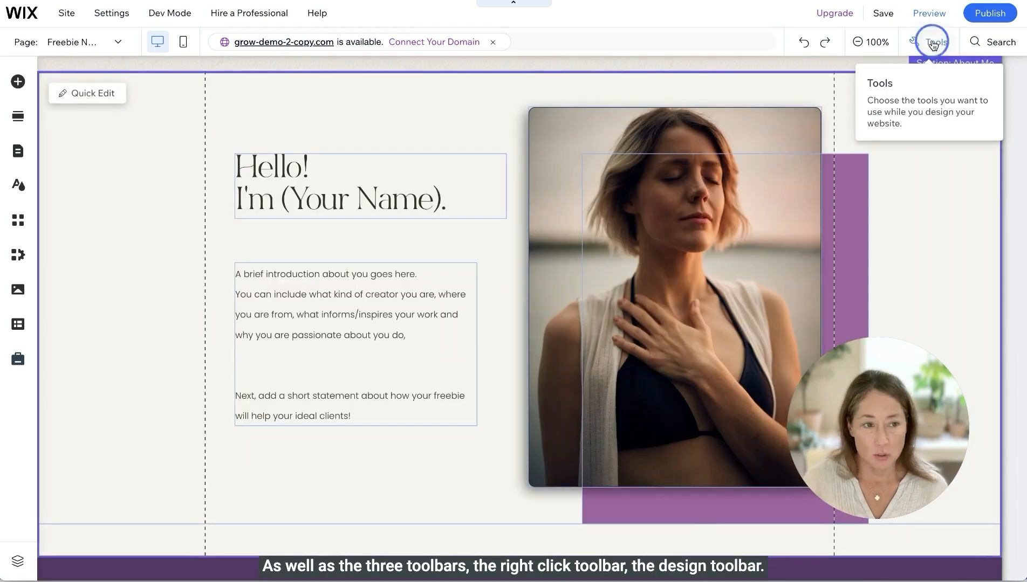
click(942, 89)
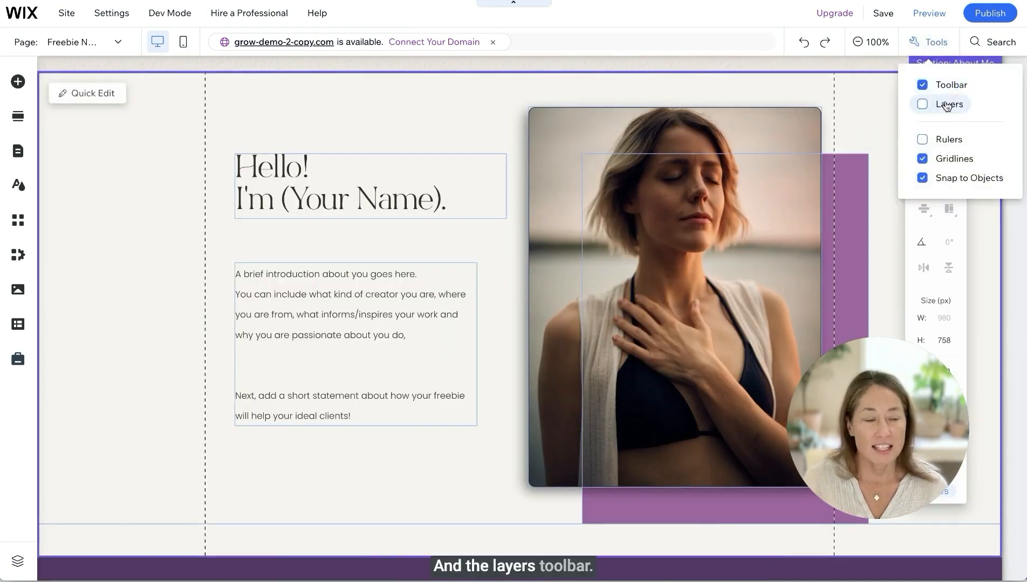
click(941, 103)
drag(760, 101, 862, 103)
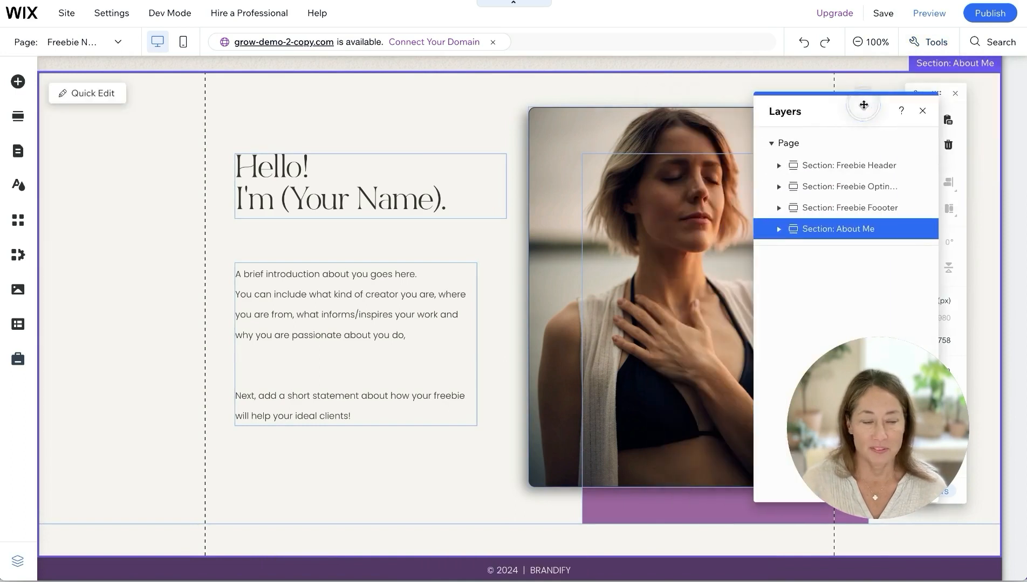